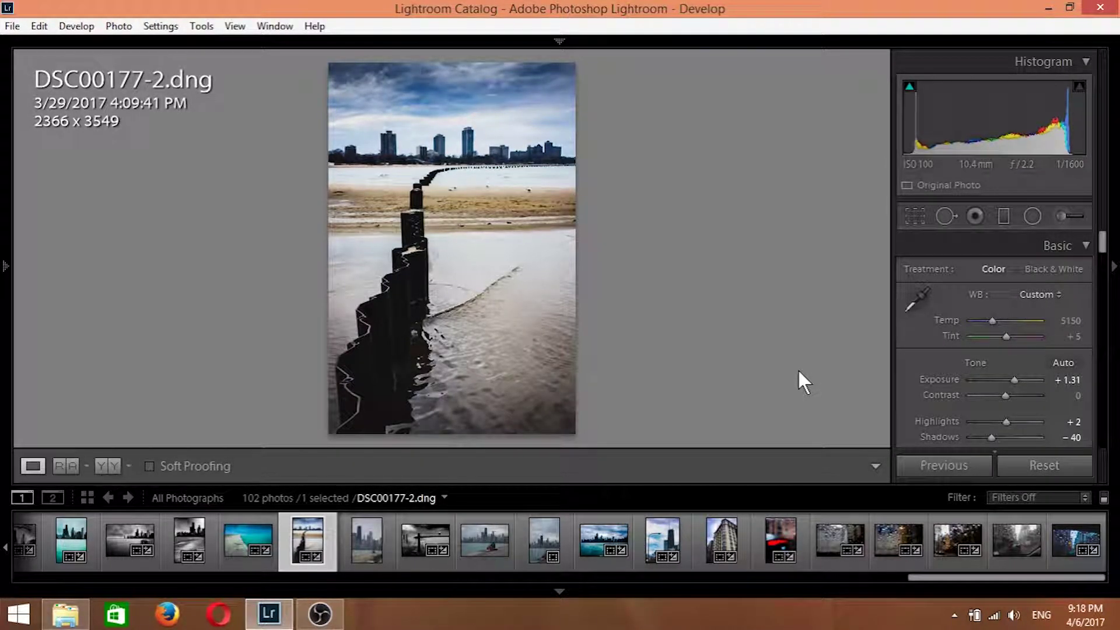
# - Browse the lakefront and skyline photos and open DSC00180-2.dng, the shot of the seated fisherman, for editing
pyautogui.click(185, 538)
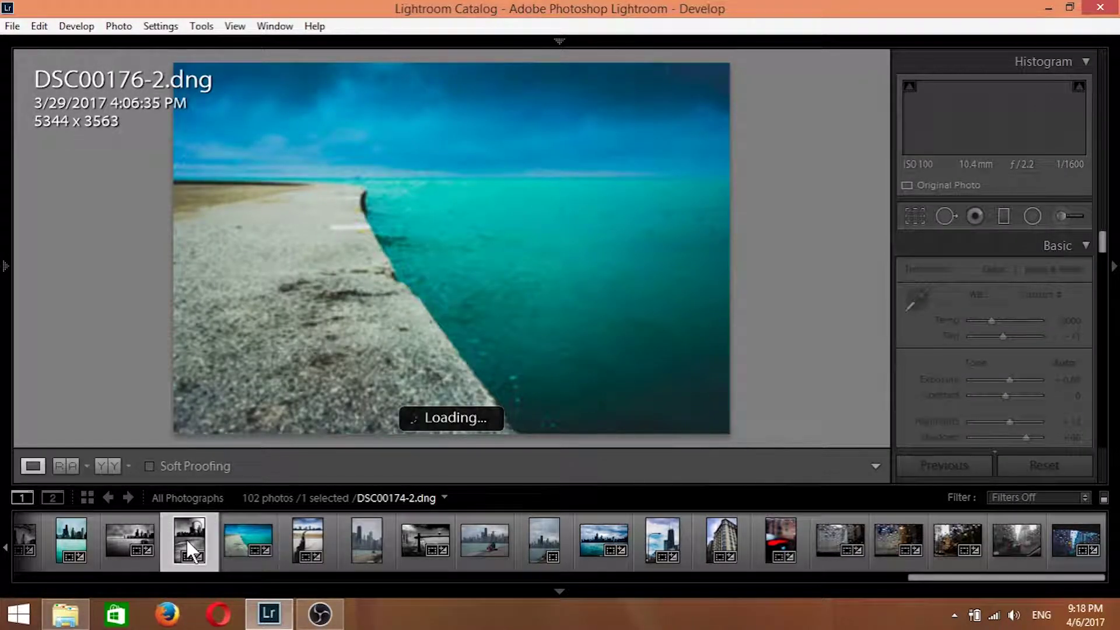
pyautogui.press('Left')
pyautogui.press('Left')
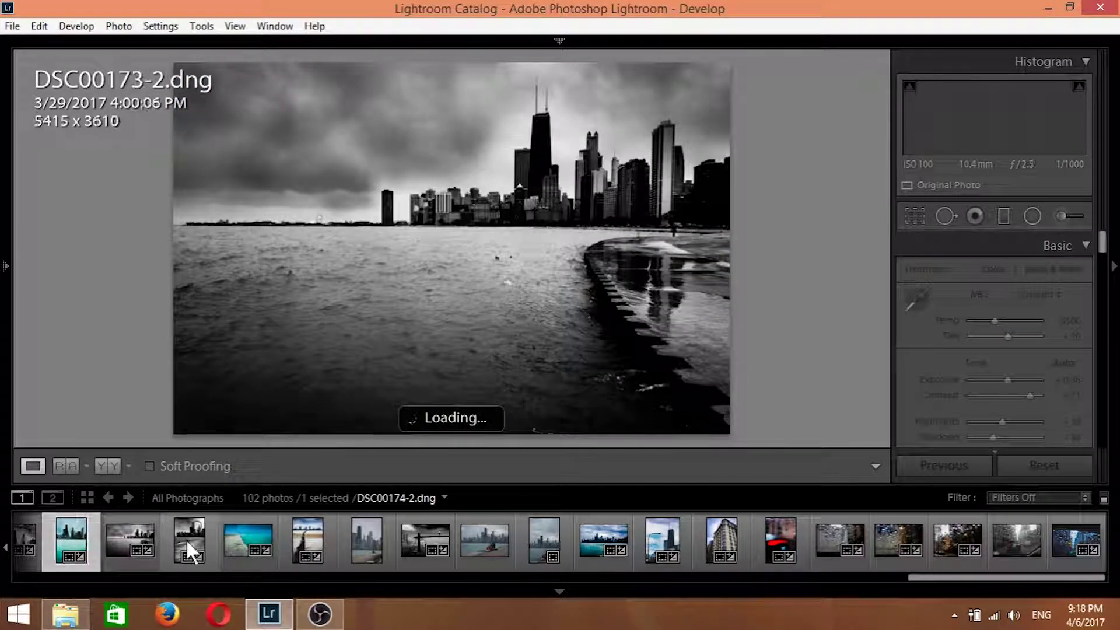
pyautogui.press('Left')
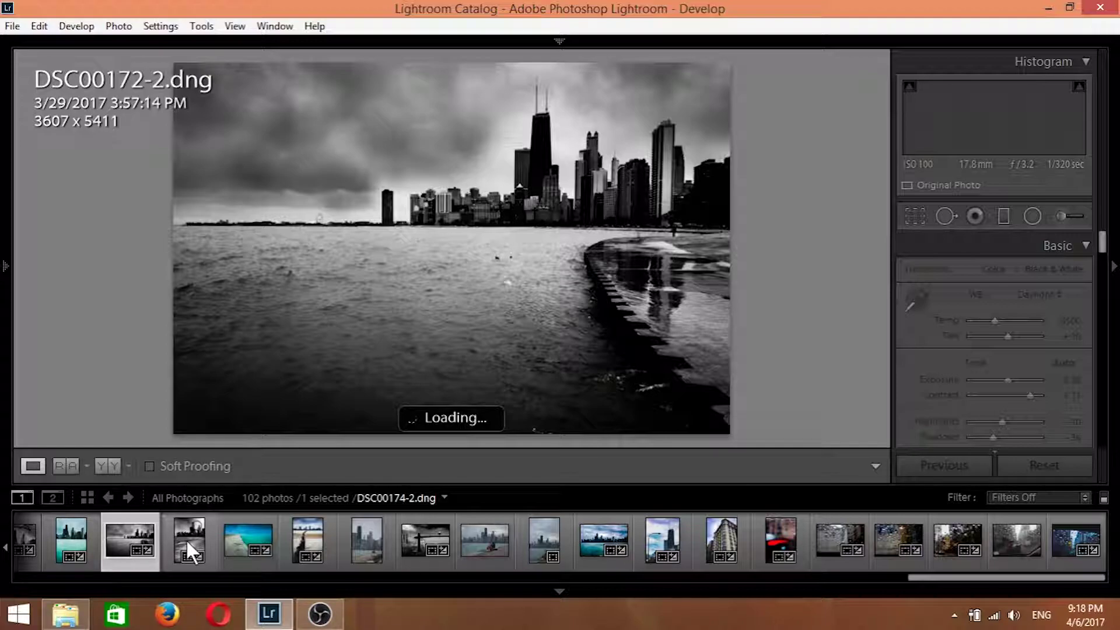
pyautogui.click(307, 540)
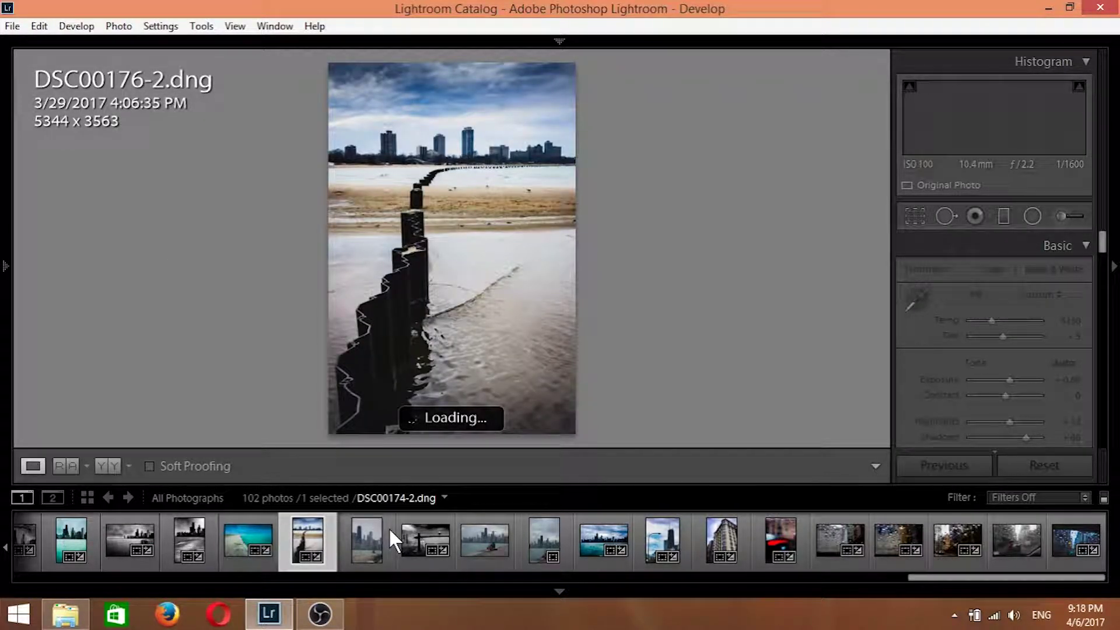
pyautogui.press('Right')
pyautogui.press('Right')
pyautogui.press('Right')
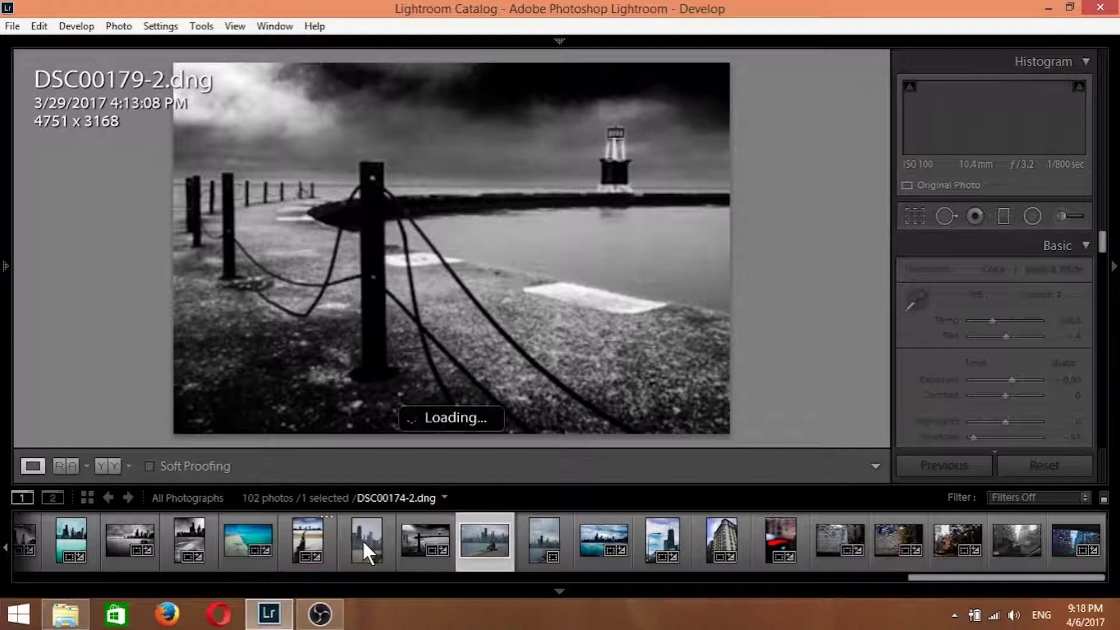
pyautogui.click(558, 534)
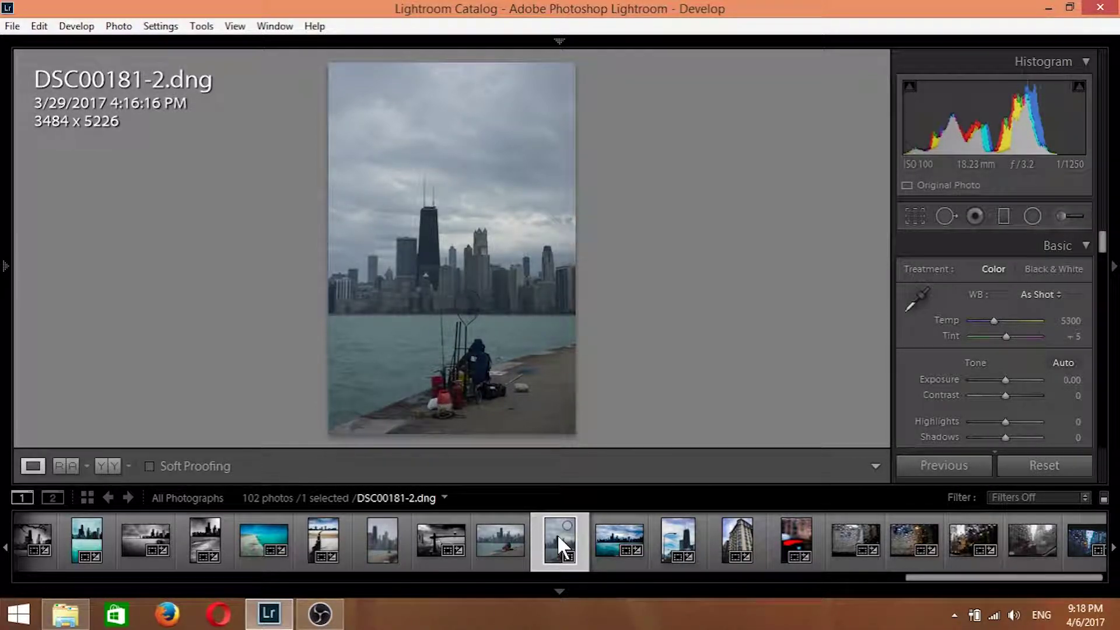
pyautogui.press('Left')
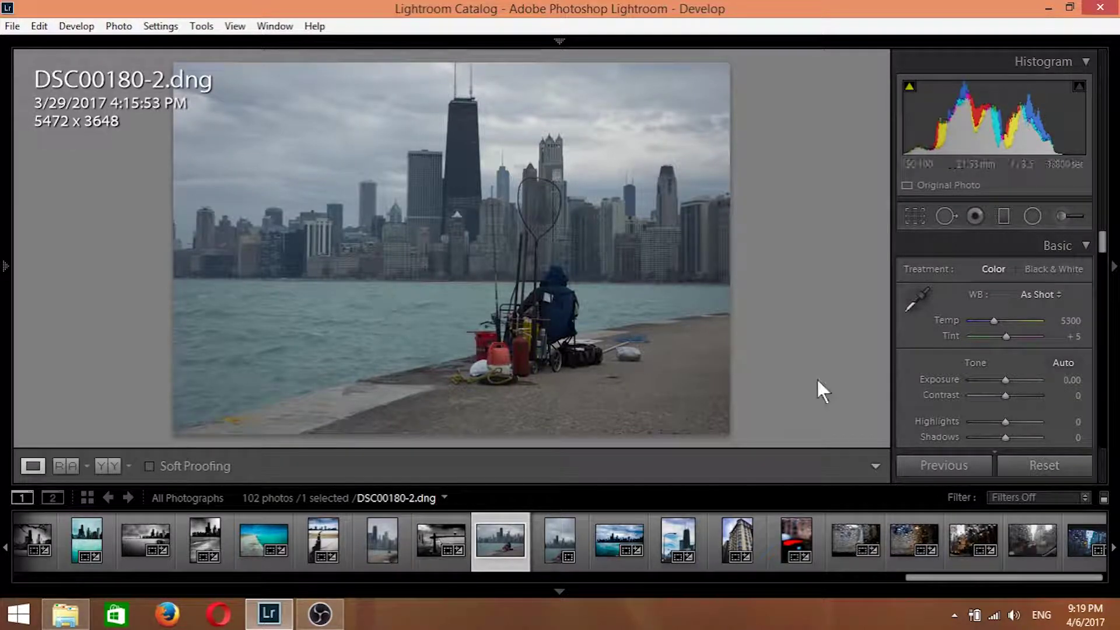
# - Straighten the fisherman photo automatically and crop it to about 4858 x 3239, trimming its right and bottom edges
pyautogui.click(915, 216)
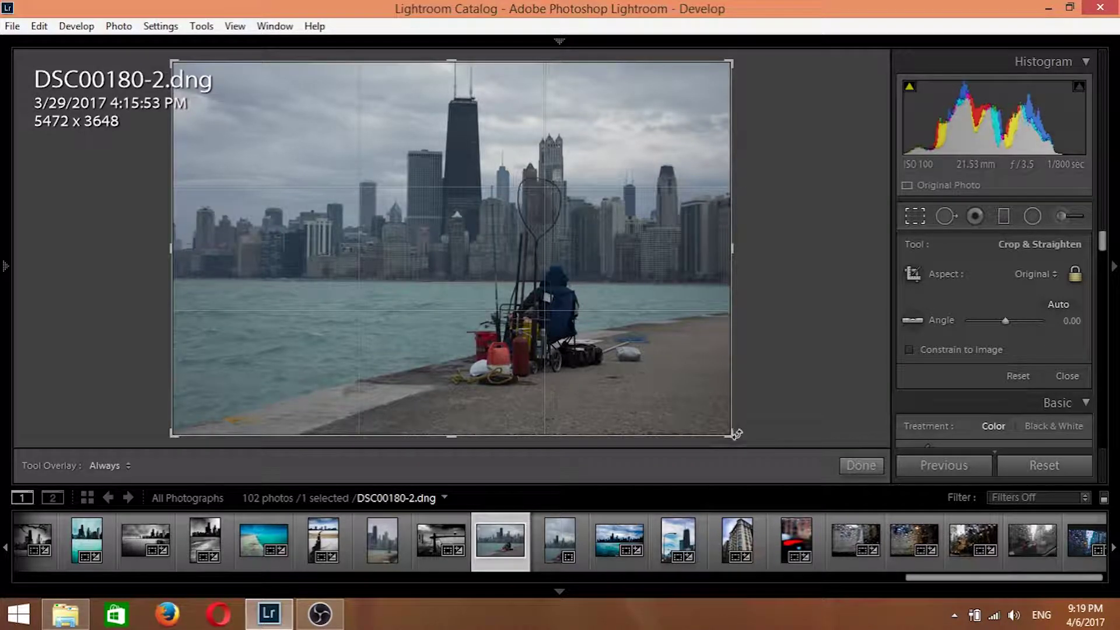
pyautogui.click(1057, 300)
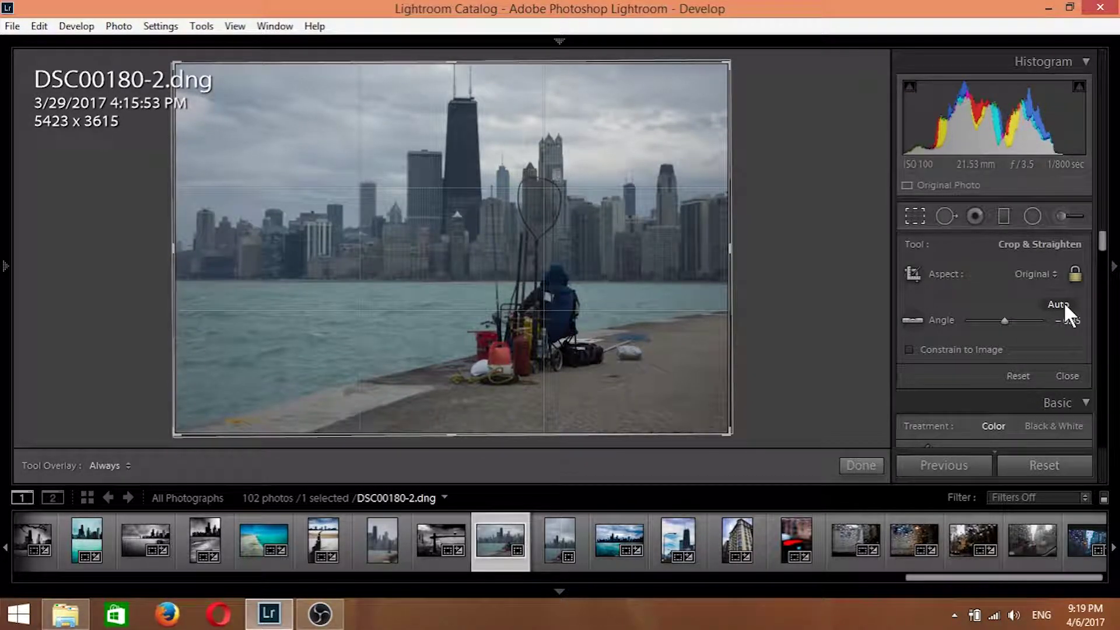
pyautogui.moveTo(728, 437); pyautogui.dragTo(700, 417)
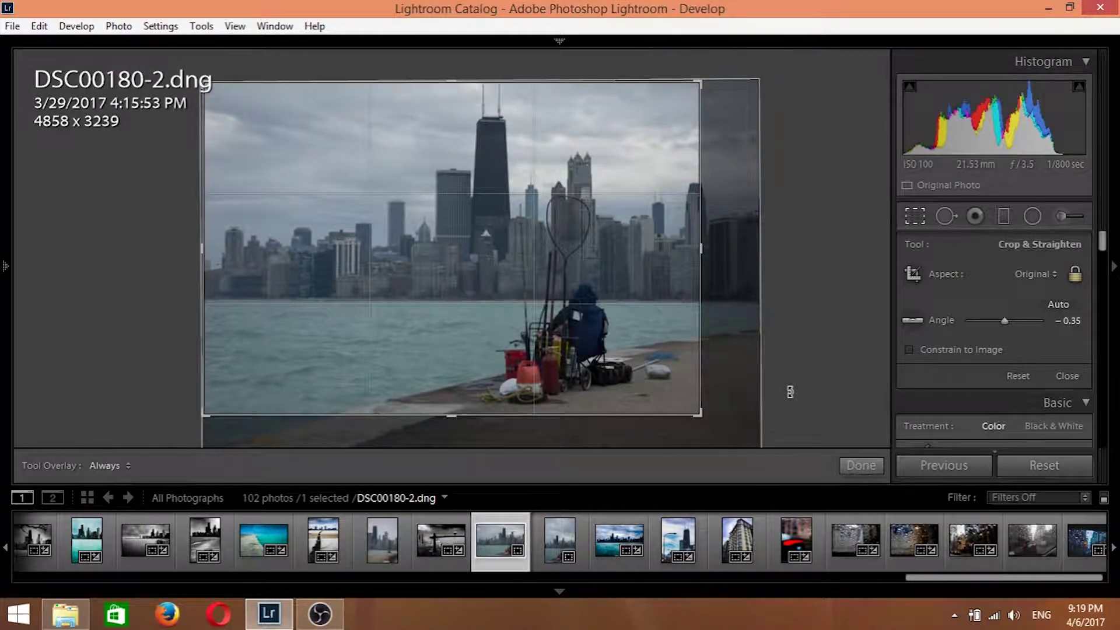
pyautogui.press('Return')
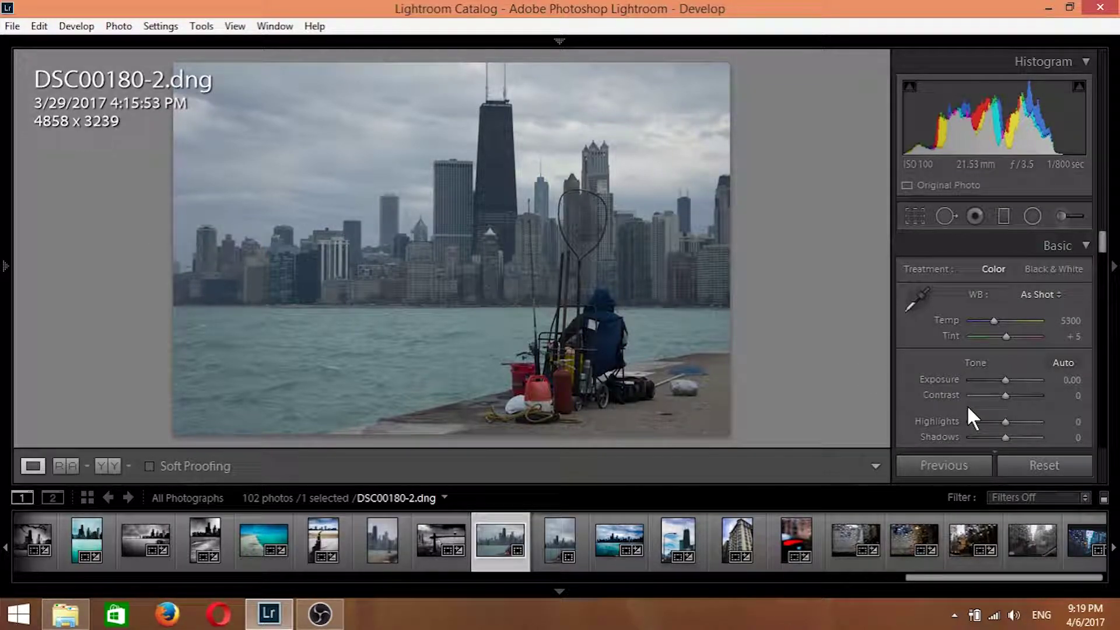
# - Set the photo's Exposure to +0.36 and apply the automatic Whites level
pyautogui.moveTo(1005, 379); pyautogui.dragTo(1003, 378)
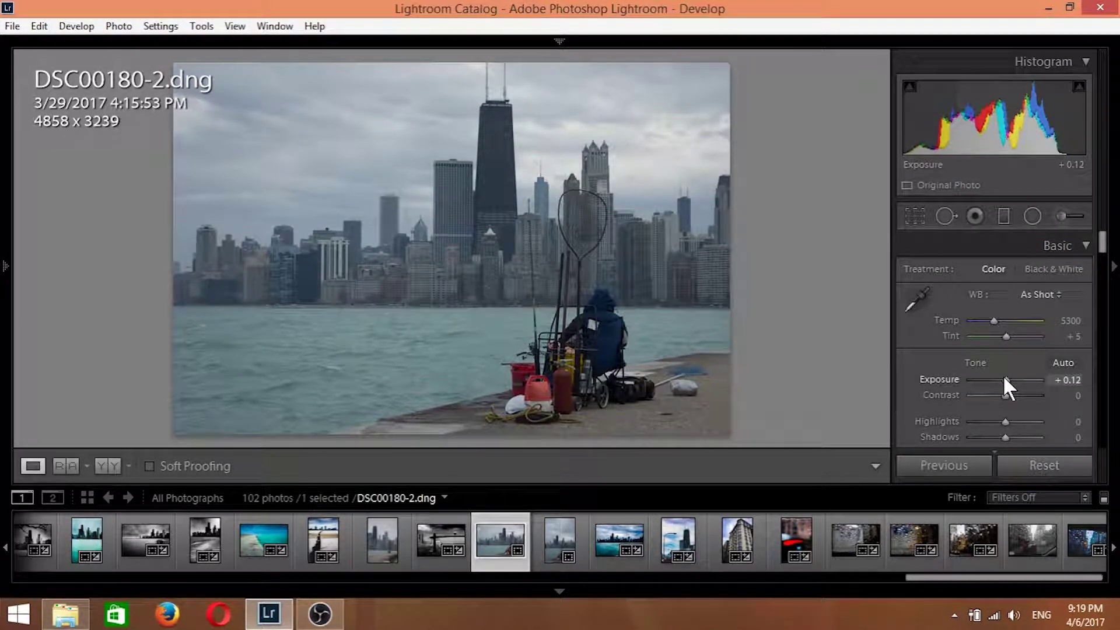
pyautogui.moveTo(1003, 376); pyautogui.dragTo(1004, 376)
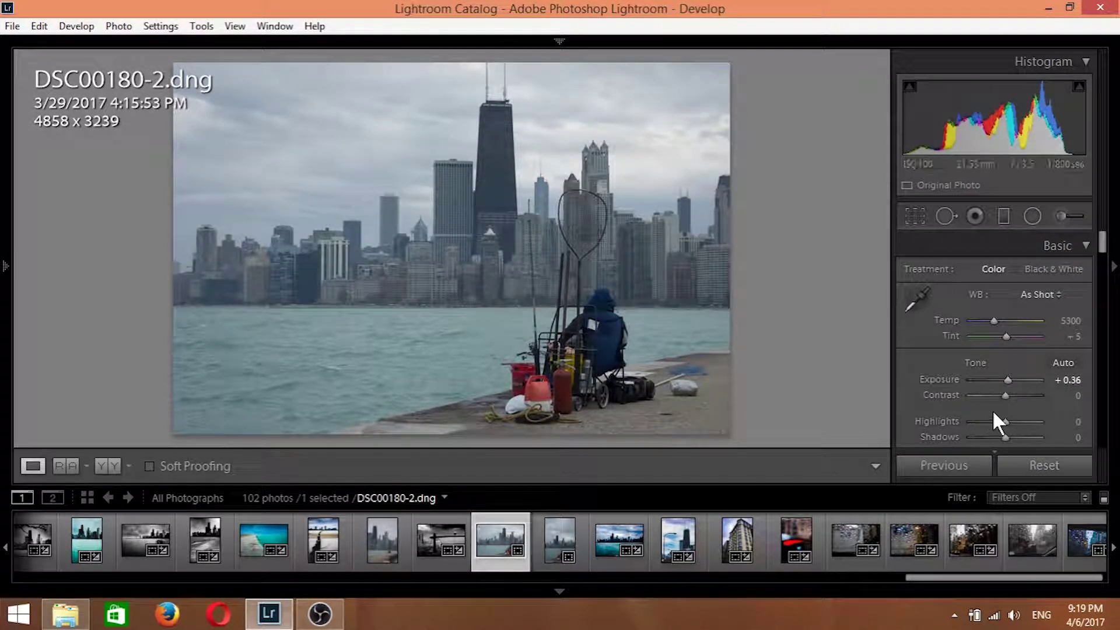
pyautogui.scroll(-3, 970, 400)
pyautogui.scroll(2, 962, 374)
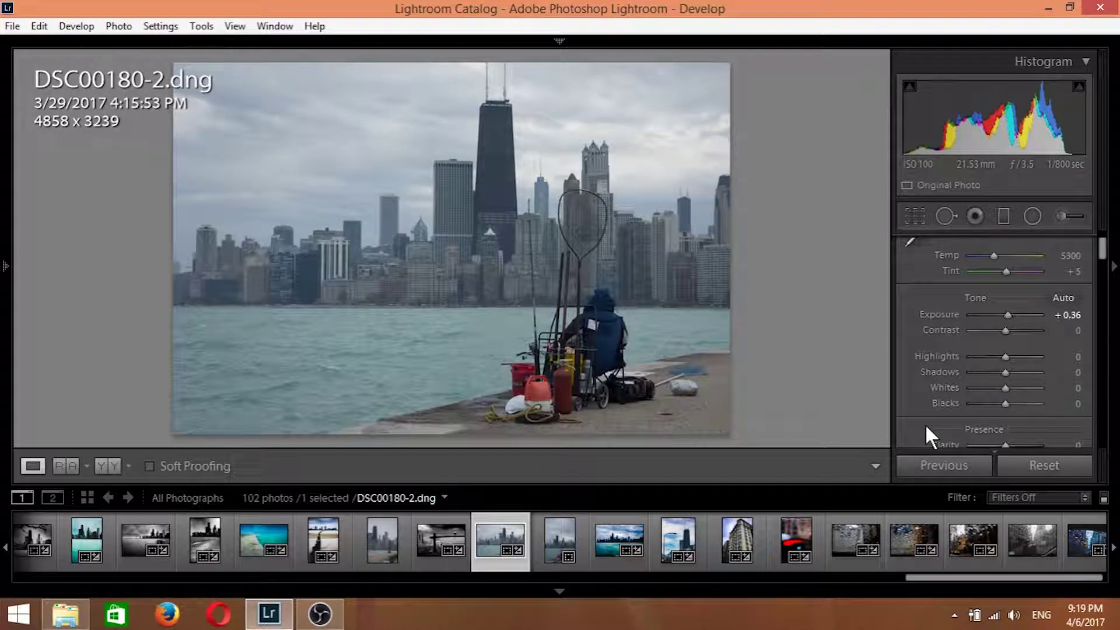
pyautogui.press('shift')
pyautogui.keyDown('shift'); pyautogui.doubleClick(947, 385); pyautogui.keyUp('shift')
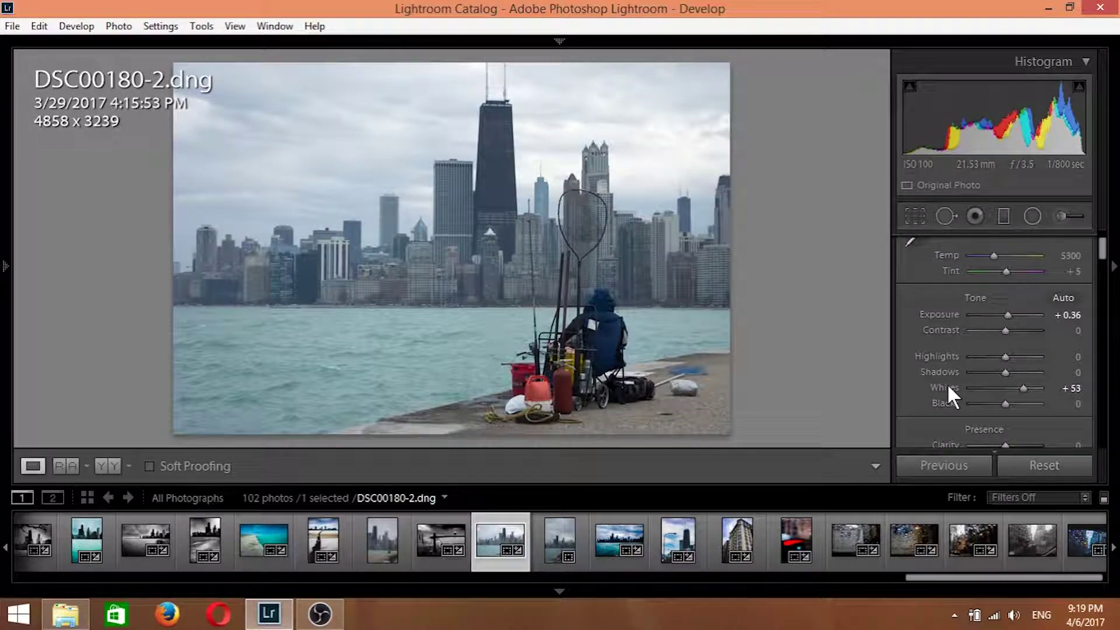
# - Fine-tune Whites to +52 while checking the clipping preview
pyautogui.press('alt')
pyautogui.moveTo(1023, 386); pyautogui.dragTo(1023, 387)
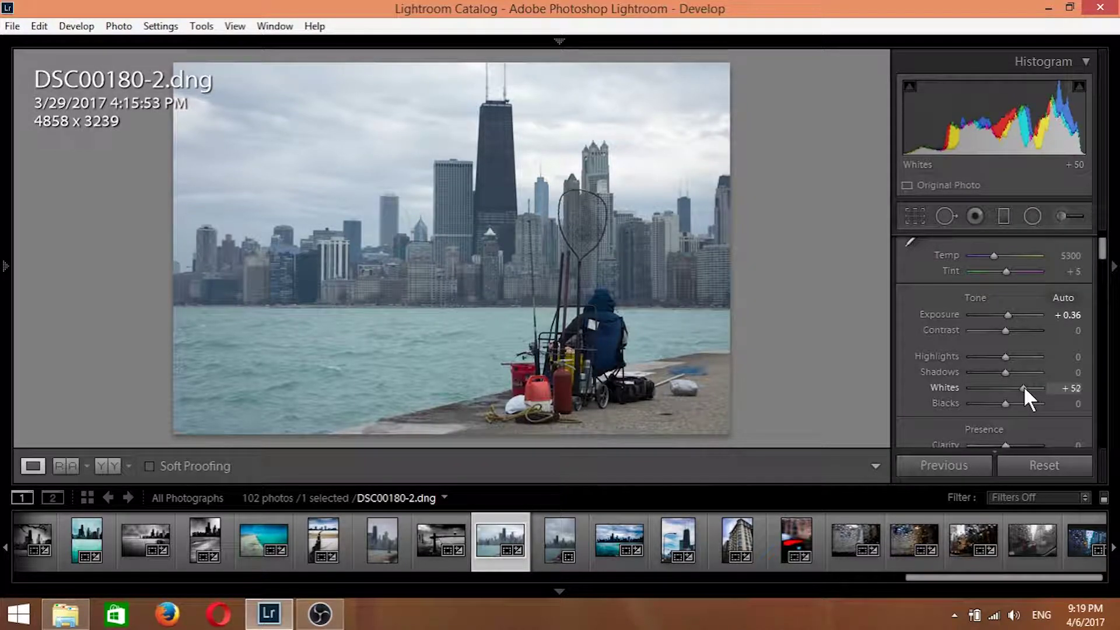
pyautogui.moveTo(1023, 386); pyautogui.dragTo(1025, 387)
pyautogui.press('alt')
pyautogui.press('alt')
pyautogui.moveTo(1026, 386); pyautogui.dragTo(1023, 386)
# - Apply the automatic Blacks level, then deepen Blacks to -50 using the clipping preview
pyautogui.press('shift')
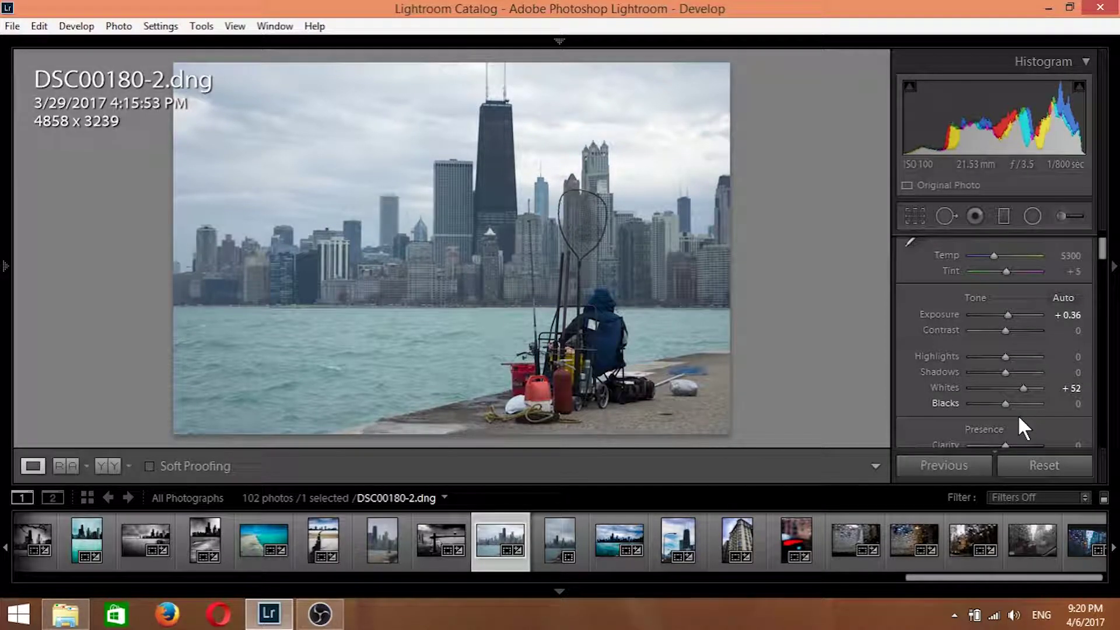
pyautogui.press('shift')
pyautogui.keyDown('shift'); pyautogui.doubleClick(939, 401); pyautogui.keyUp('shift')
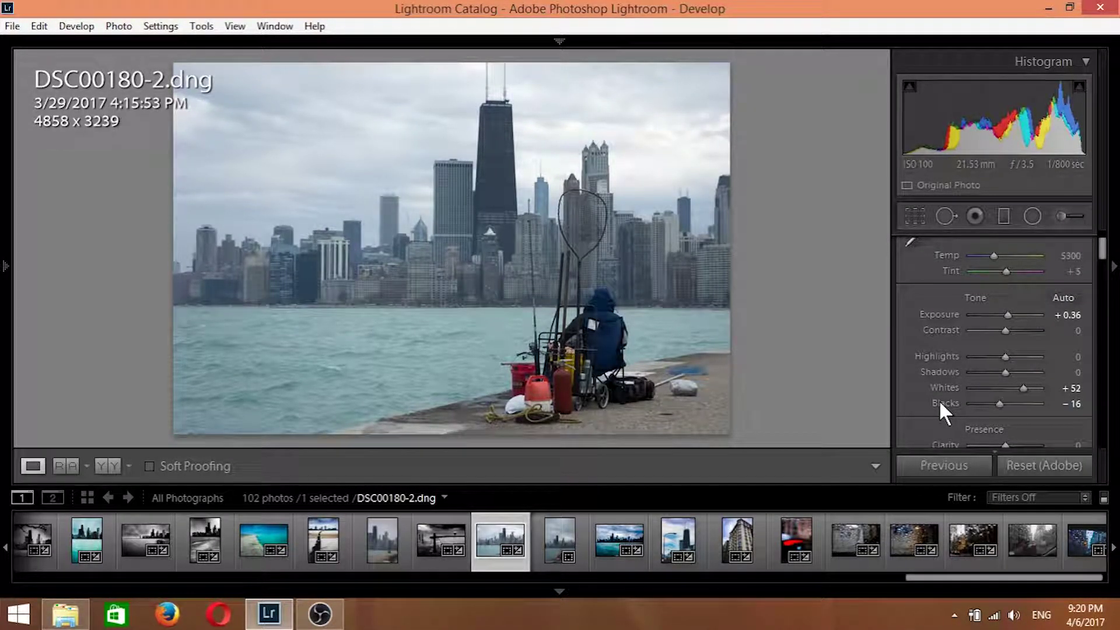
pyautogui.press('alt')
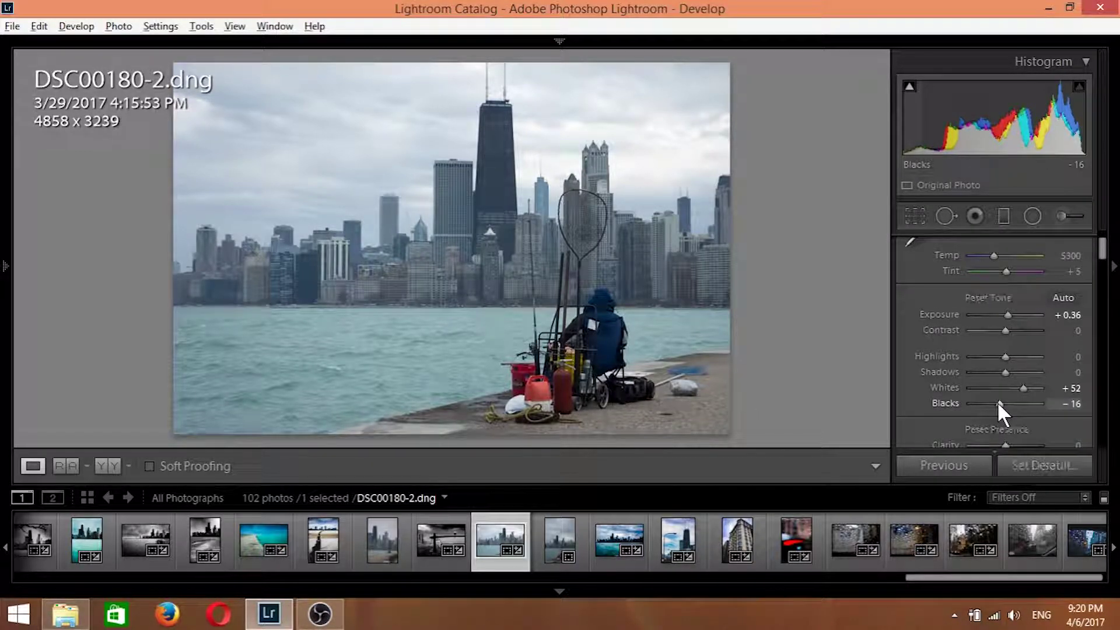
pyautogui.moveTo(997, 401); pyautogui.dragTo(984, 403)
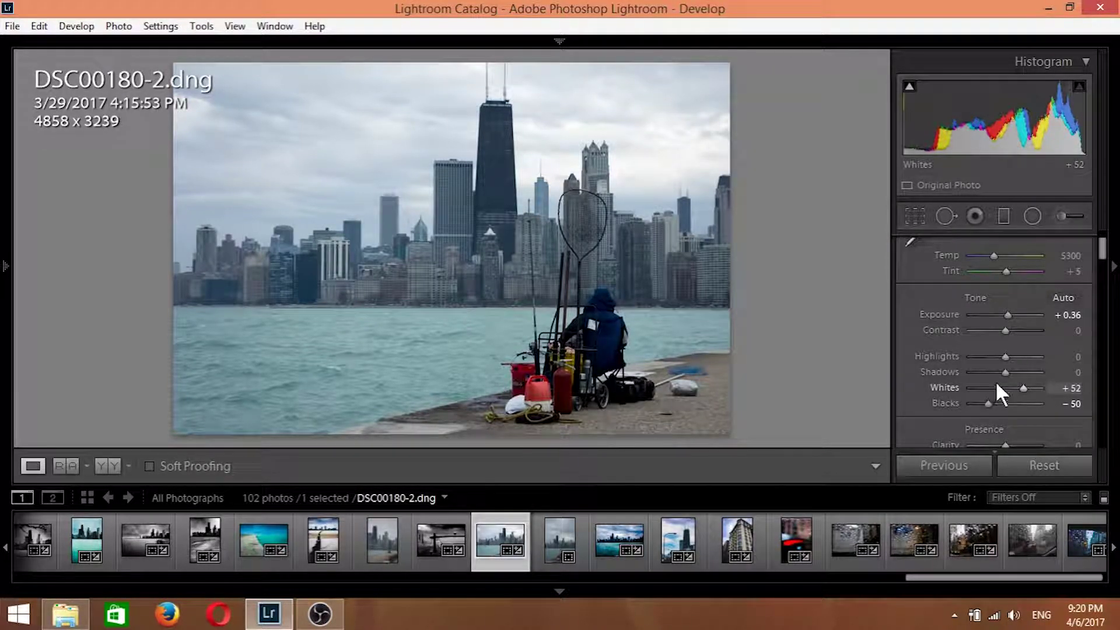
# - Lower Highlights to -60 and Shadows to -52, and raise Clarity to +29 and Vibrance to +24
pyautogui.moveTo(1005, 355)
pyautogui.mouseDown()
pyautogui.moveTo(1037, 348)
pyautogui.moveTo(962, 352)
pyautogui.moveTo(1018, 352)
pyautogui.moveTo(978, 362)
pyautogui.moveTo(996, 361)
pyautogui.moveTo(987, 358)
pyautogui.mouseUp()
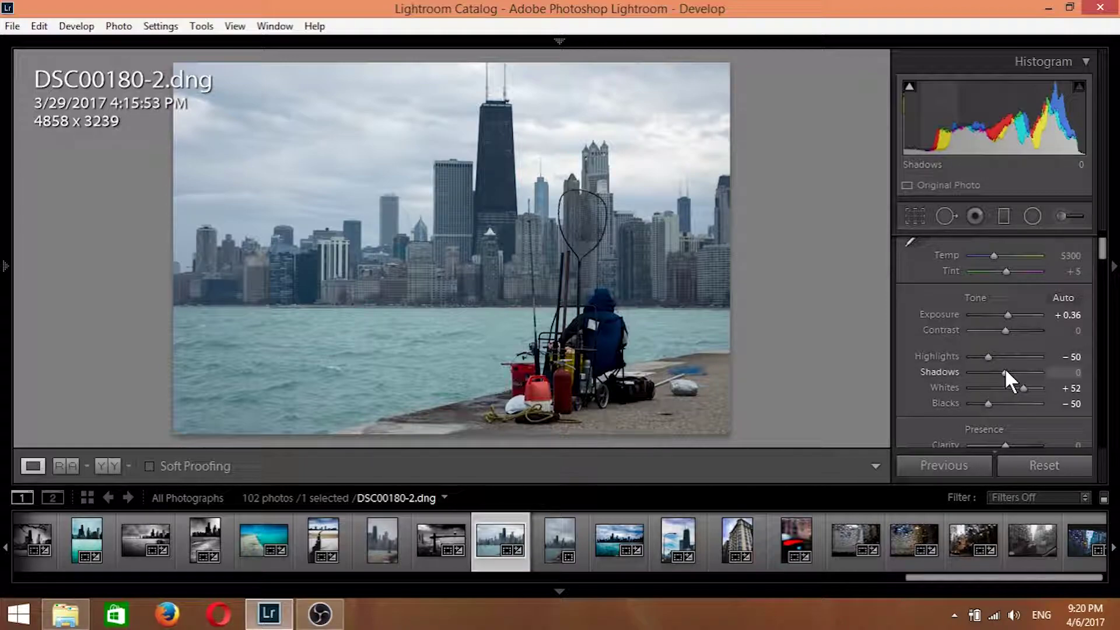
pyautogui.moveTo(1004, 371); pyautogui.dragTo(983, 355)
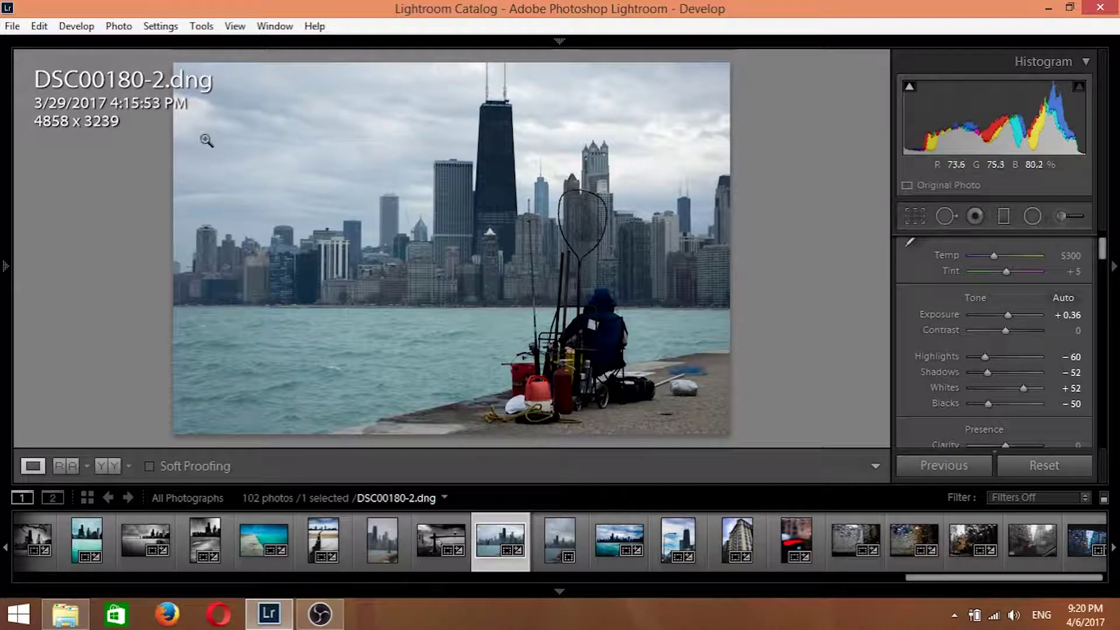
pyautogui.scroll(-4, 913, 373)
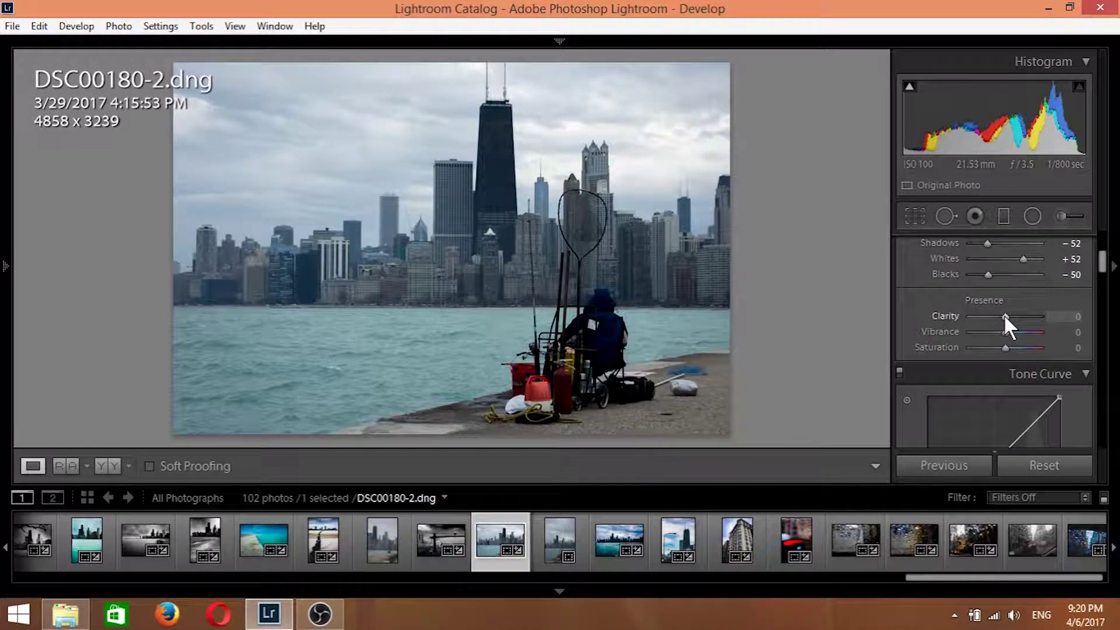
pyautogui.moveTo(1004, 315)
pyautogui.mouseDown()
pyautogui.moveTo(1020, 315)
pyautogui.moveTo(1003, 332)
pyautogui.moveTo(1017, 330)
pyautogui.moveTo(998, 330)
pyautogui.moveTo(1013, 331)
pyautogui.mouseUp()
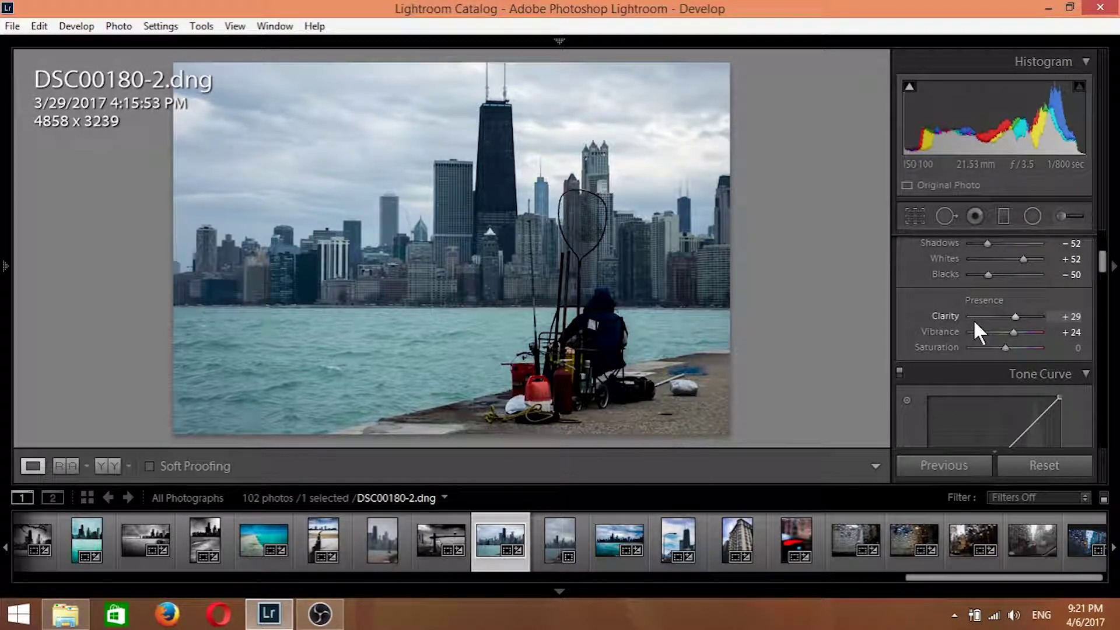
# - Try the Black & White treatment on the photo and switch back to Color
pyautogui.scroll(-2, 903, 318)
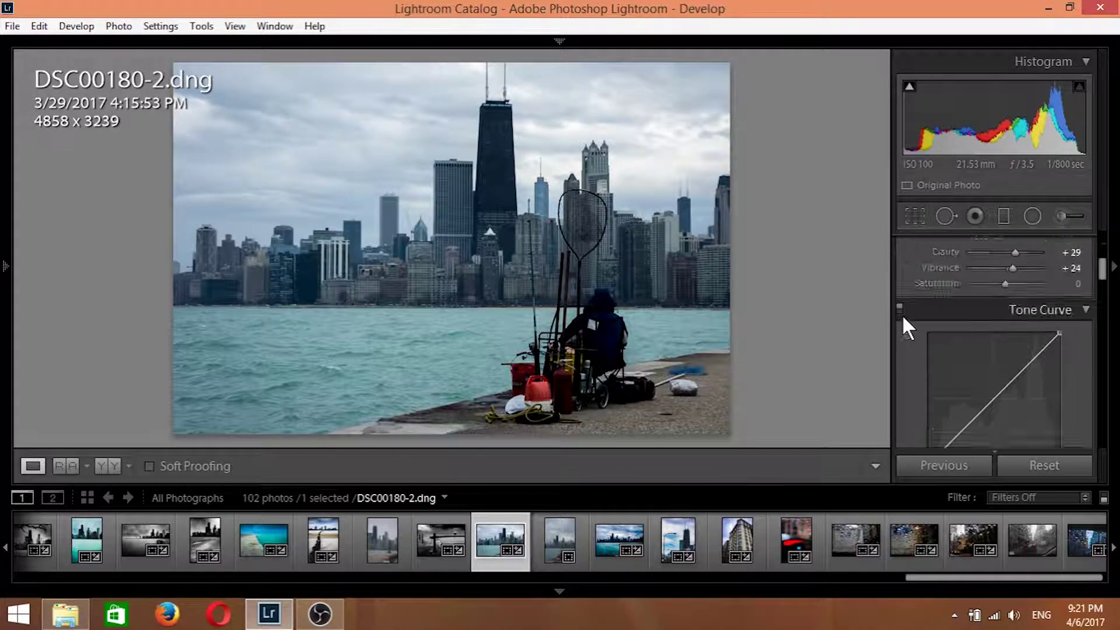
pyautogui.scroll(8, 902, 313)
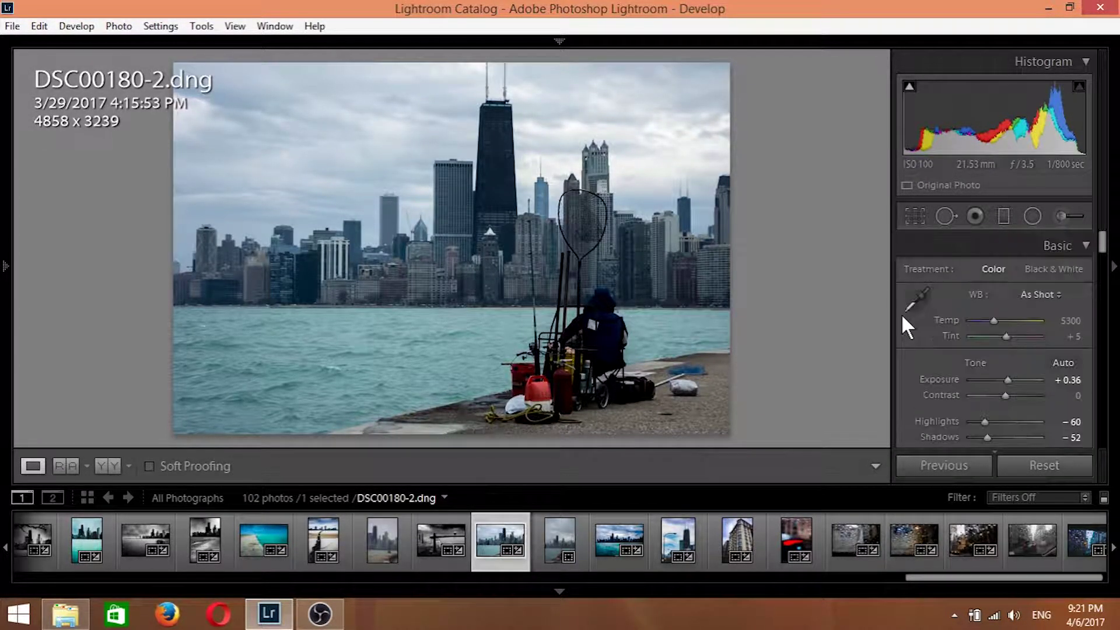
pyautogui.click(1054, 269)
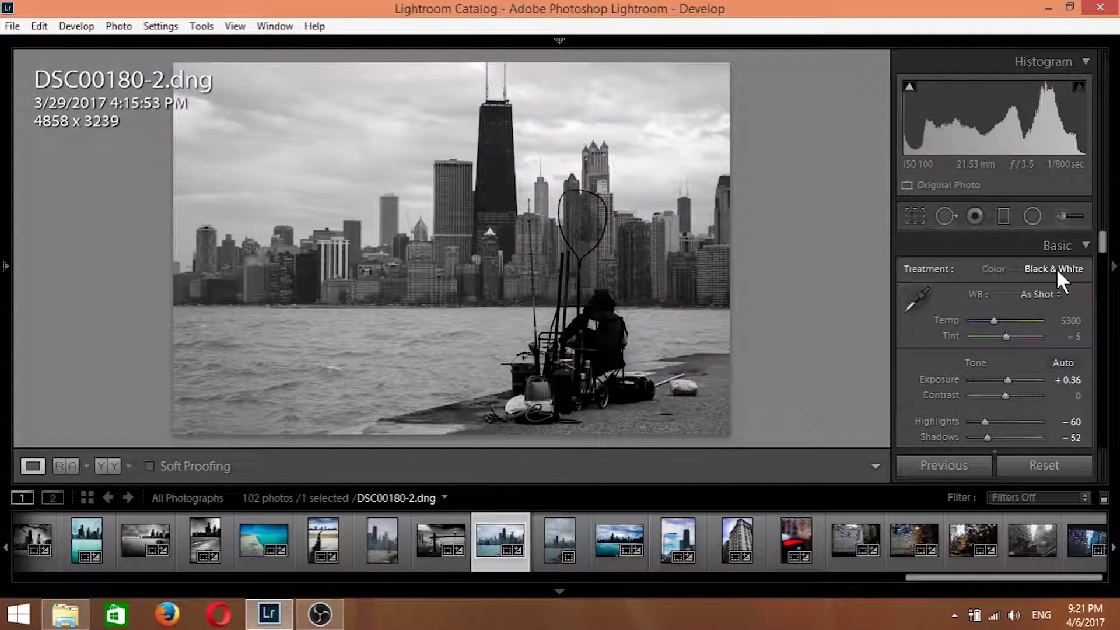
pyautogui.click(986, 268)
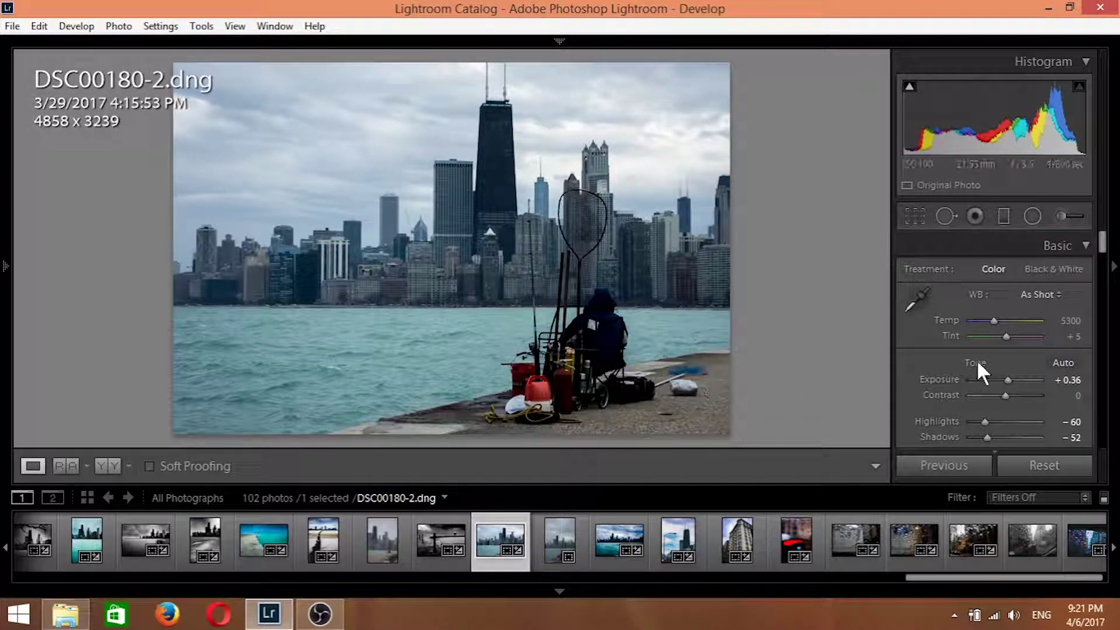
pyautogui.scroll(-10, 905, 344)
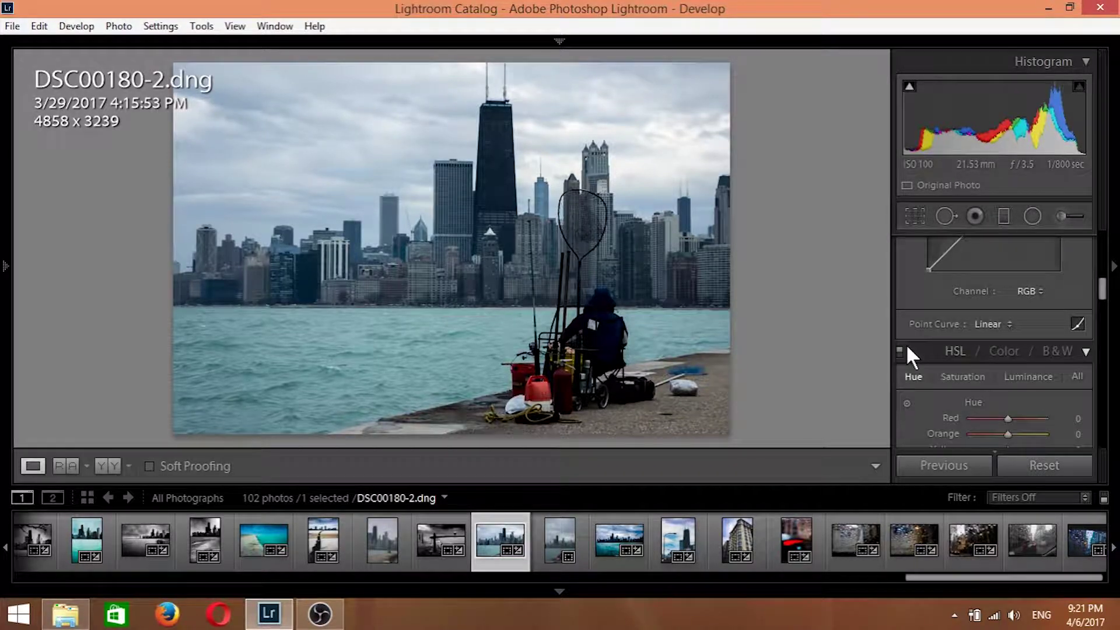
pyautogui.scroll(5, 906, 344)
pyautogui.scroll(4, 906, 344)
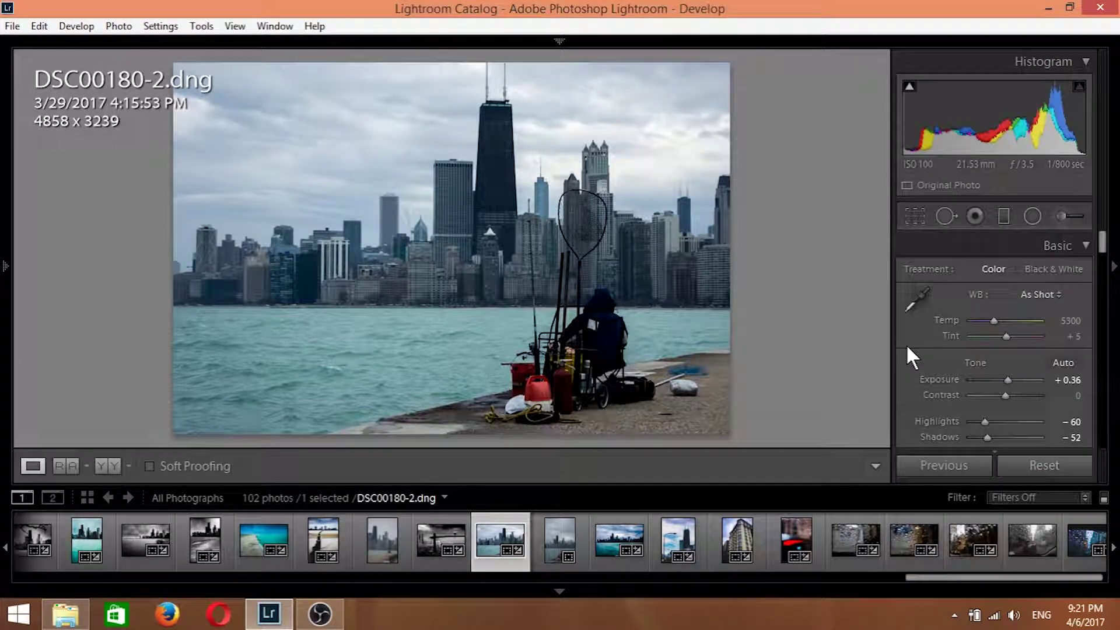
# - Convert the photo to Black & White and adjust its tones: Blacks -60, Whites +69 and Shadows -76
pyautogui.click(1055, 268)
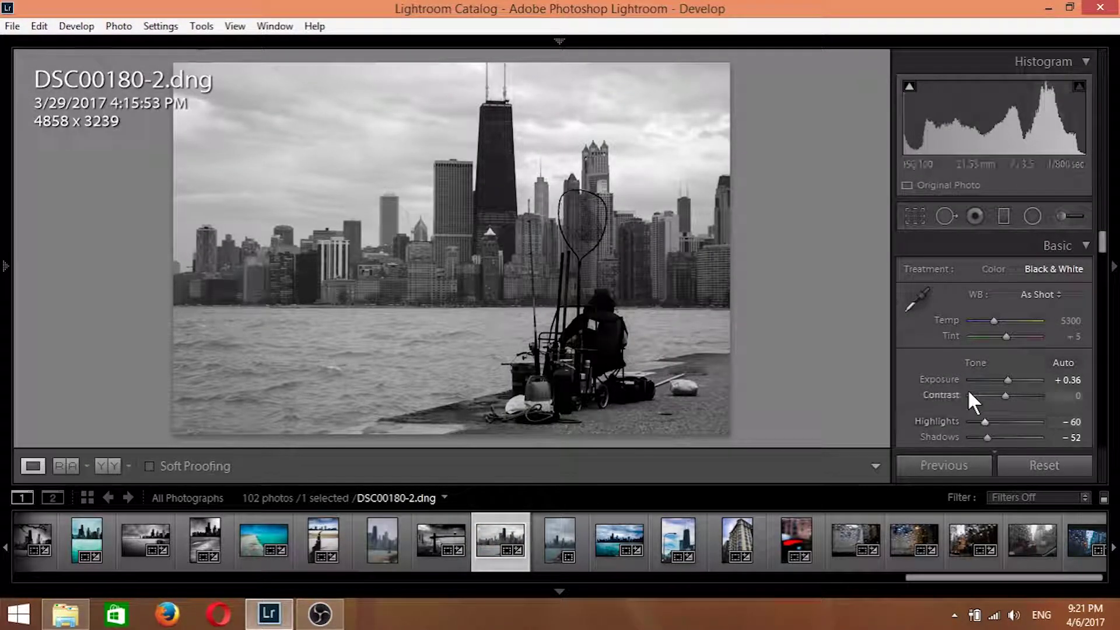
pyautogui.scroll(-1, 931, 394)
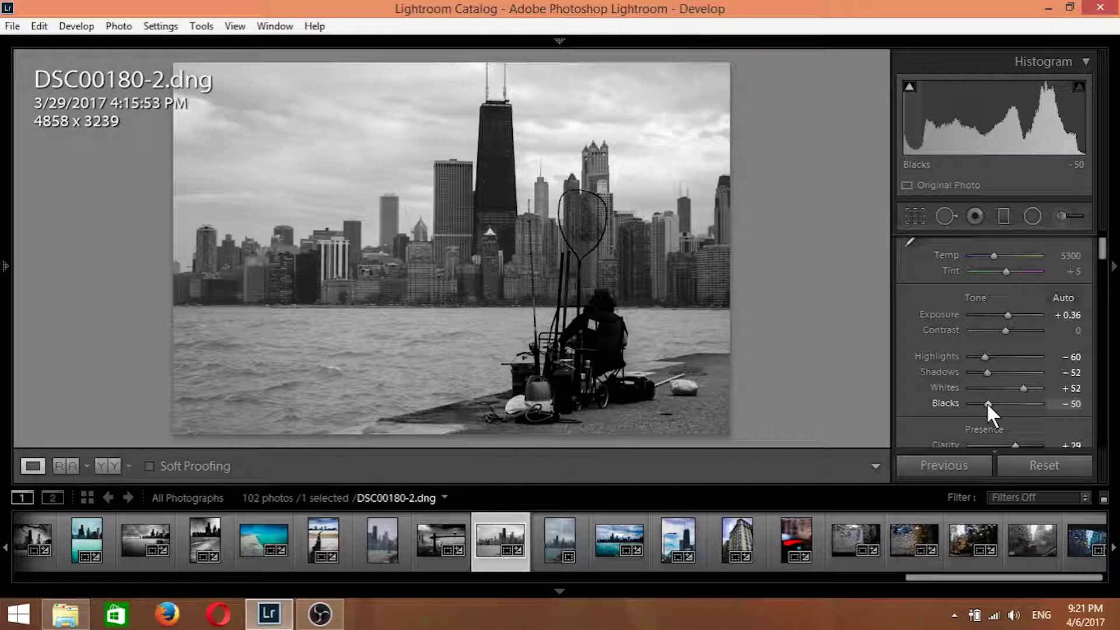
pyautogui.moveTo(985, 401); pyautogui.dragTo(1029, 382)
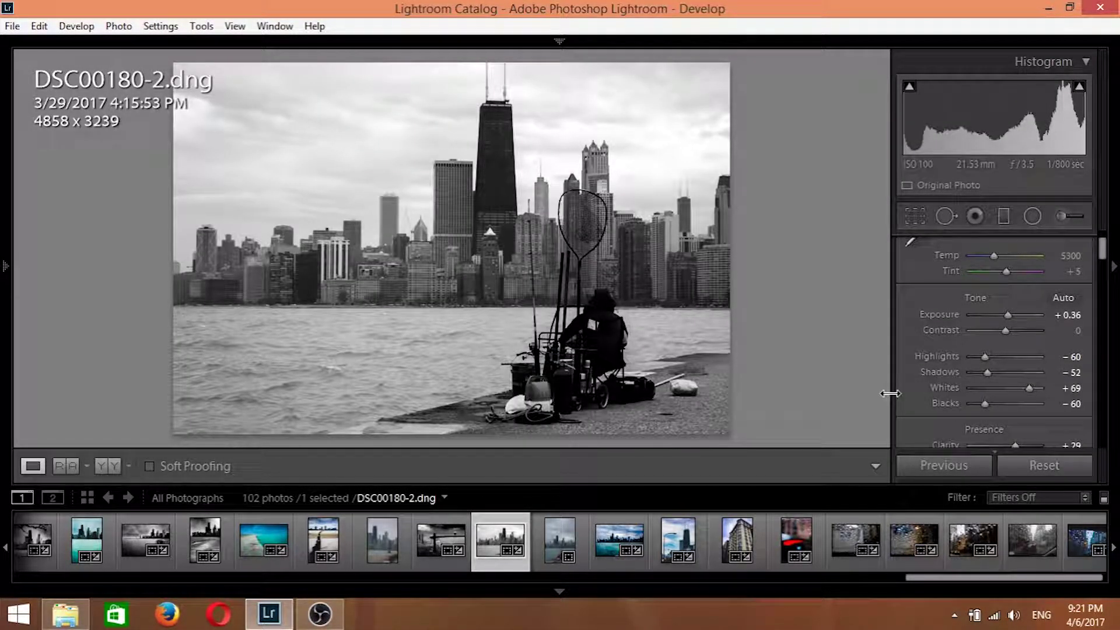
pyautogui.moveTo(987, 372)
pyautogui.mouseDown()
pyautogui.moveTo(970, 374)
pyautogui.moveTo(1001, 352)
pyautogui.moveTo(986, 358)
pyautogui.mouseUp()
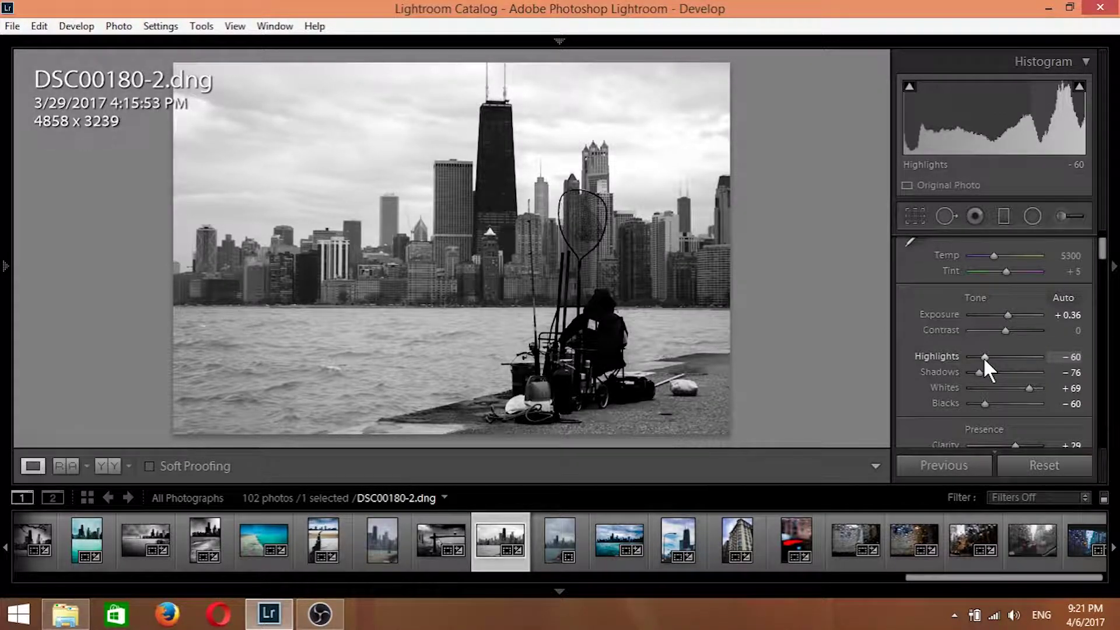
pyautogui.scroll(-3, 918, 357)
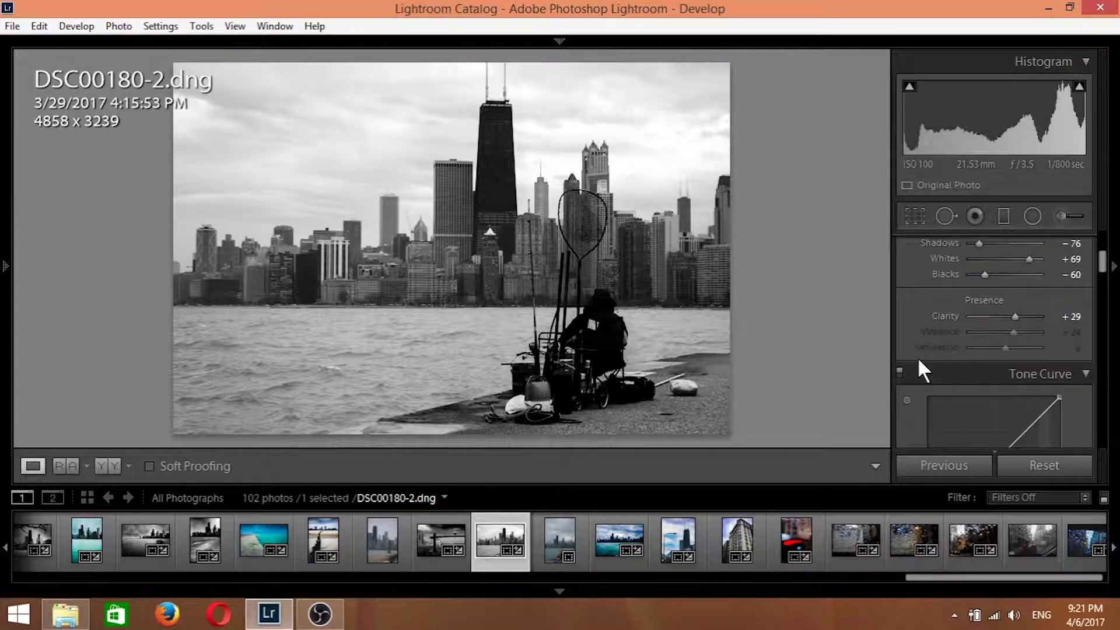
# - Add three control points to the RGB tone curve, at the shadows, midtones and highlights
pyautogui.scroll(-3, 918, 360)
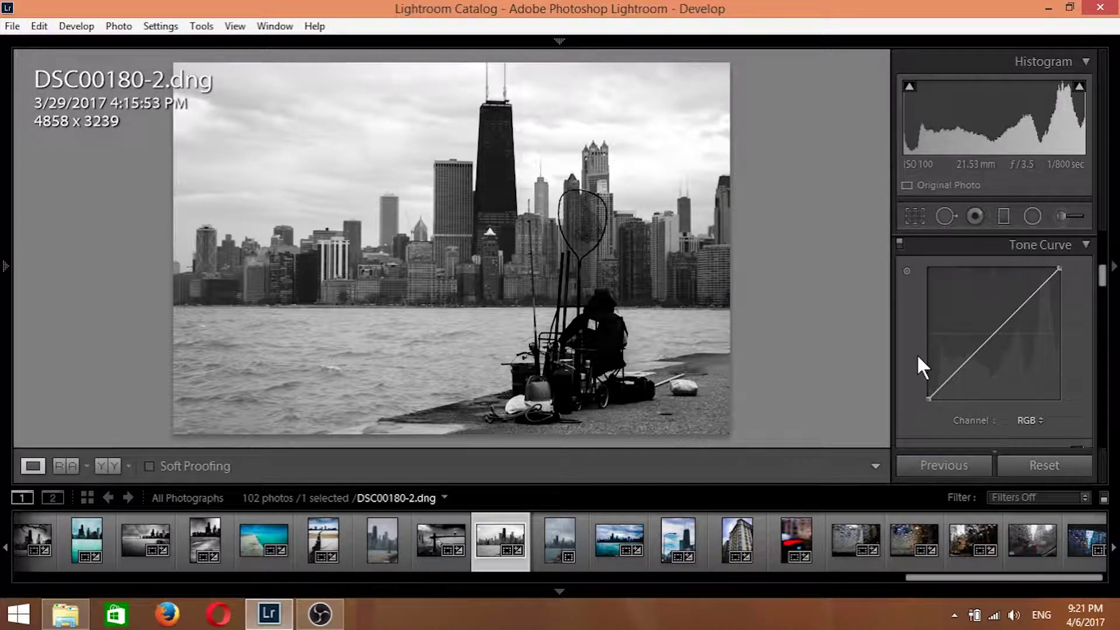
pyautogui.click(965, 363)
pyautogui.click(995, 332)
pyautogui.click(1027, 301)
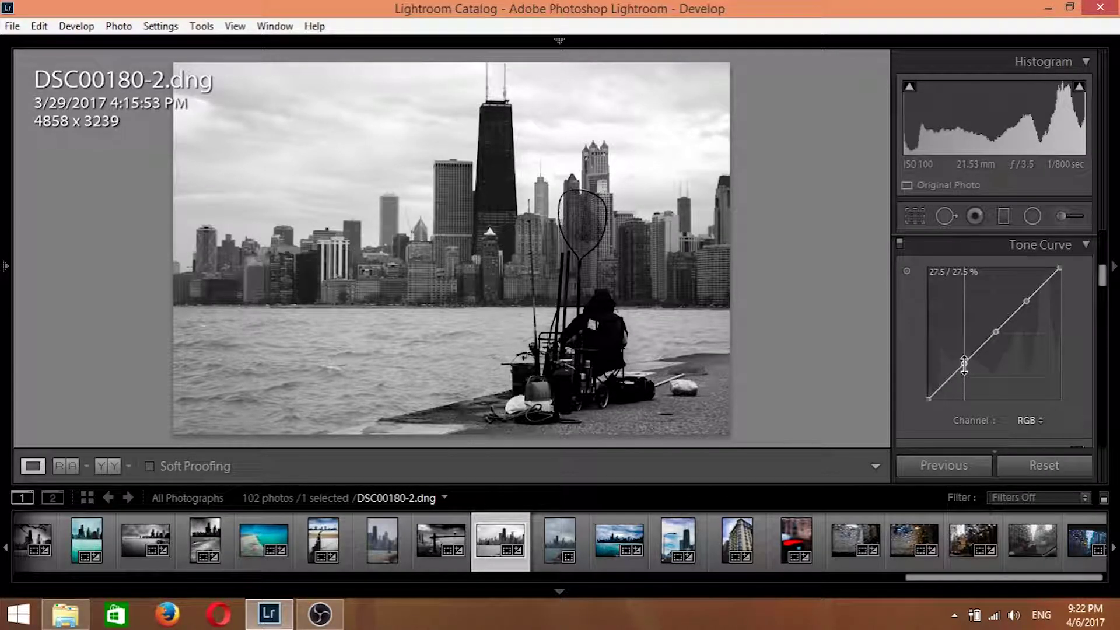
# - Shape the RGB tone curve for more contrast by lowering the shadow and midtone points and moving the black point inward along the base
pyautogui.moveTo(963, 363); pyautogui.dragTo(963, 376)
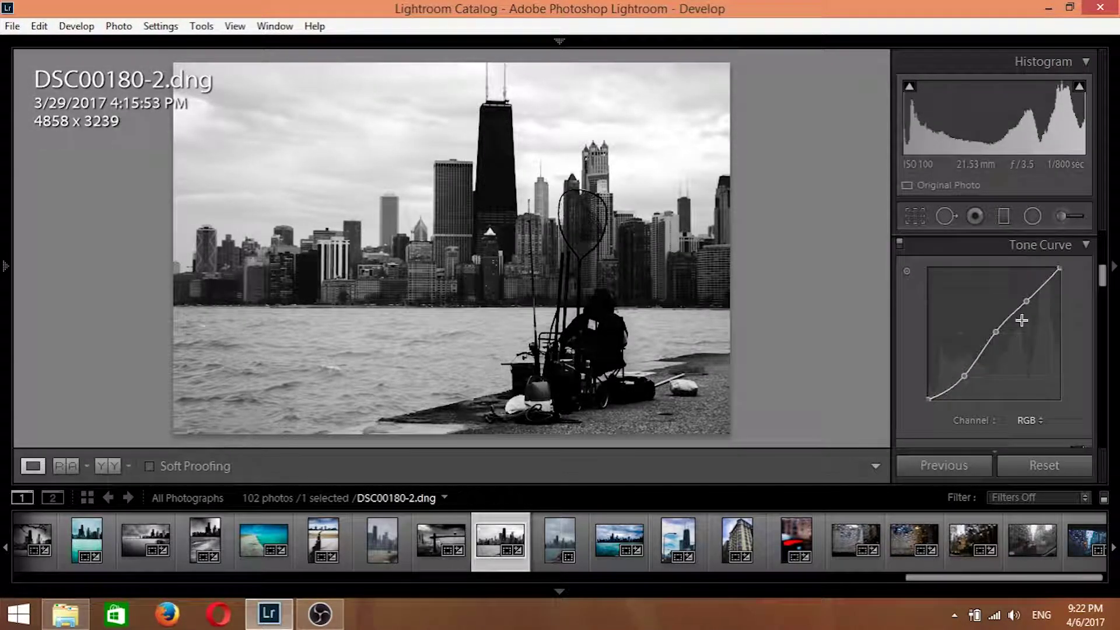
pyautogui.moveTo(1027, 301)
pyautogui.mouseDown()
pyautogui.moveTo(1024, 288)
pyautogui.moveTo(1028, 300)
pyautogui.mouseUp()
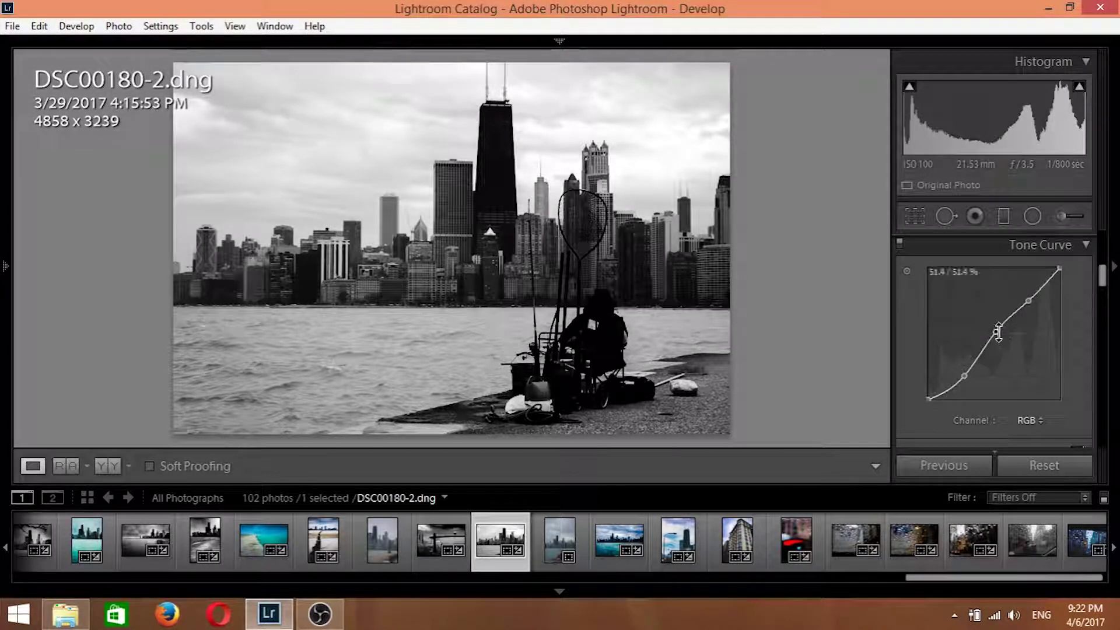
pyautogui.moveTo(996, 332); pyautogui.dragTo(998, 339)
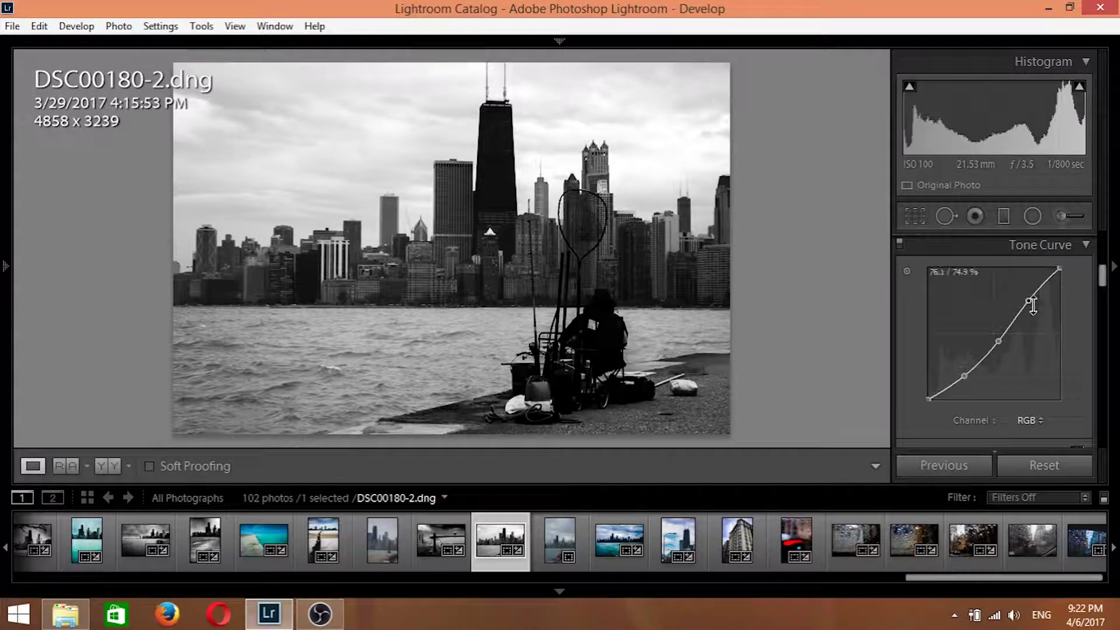
pyautogui.moveTo(1059, 273)
pyautogui.mouseDown()
pyautogui.moveTo(1059, 289)
pyautogui.moveTo(1060, 269)
pyautogui.mouseUp()
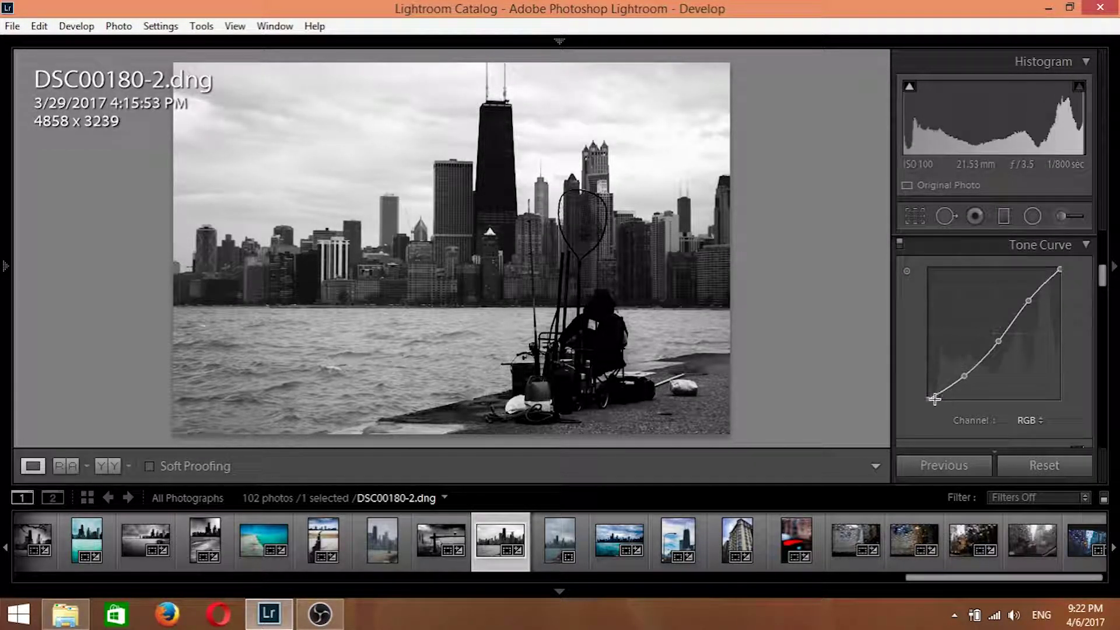
pyautogui.moveTo(930, 400); pyautogui.dragTo(942, 400)
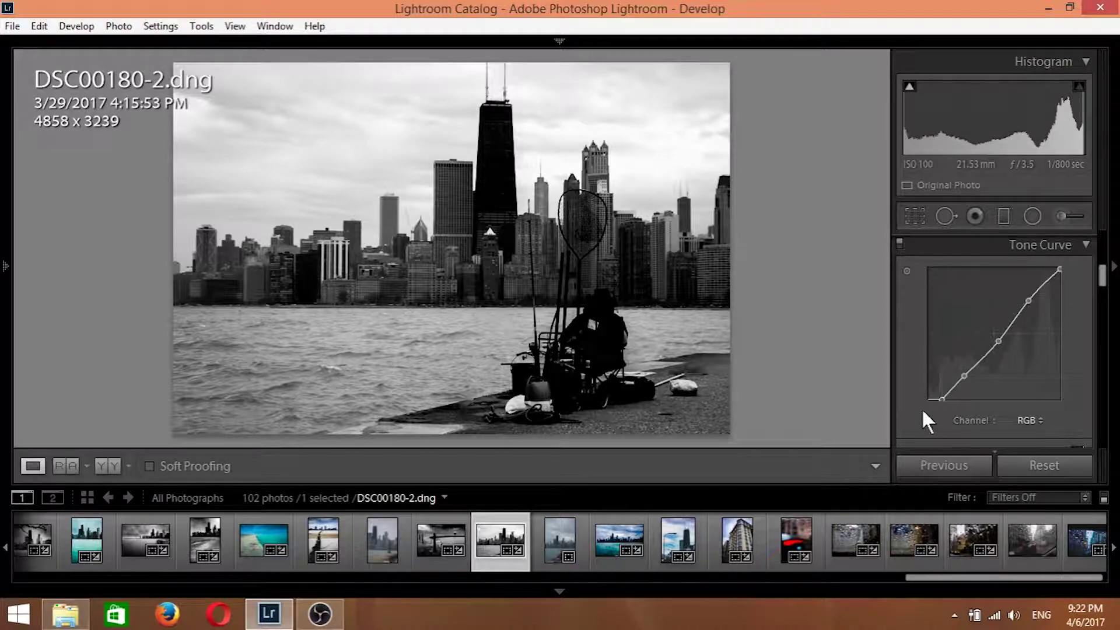
# - Enable Remove Chromatic Aberration and Enable Profile Corrections in the lens corrections
pyautogui.scroll(-6, 908, 391)
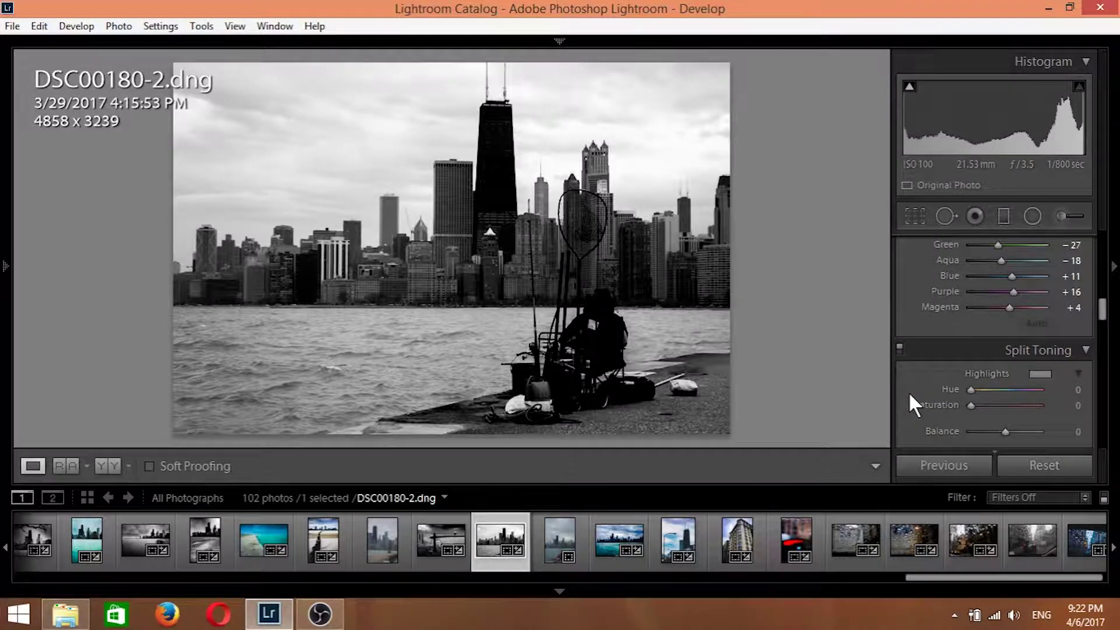
pyautogui.scroll(-3, 910, 395)
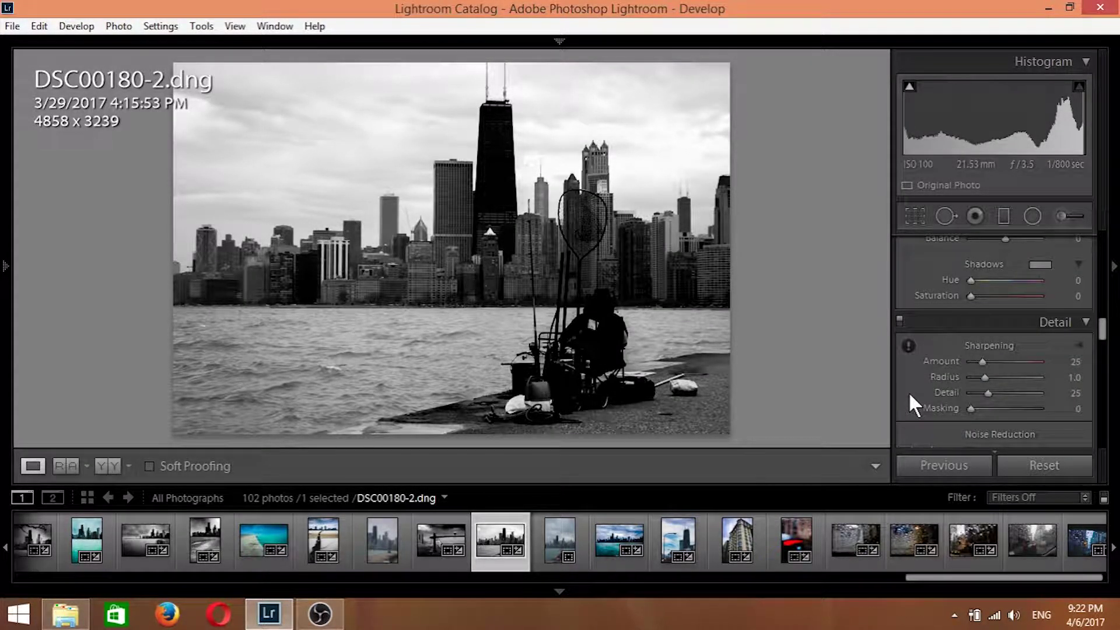
pyautogui.scroll(-3, 908, 395)
pyautogui.scroll(-4, 907, 391)
pyautogui.click(909, 290)
pyautogui.click(908, 306)
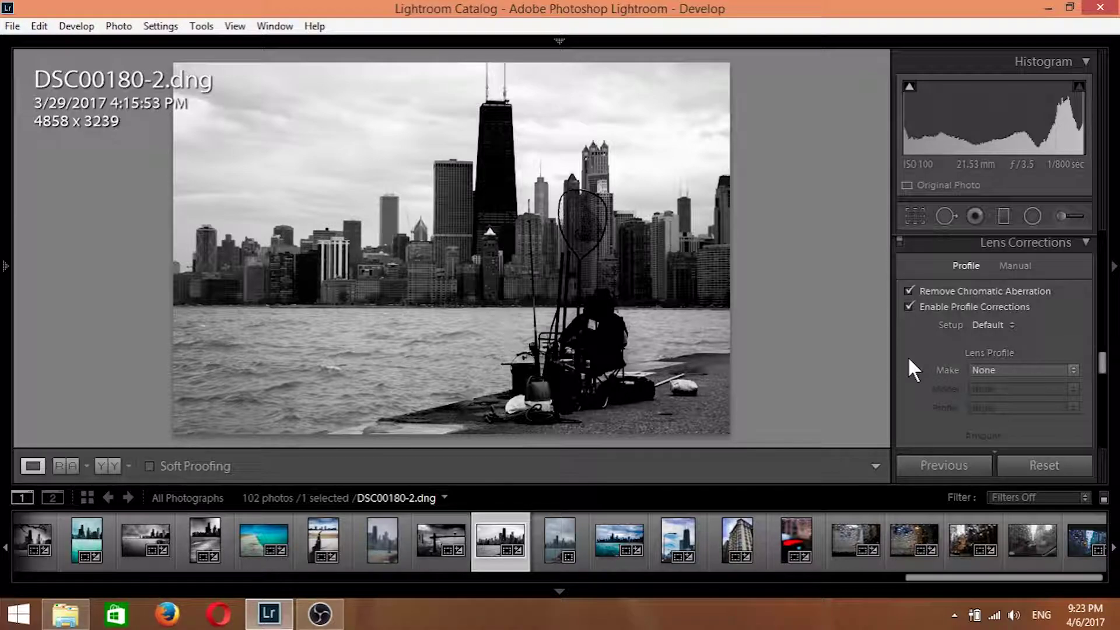
# - Raise the Dehaze Amount to +45
pyautogui.scroll(-8, 908, 360)
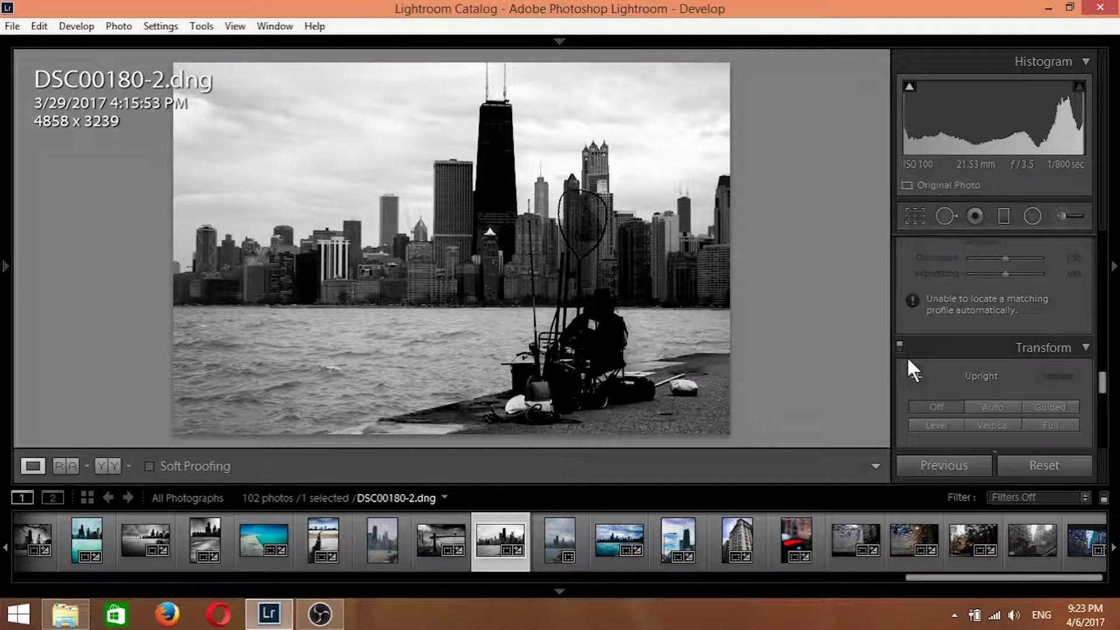
pyautogui.scroll(-10, 908, 360)
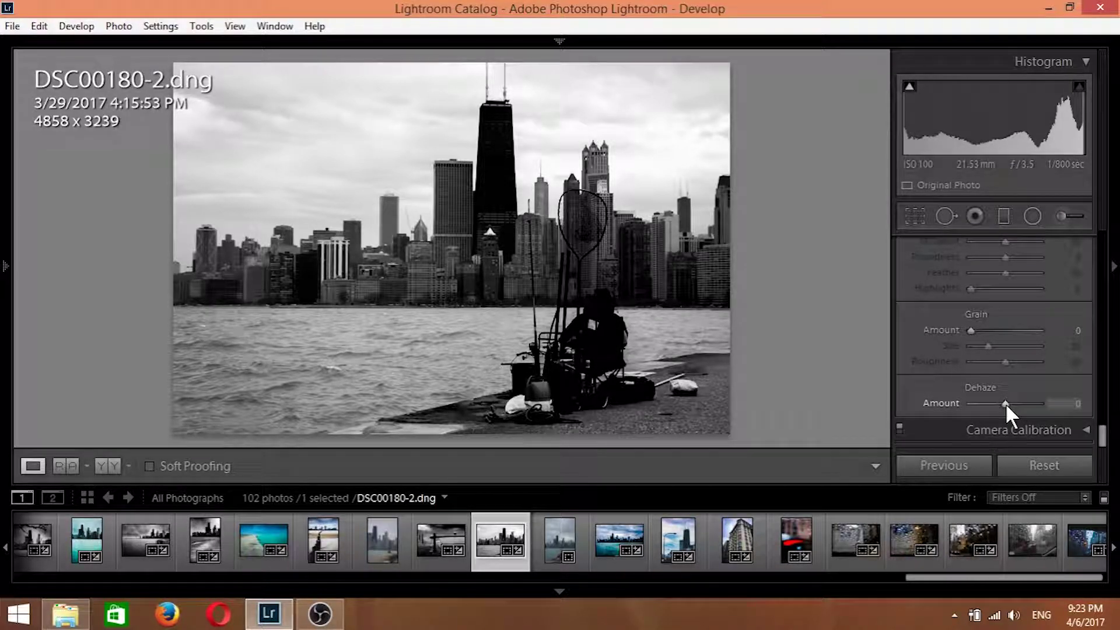
pyautogui.moveTo(1005, 403)
pyautogui.mouseDown()
pyautogui.moveTo(1023, 404)
pyautogui.moveTo(1013, 409)
pyautogui.moveTo(1020, 414)
pyautogui.mouseUp()
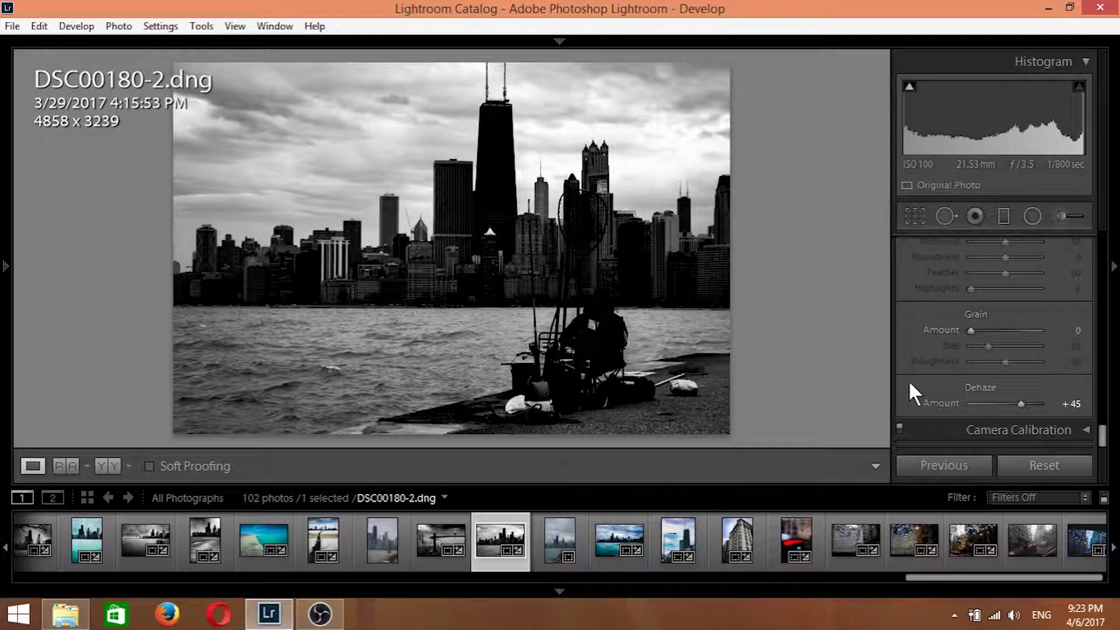
# - Raise the photo's basic Shadows adjustment to +2
pyautogui.scroll(6, 911, 381)
pyautogui.scroll(8, 912, 380)
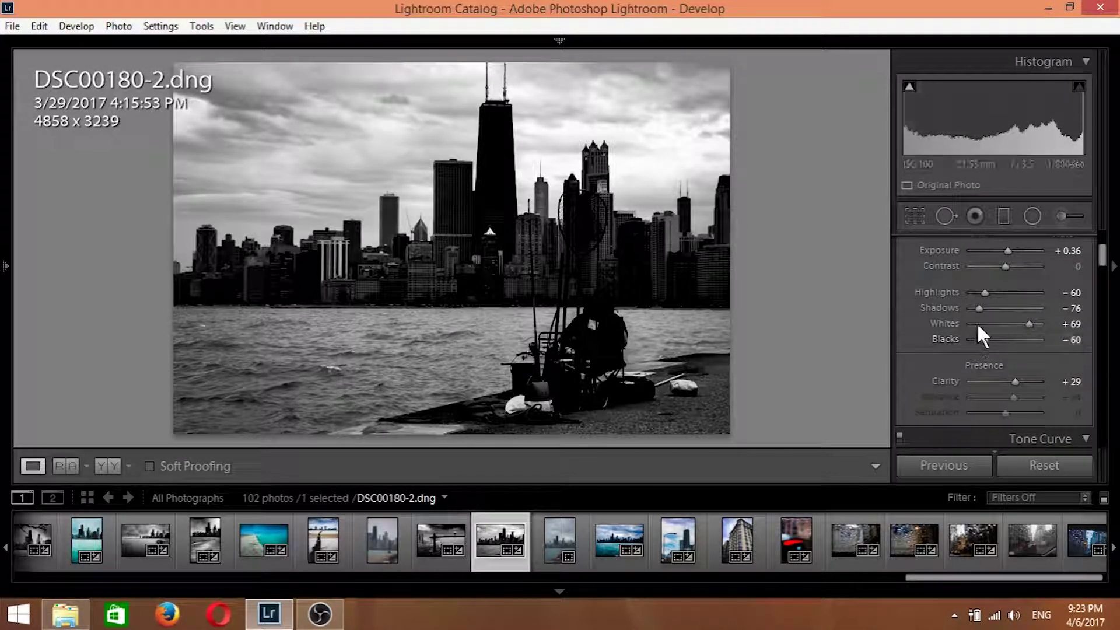
pyautogui.moveTo(976, 307); pyautogui.dragTo(1003, 300)
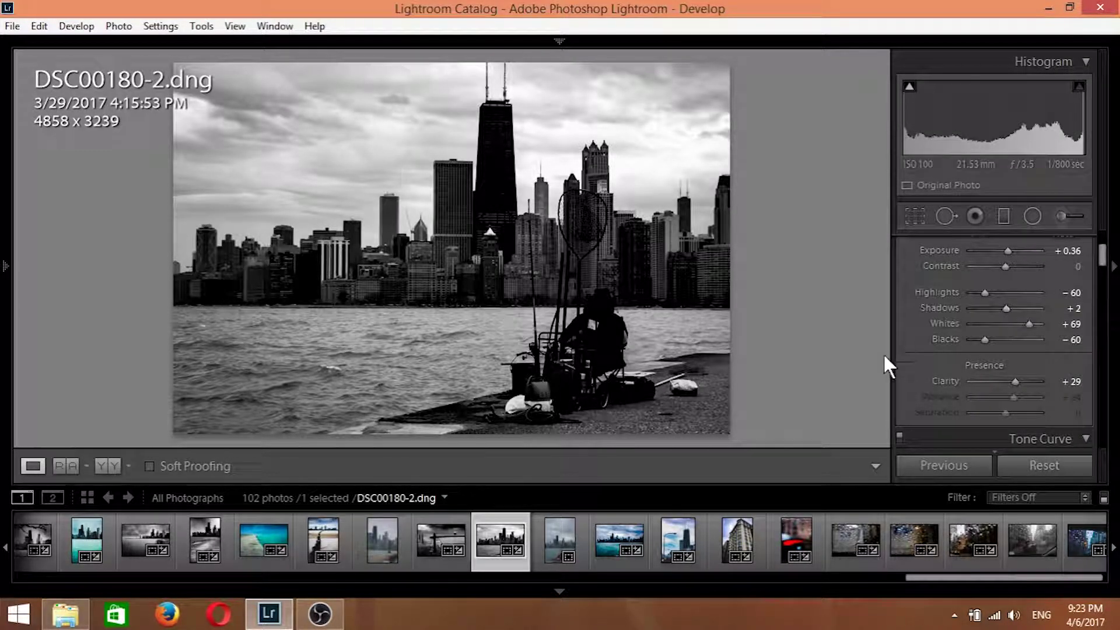
# - Activate the Adjustment Brush for a new local mask
pyautogui.scroll(3, 907, 347)
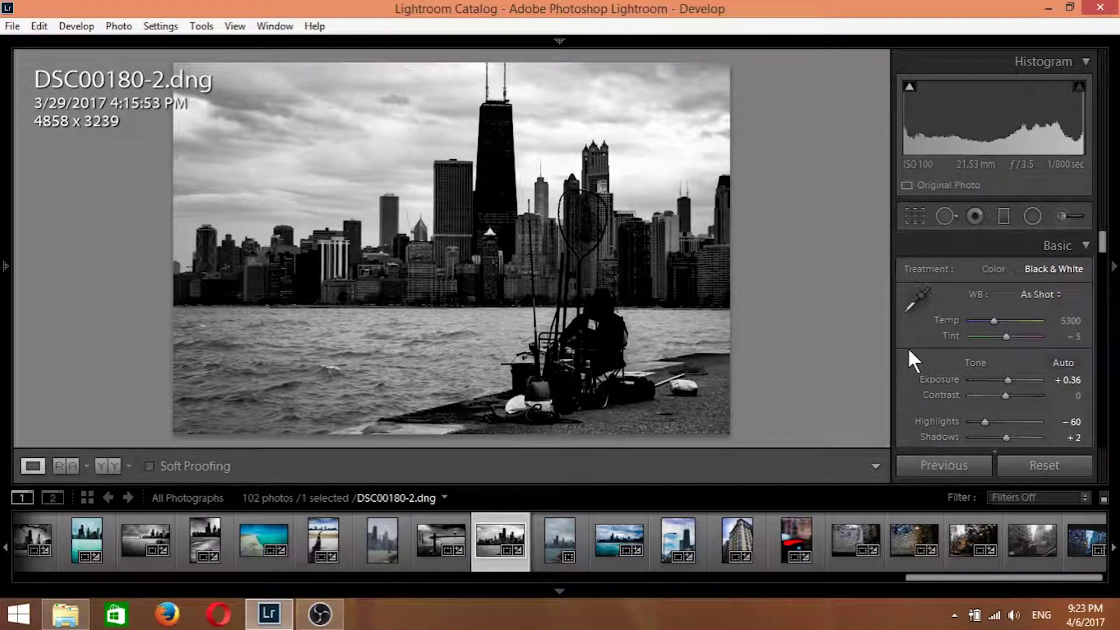
pyautogui.click(1001, 219)
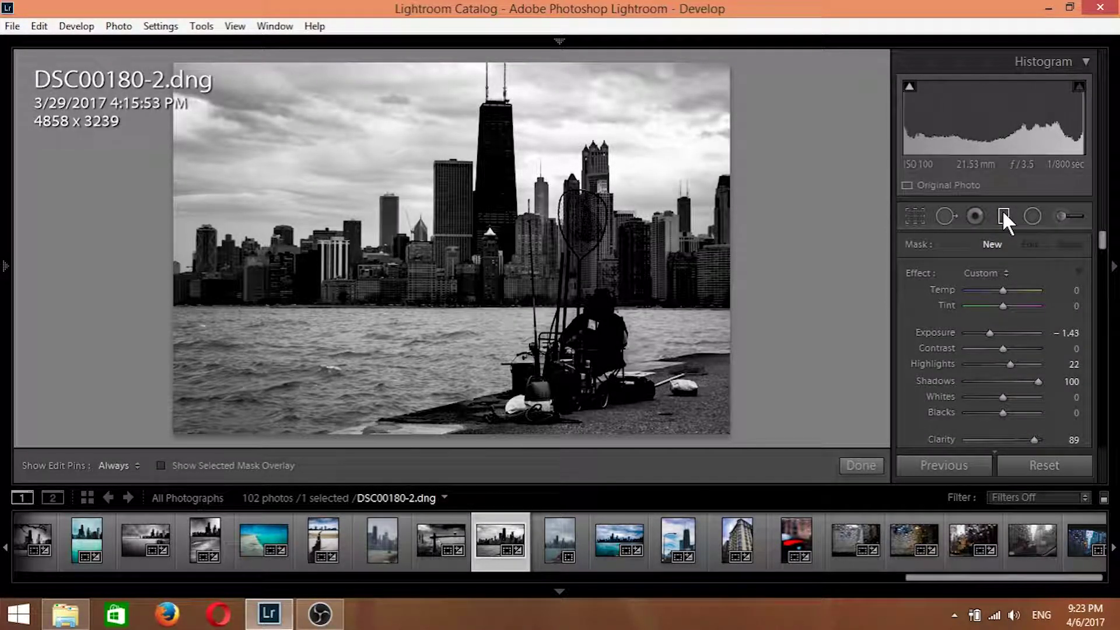
pyautogui.click(1063, 217)
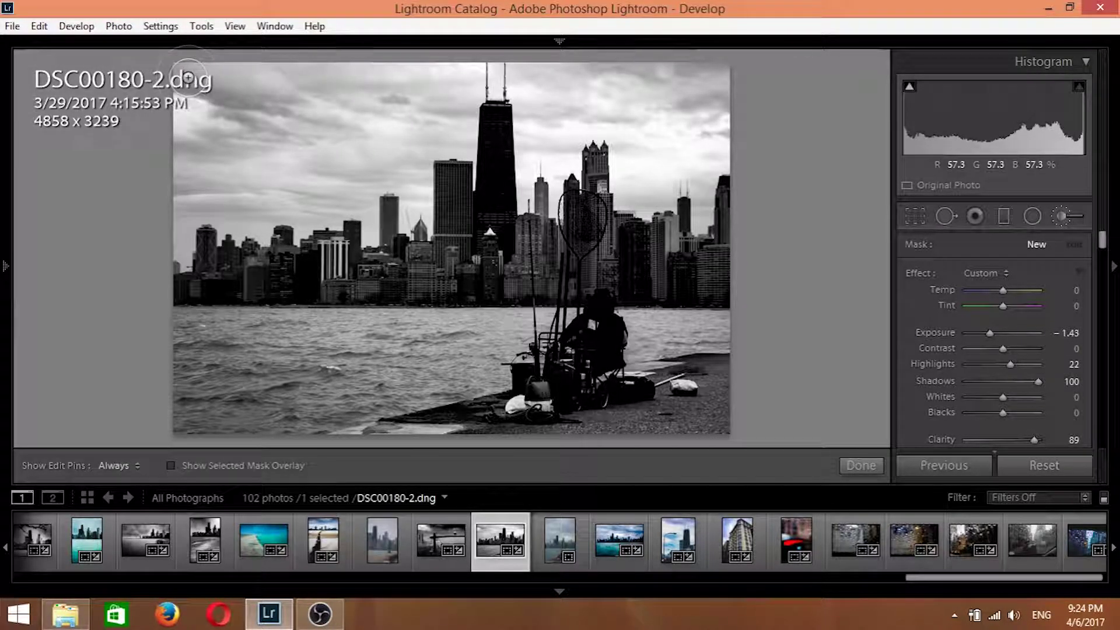
# - Try a darkening brush stroke on the clouds left of the tallest tower and undo it
pyautogui.press('h')
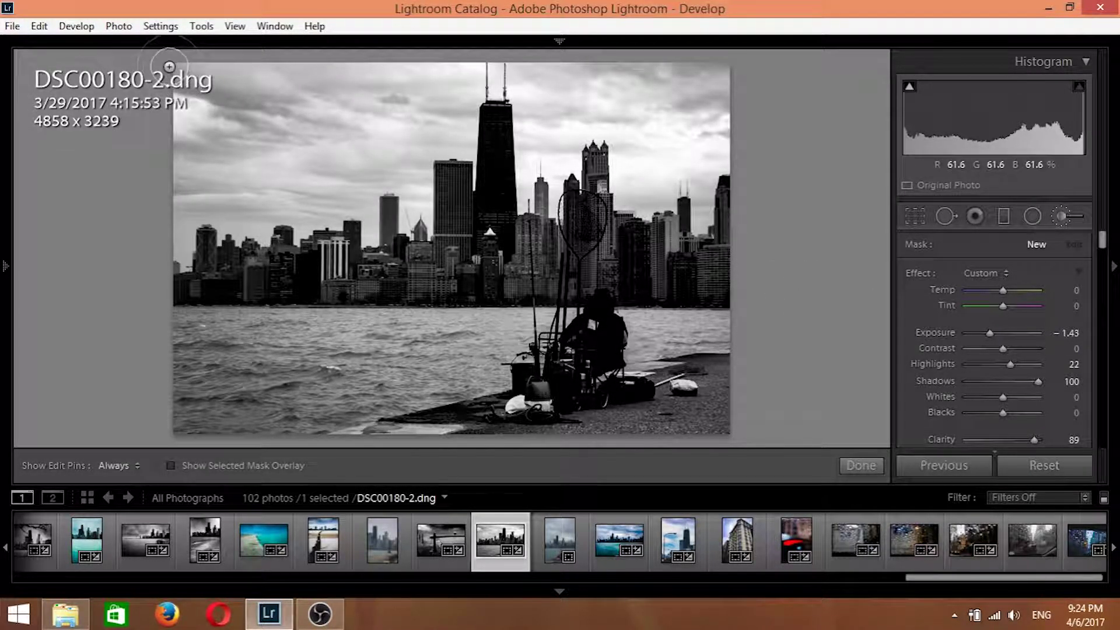
pyautogui.moveTo(256, 98); pyautogui.dragTo(309, 117)
pyautogui.press('h')
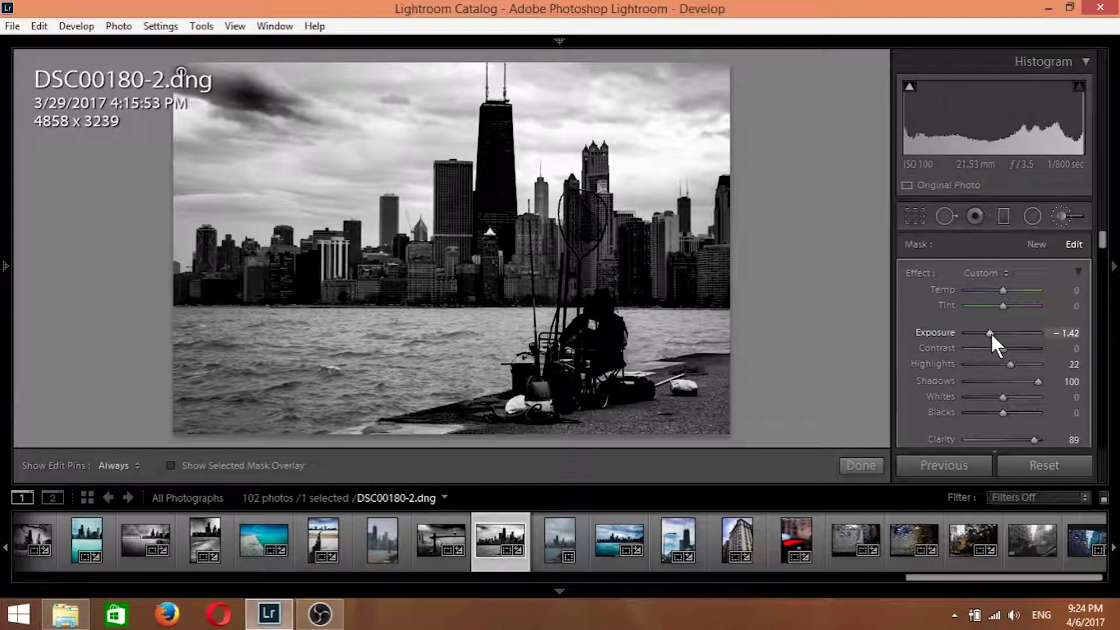
pyautogui.hotkey('ctrl', 'z')
# - Set the brush's Exposure to -0.87, Size to 12, Flow to 39 and Density to 43
pyautogui.moveTo(990, 331); pyautogui.dragTo(995, 331)
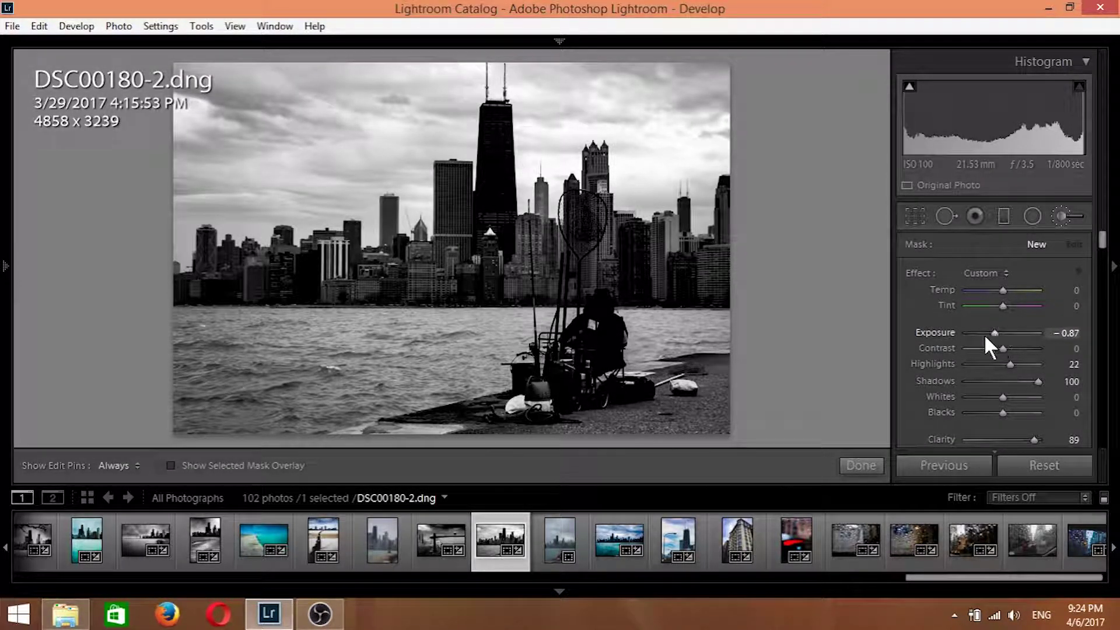
pyautogui.scroll(-3, 945, 340)
pyautogui.scroll(-4, 918, 342)
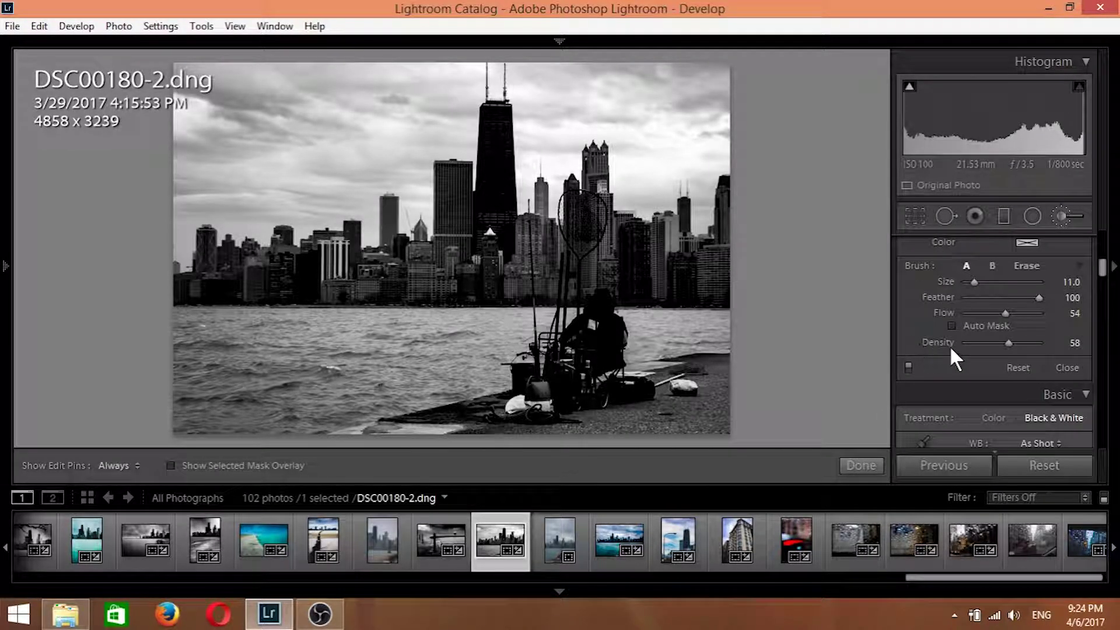
pyautogui.moveTo(1003, 312); pyautogui.dragTo(995, 343)
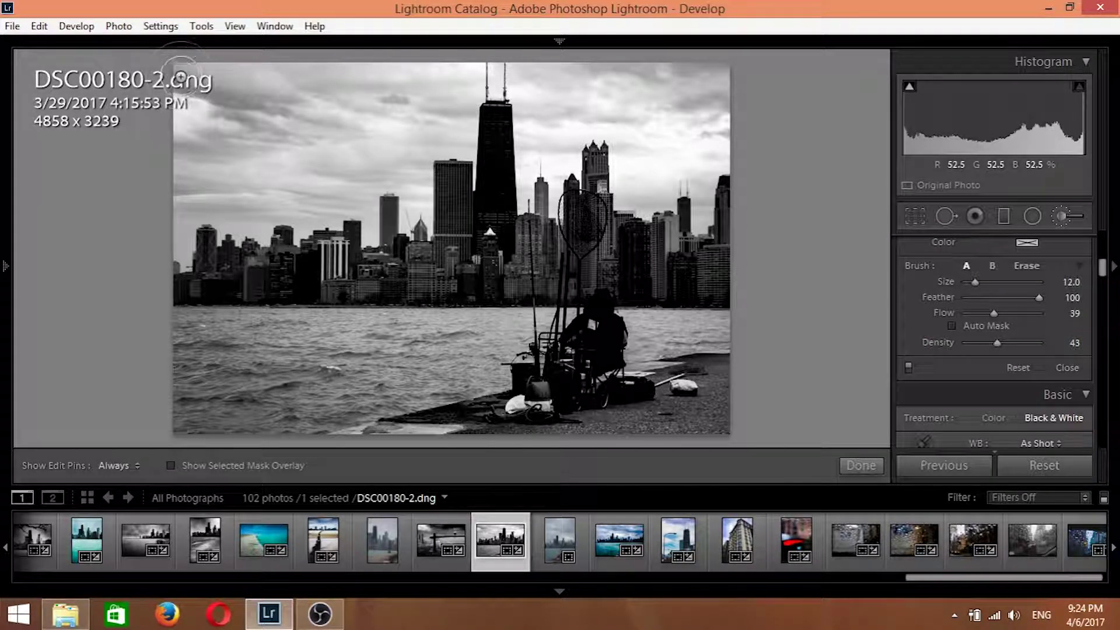
pyautogui.scroll(1, 181, 71)
# - Paint darkening strokes over the clouds across the sky on both sides of the tallest tower
pyautogui.press('h')
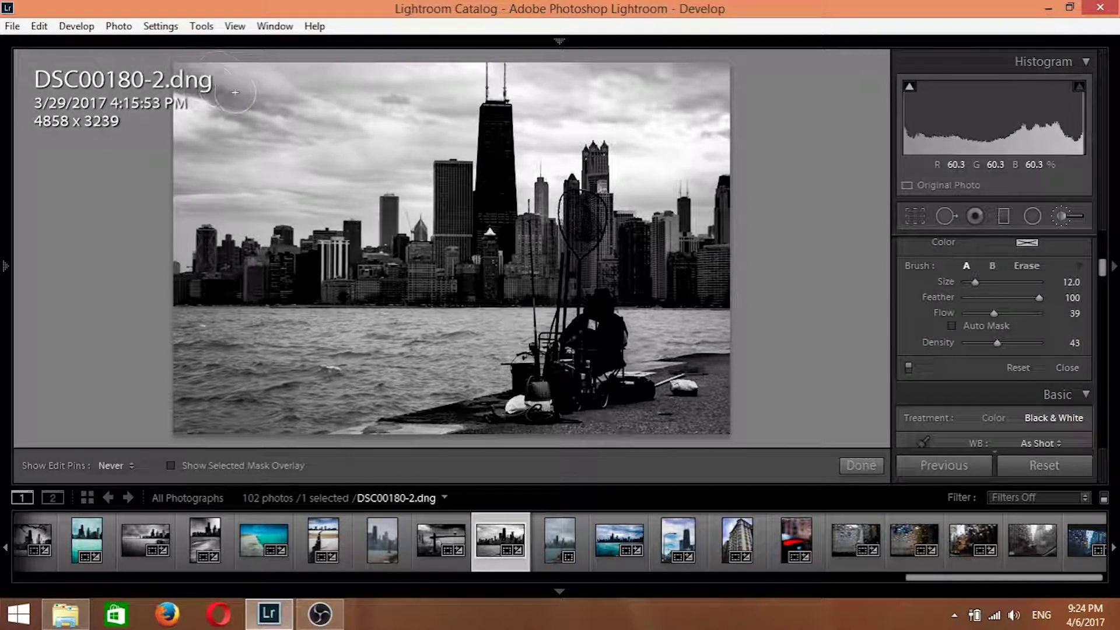
pyautogui.moveTo(275, 116)
pyautogui.mouseDown()
pyautogui.moveTo(184, 156)
pyautogui.moveTo(248, 138)
pyautogui.mouseUp()
pyautogui.press('h')
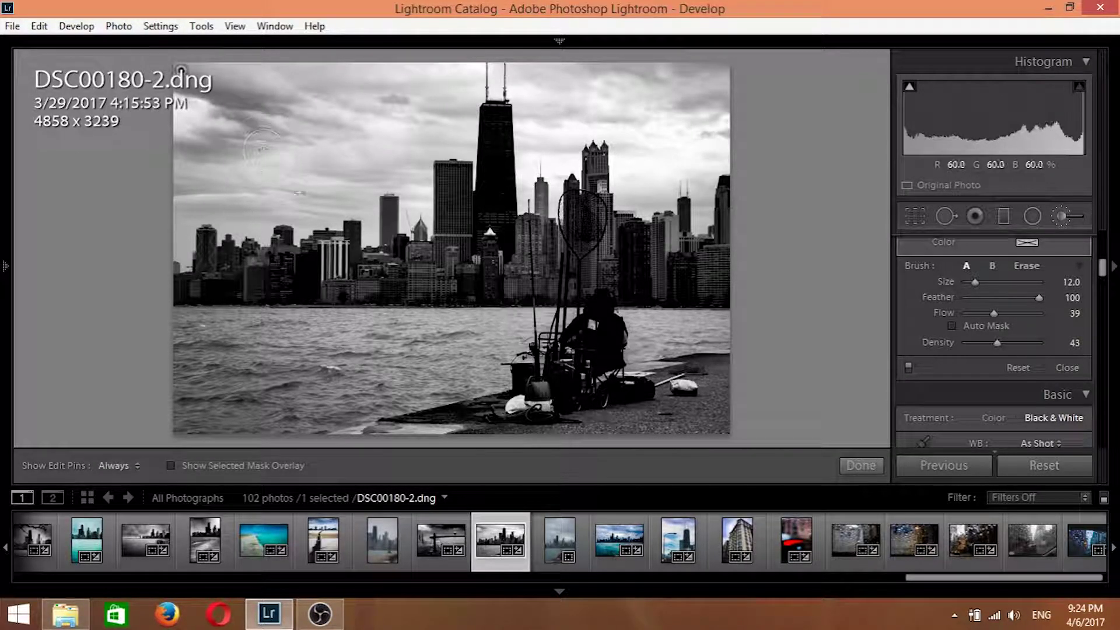
pyautogui.press('h')
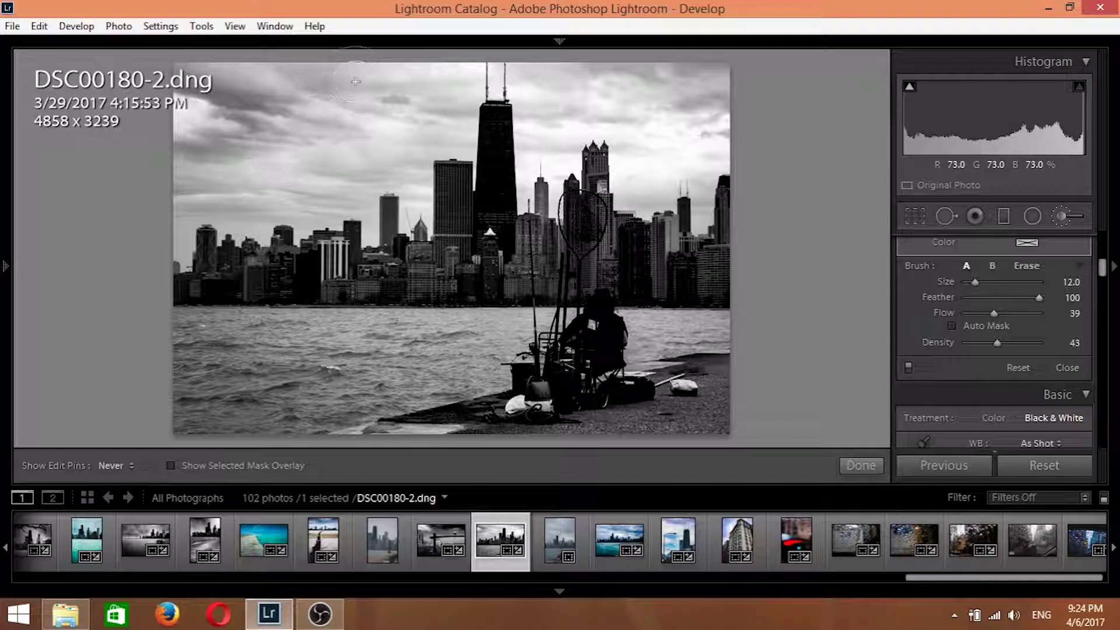
pyautogui.press('h')
pyautogui.press('h')
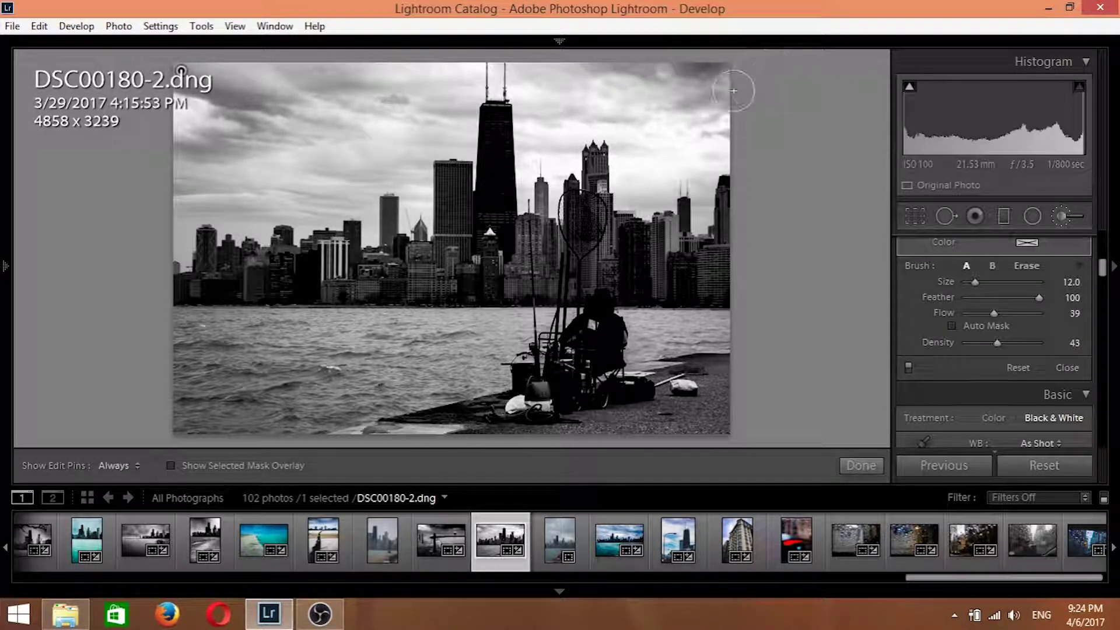
pyautogui.press('h')
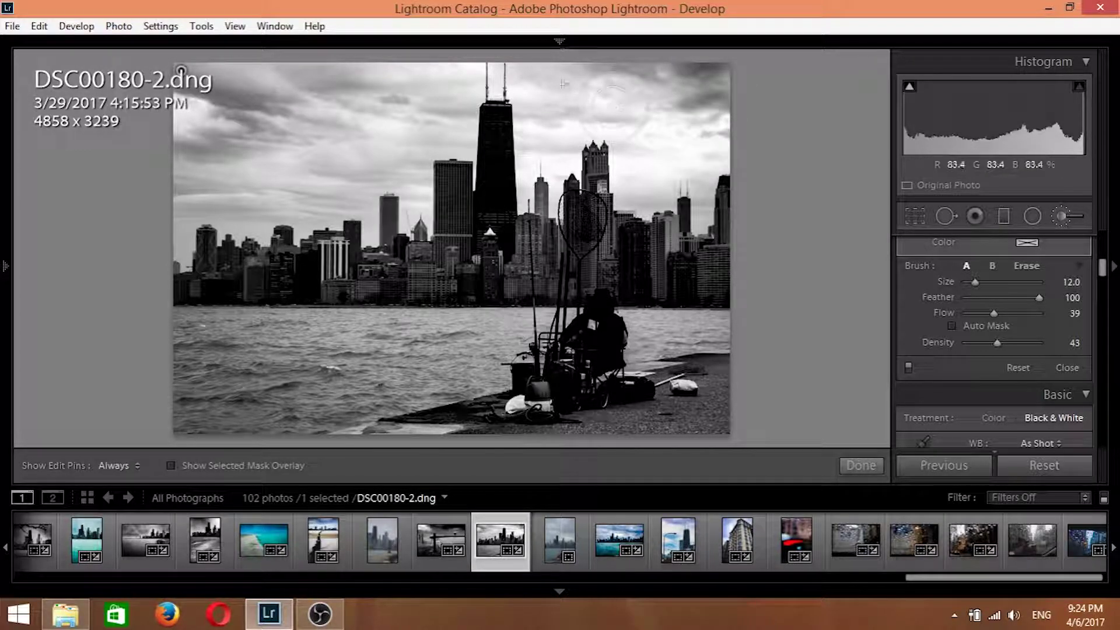
pyautogui.press('h')
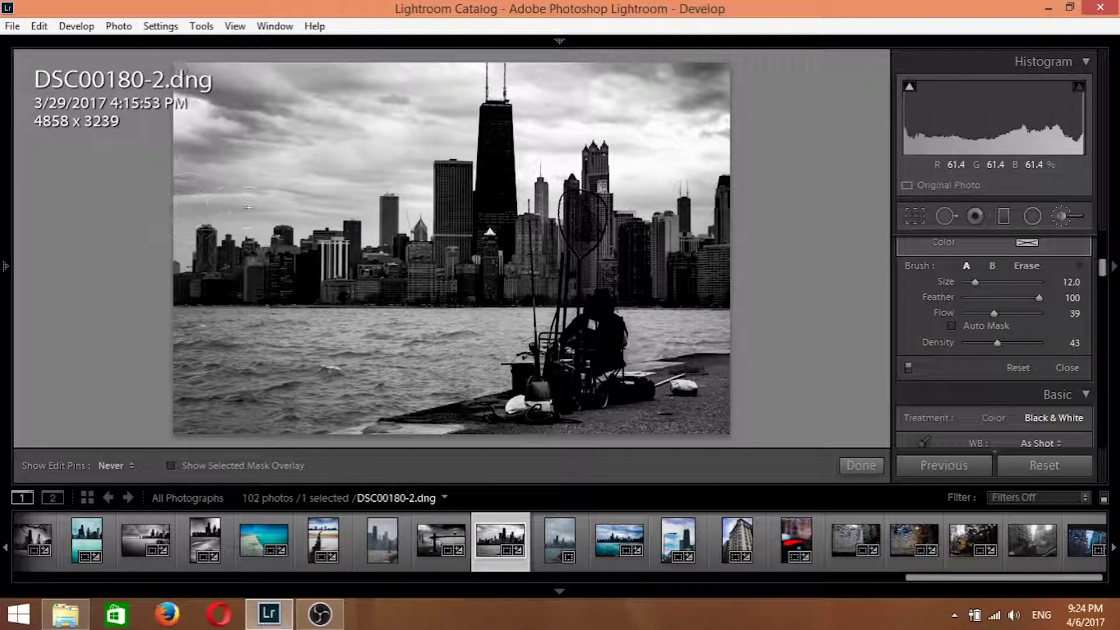
pyautogui.press('h')
pyautogui.press('h')
pyautogui.press('h')
pyautogui.press('h')
pyautogui.press('h')
pyautogui.press('h')
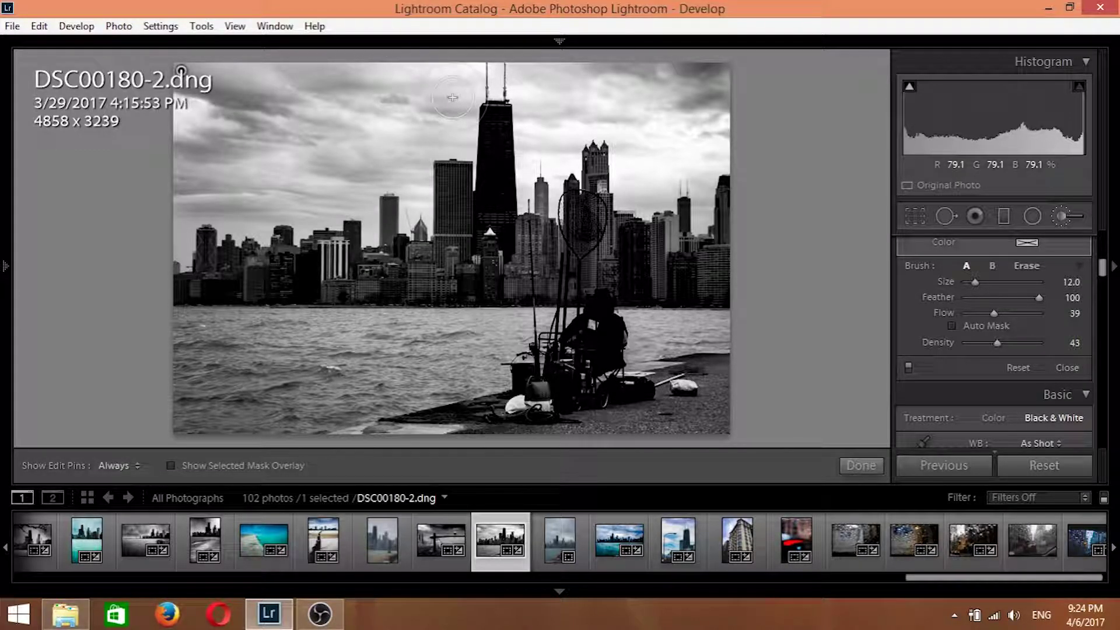
pyautogui.press('h')
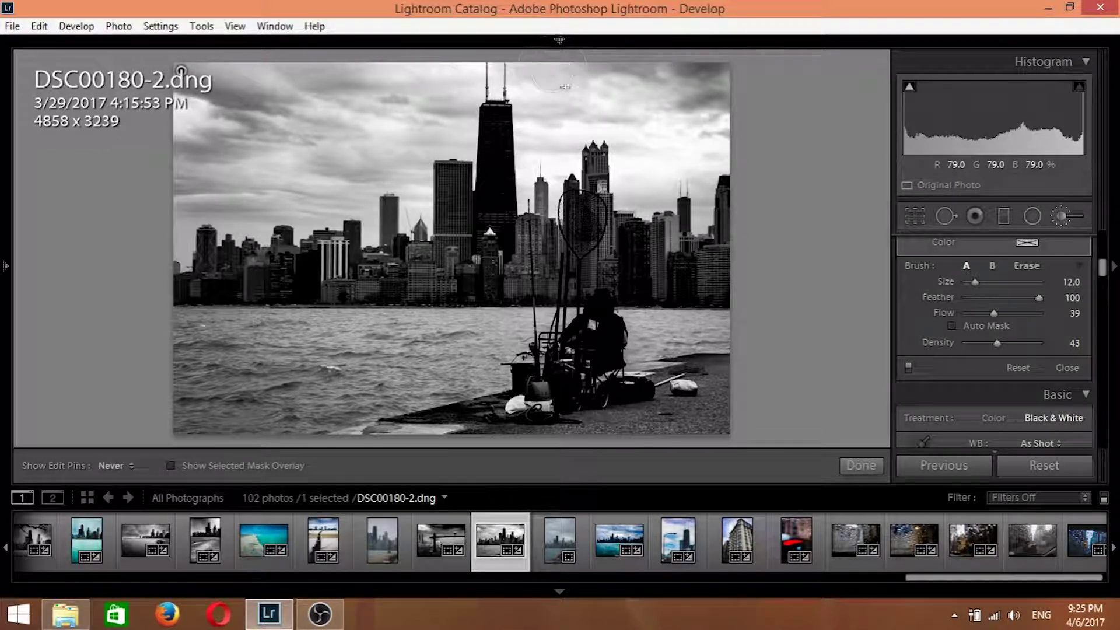
pyautogui.press('h')
# - Reduce the brush Size to 7 and darken the smaller cloud areas around the tallest tower and above the skyline
pyautogui.press('h')
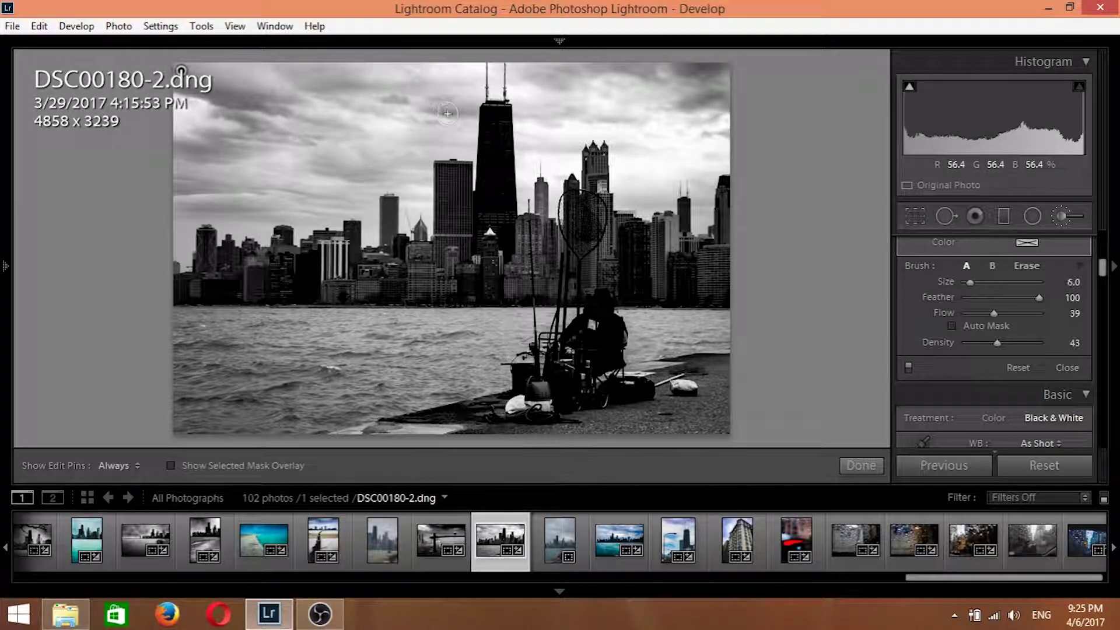
pyautogui.scroll(1, 407, 142)
pyautogui.press('h')
pyautogui.press('h')
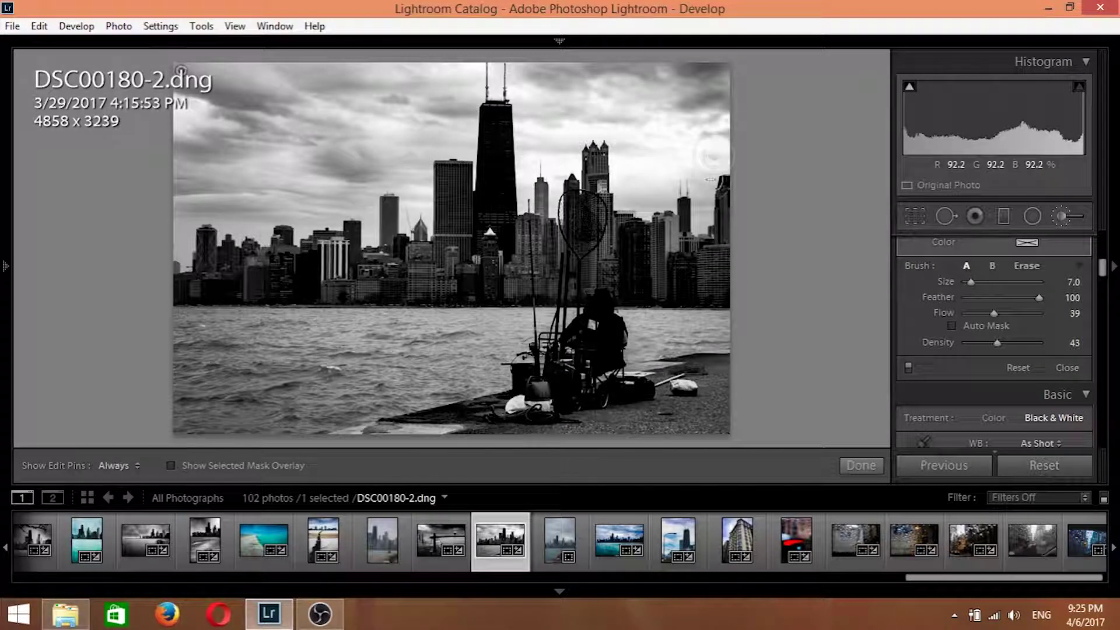
pyautogui.press('h')
pyautogui.press('h')
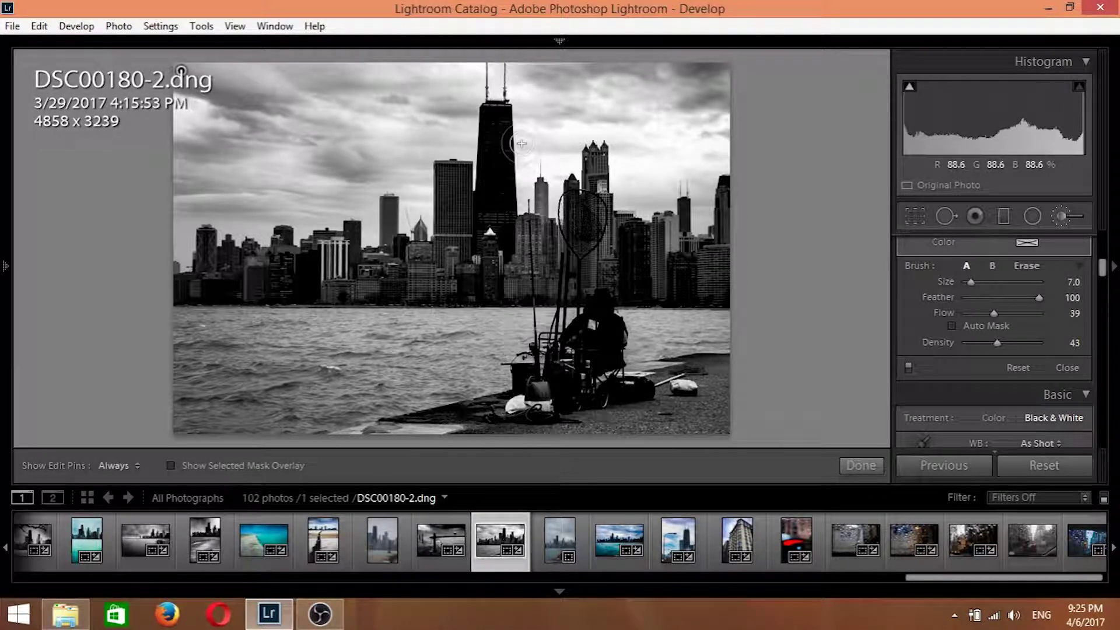
pyautogui.press('h')
pyautogui.press('h')
pyautogui.press('h')
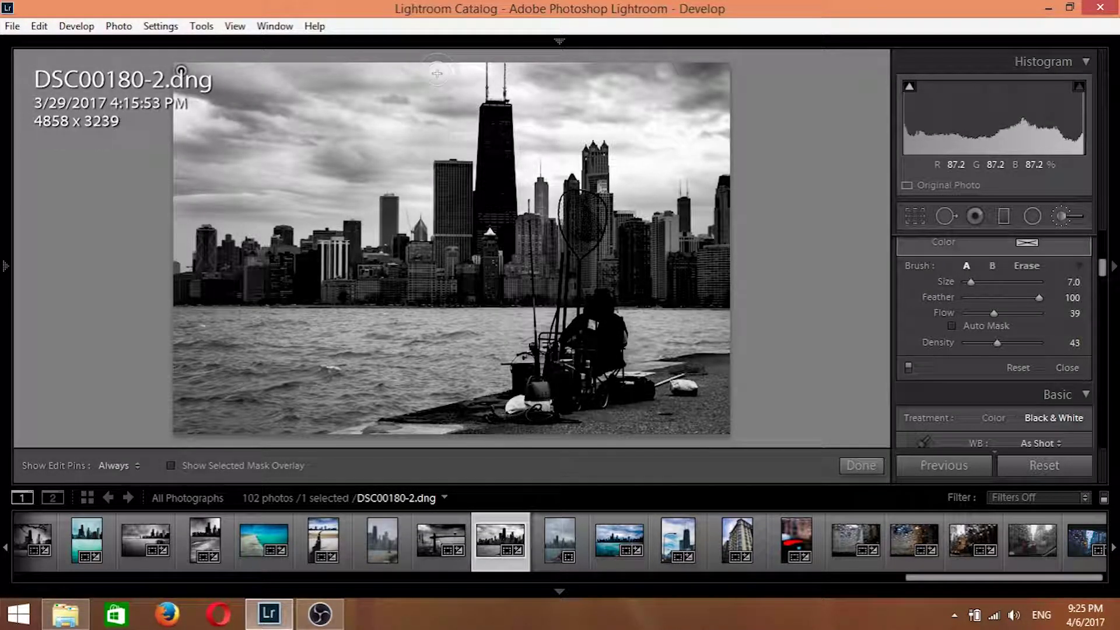
# - Try a darkening brush stroke over the clouds near the sky's left edge and undo it
pyautogui.press('h')
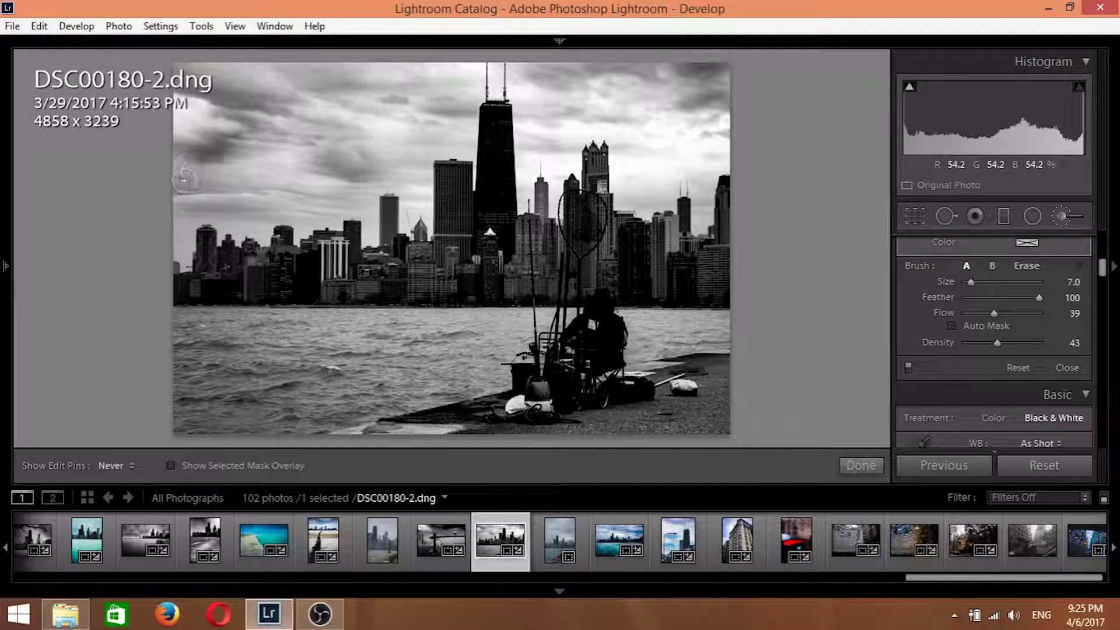
pyautogui.press('h')
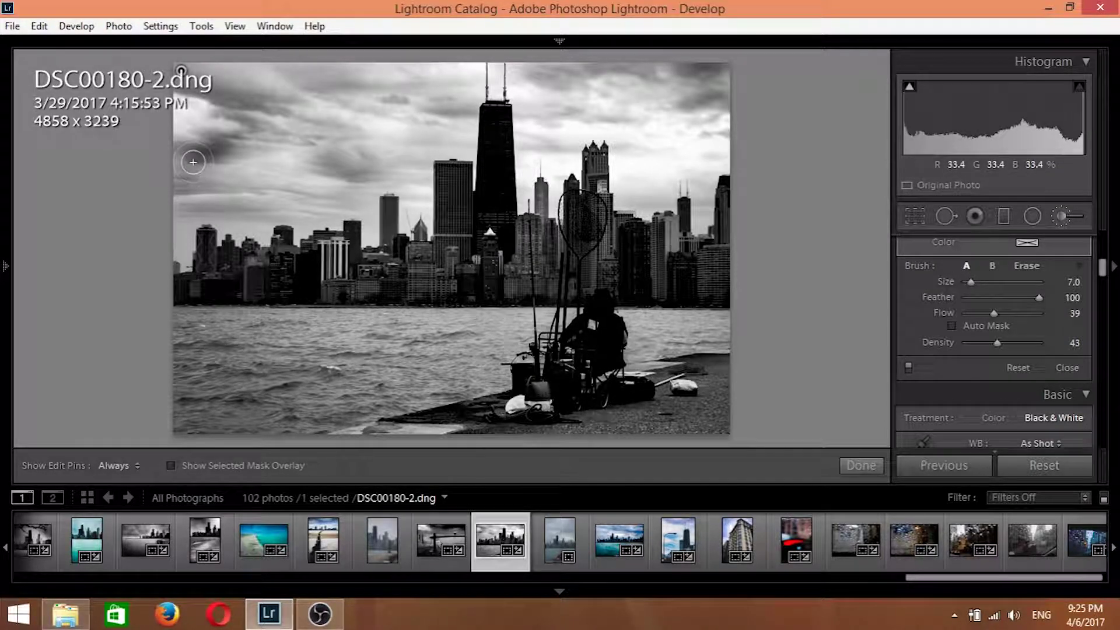
pyautogui.hotkey('ctrl', 'z')
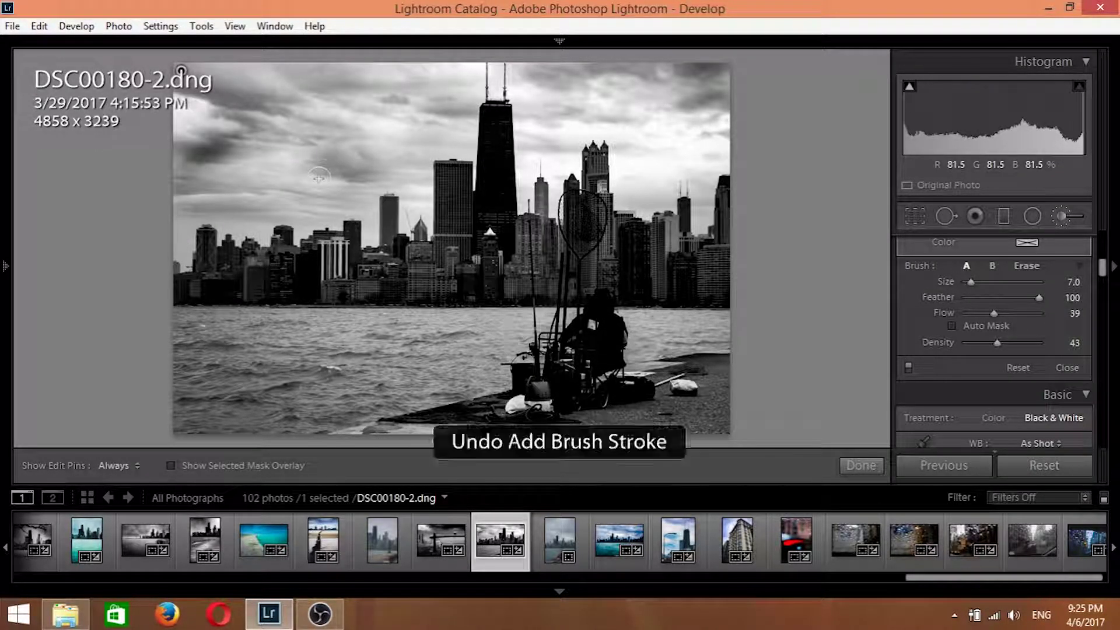
# - Set the brush Size to 12 and paint darkening strokes over the clouds left of the tallest tower
pyautogui.scroll(5, 205, 160)
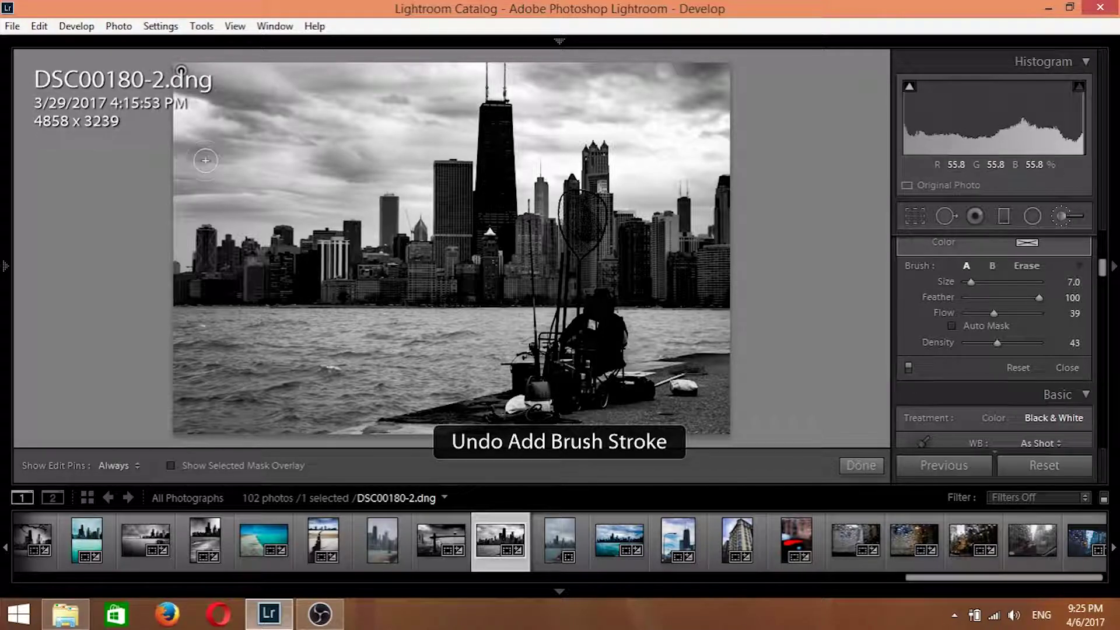
pyautogui.press('h')
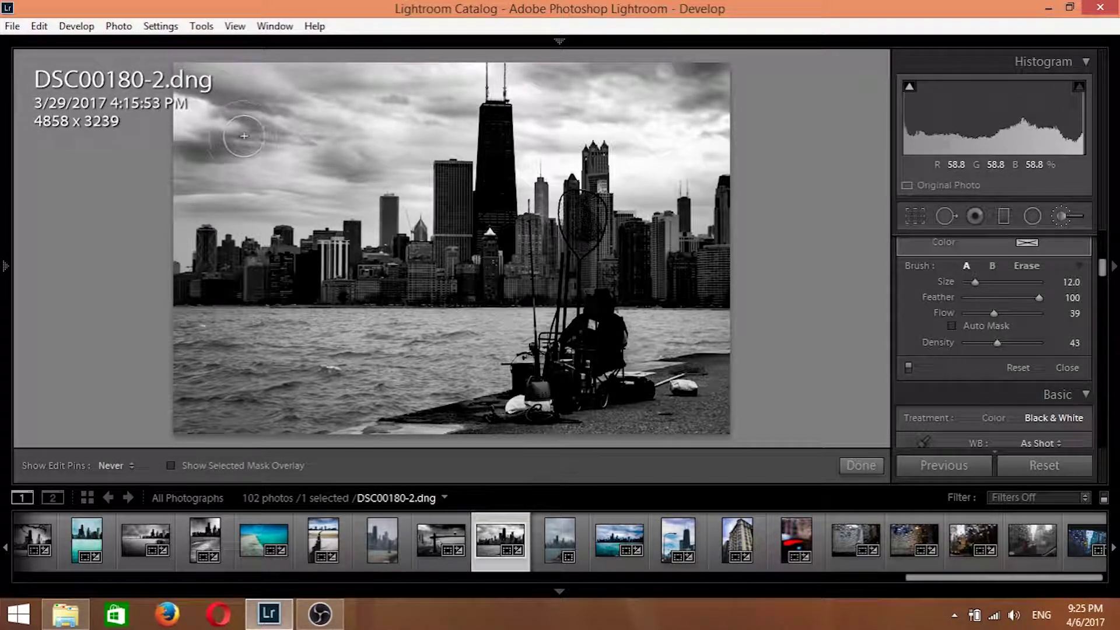
pyautogui.press('h')
pyautogui.press('h')
pyautogui.press('h')
pyautogui.press('h')
pyautogui.press('h')
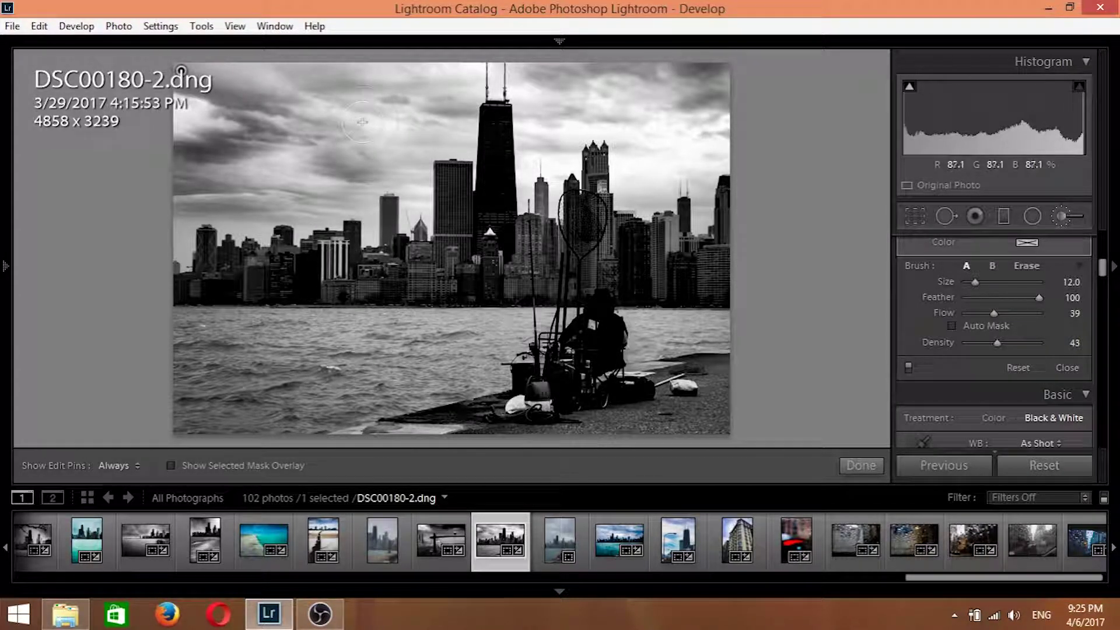
pyautogui.press('h')
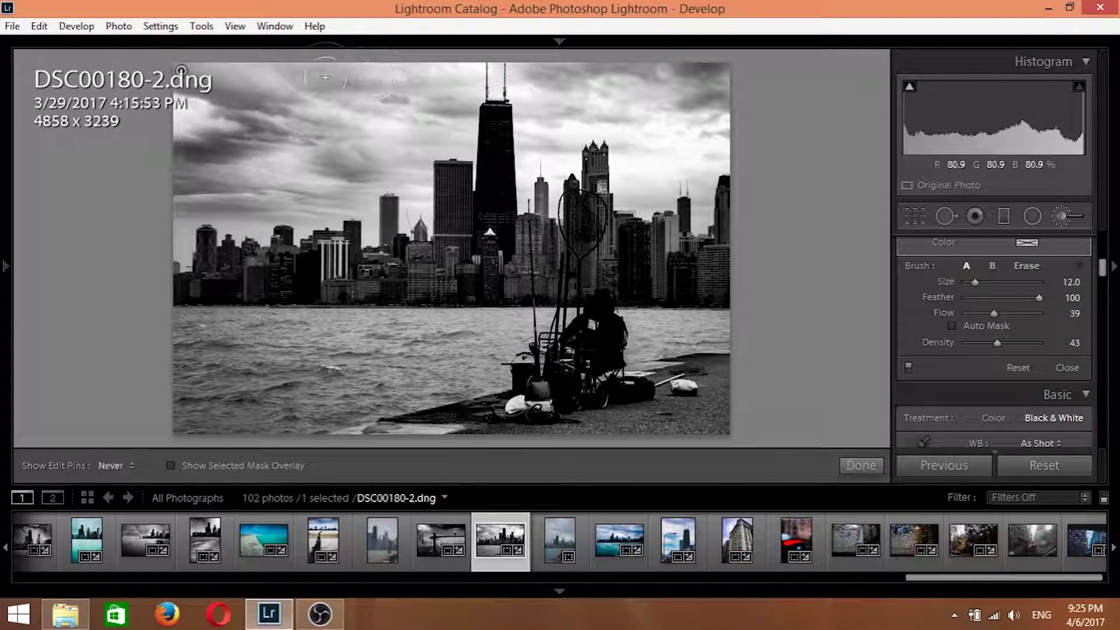
# - Reduce the brush Size to 8 and darken smaller cloud areas above the skyline and along the photo's upper edge
pyautogui.press('h')
pyautogui.press('h')
pyautogui.press('h')
pyautogui.press('h')
pyautogui.press('h')
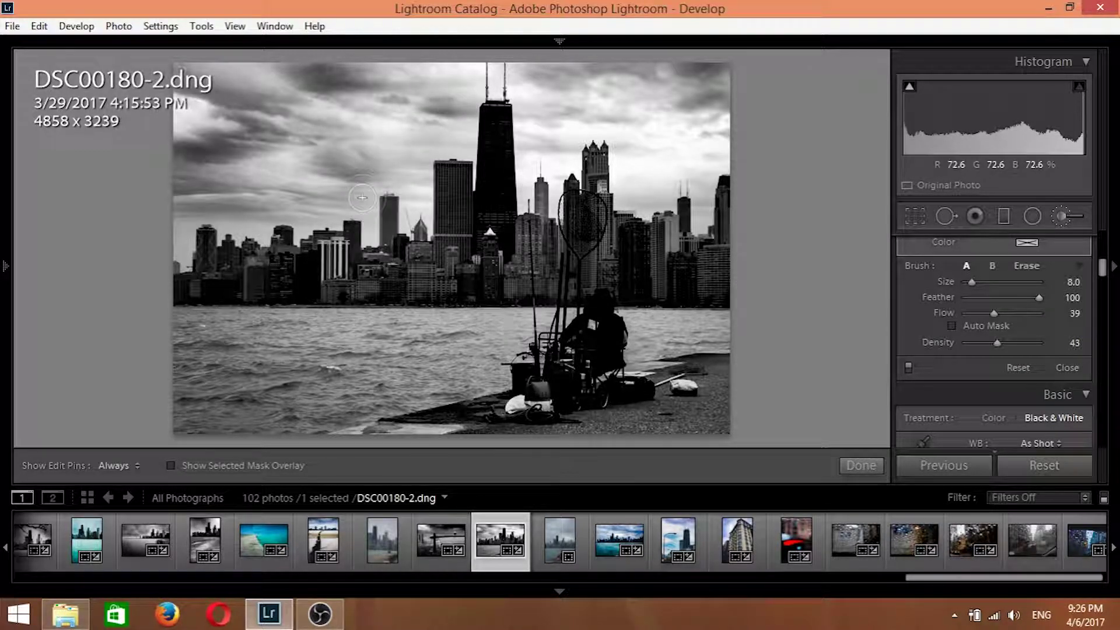
pyautogui.press('h')
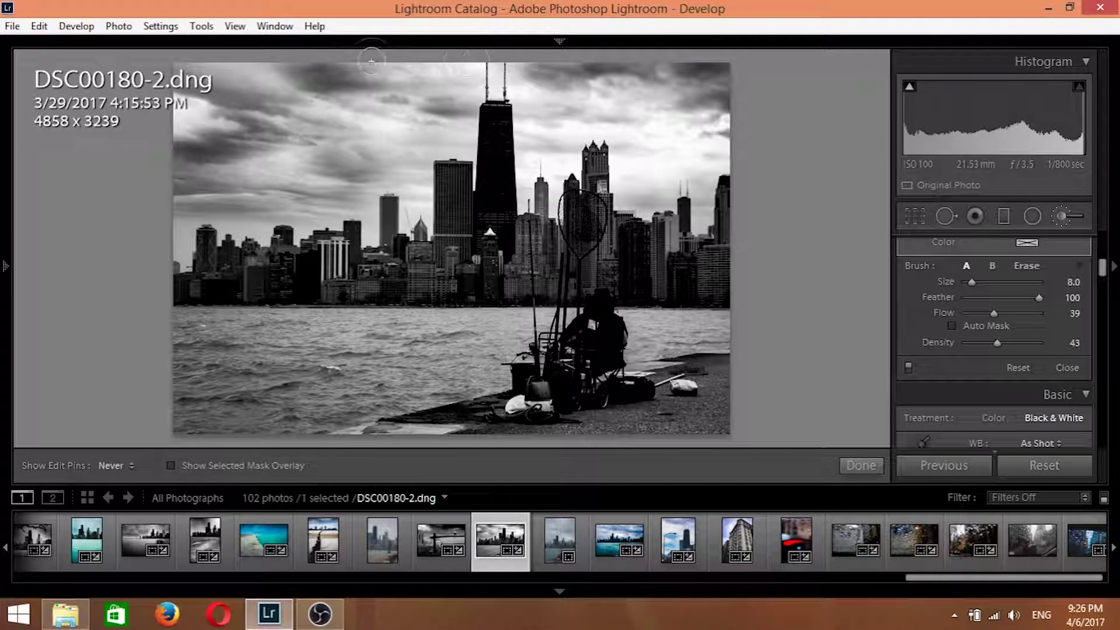
pyautogui.press('h')
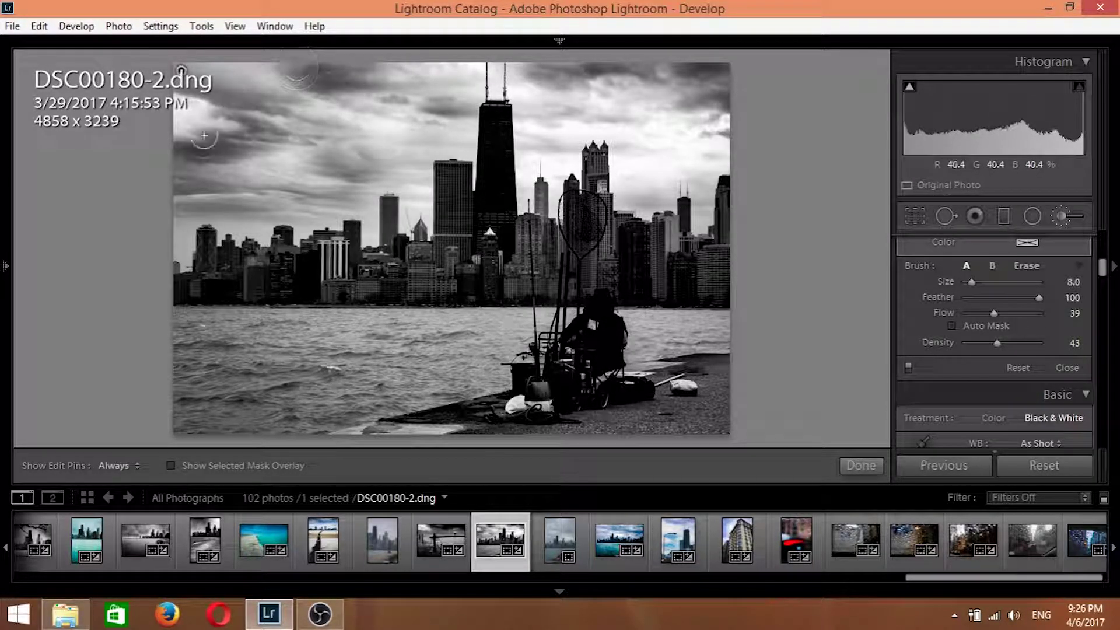
pyautogui.press('h')
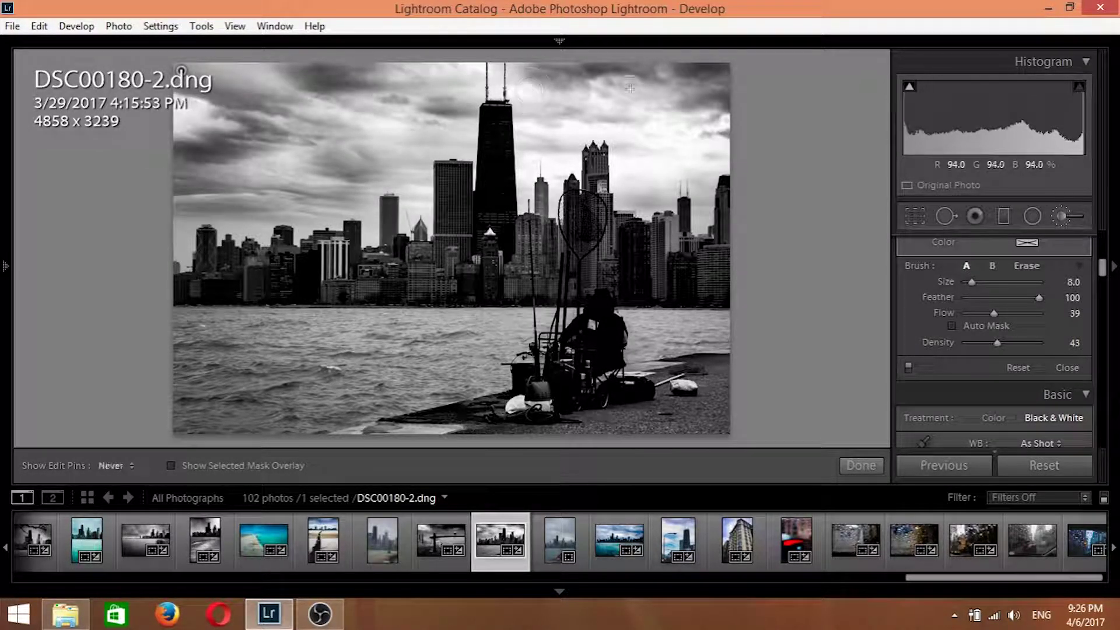
# - Set the brush Flow to 29 and Size to 13, and darken the bright clouds around the tallest tower, mainly to its right
pyautogui.scroll(-2, 1006, 328)
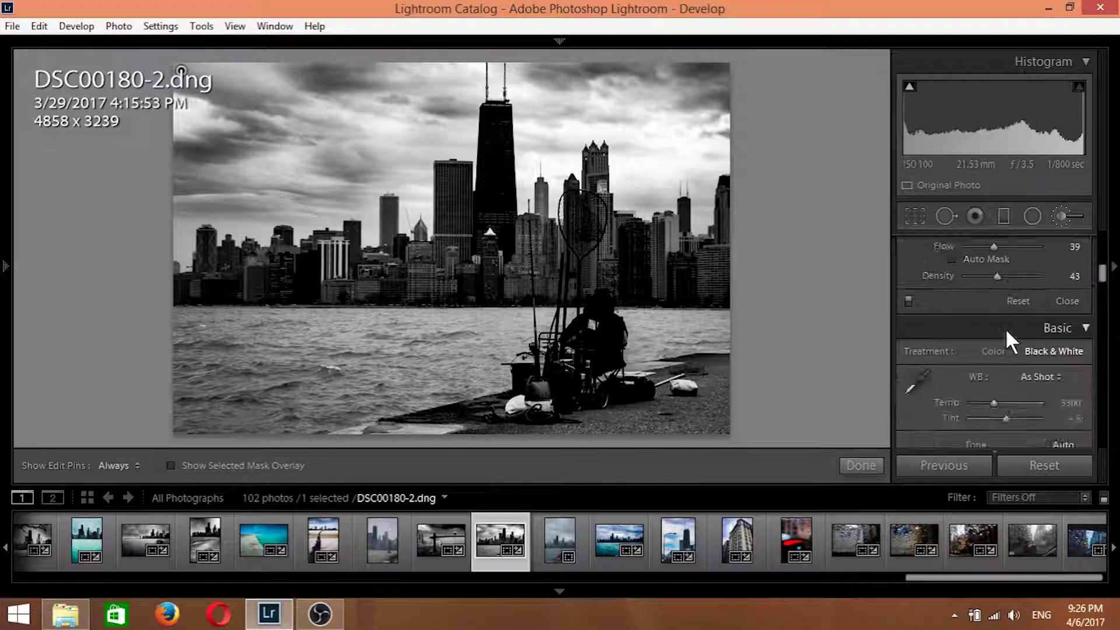
pyautogui.scroll(4, 1006, 328)
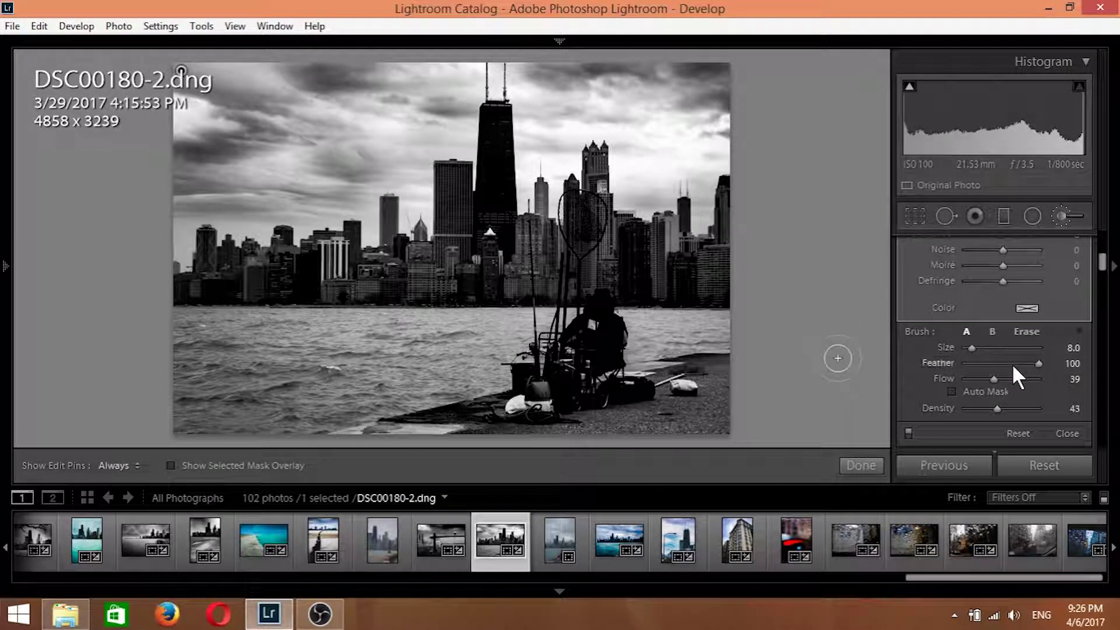
pyautogui.moveTo(994, 378); pyautogui.dragTo(985, 378)
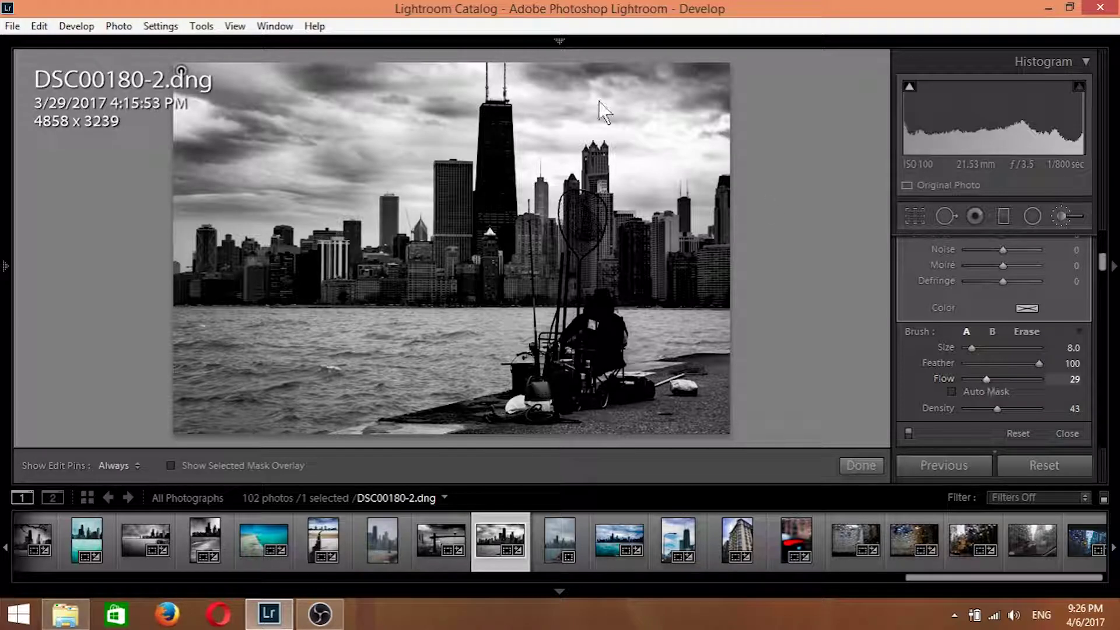
pyautogui.scroll(4, 558, 122)
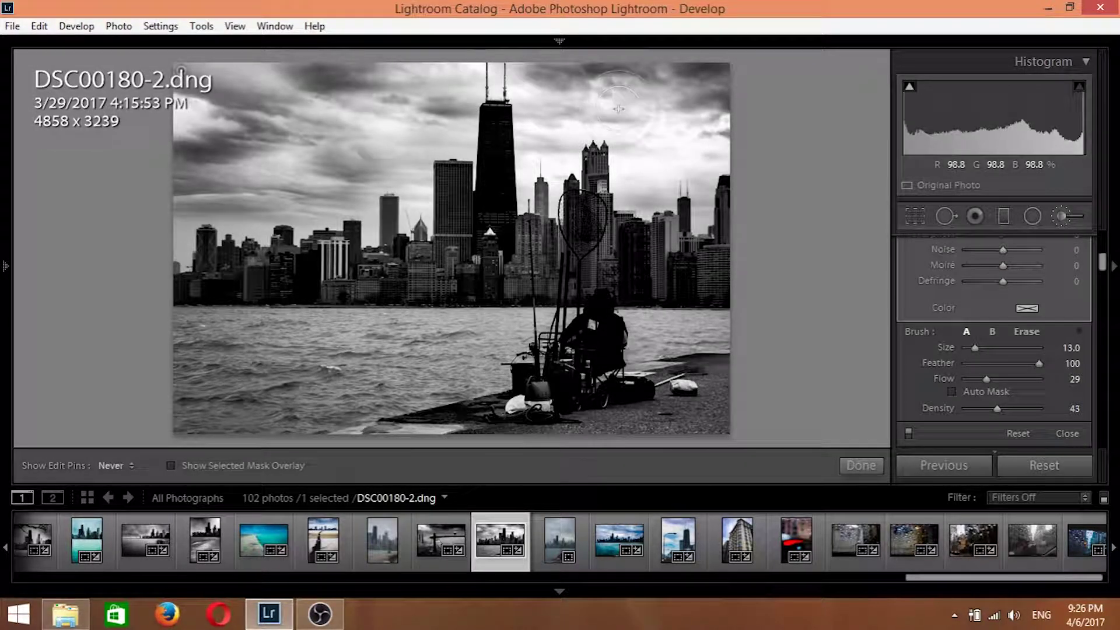
pyautogui.press('h')
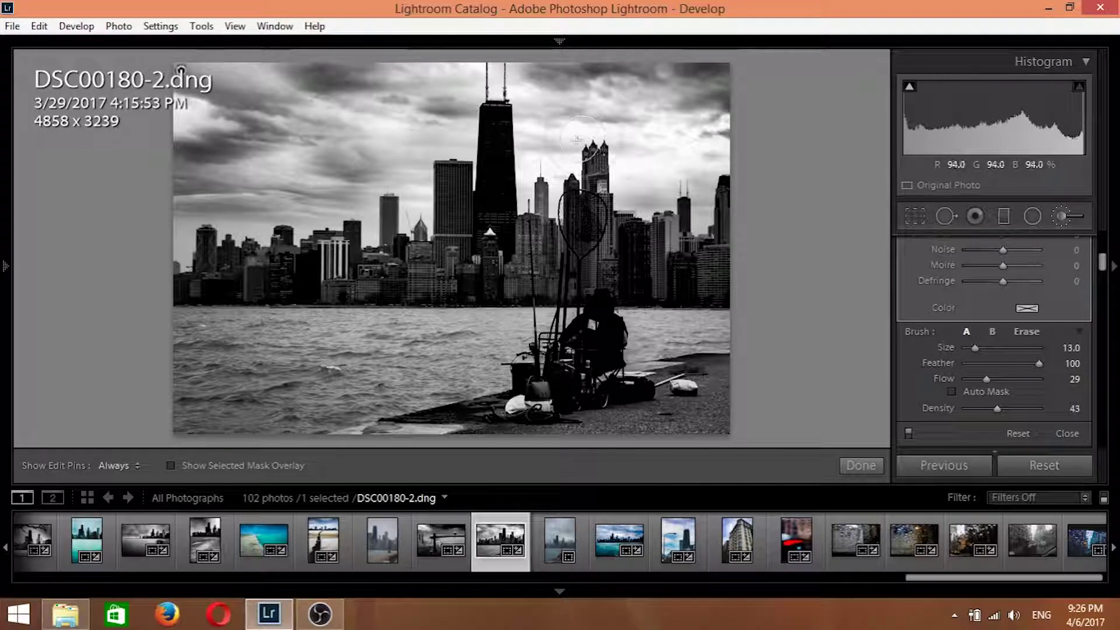
pyautogui.press('h')
pyautogui.press('h')
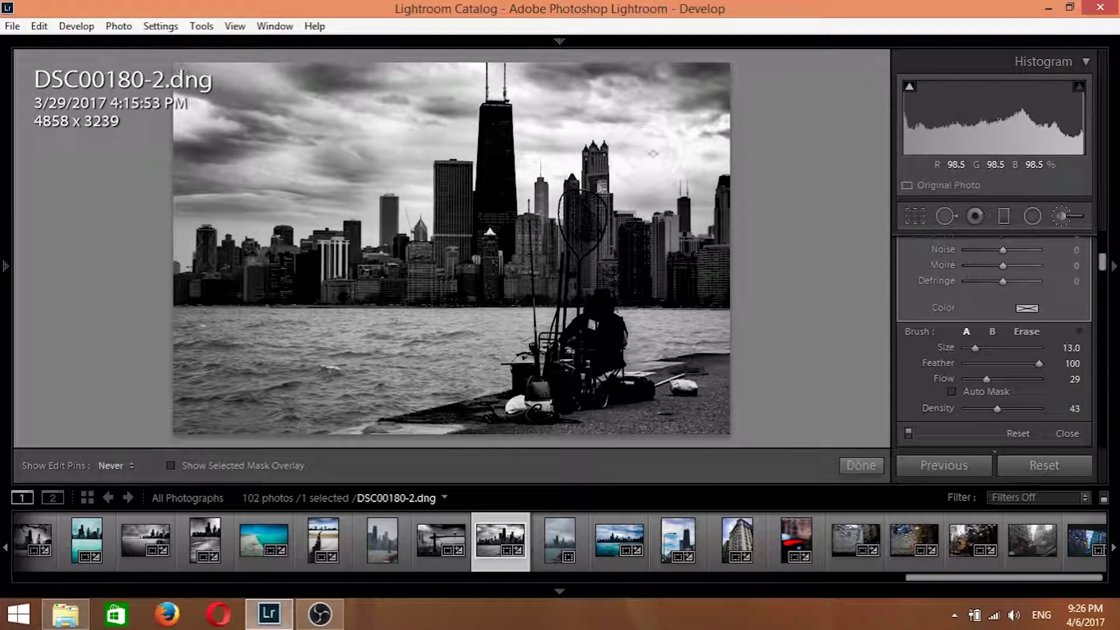
pyautogui.press('h')
pyautogui.press('h')
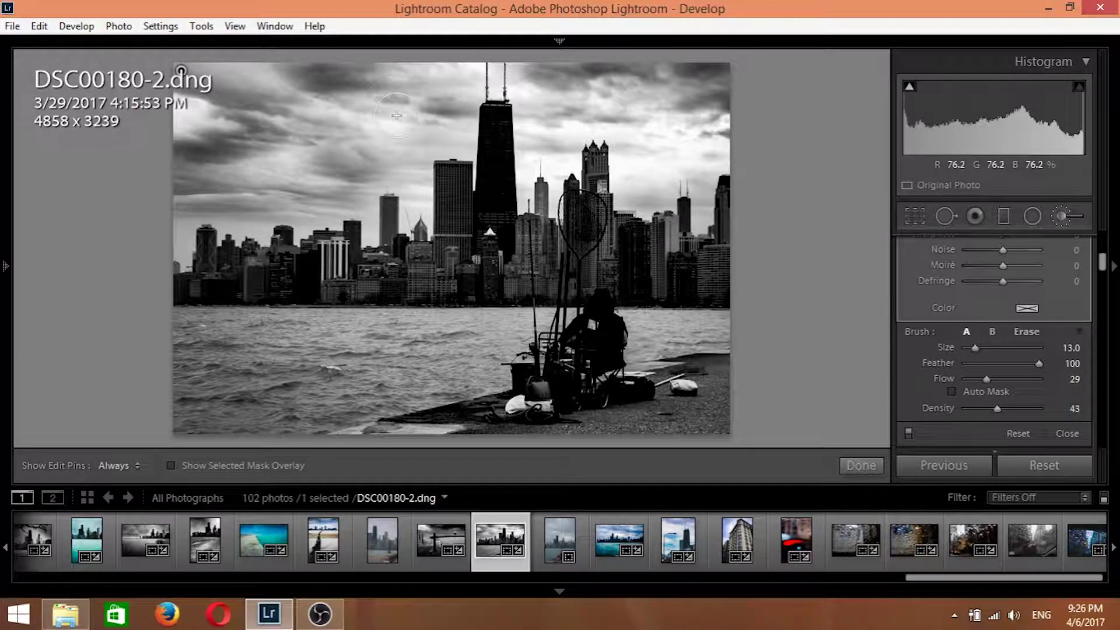
# - Set the sky brush adjustment's Exposure to -1.98, Contrast to 100 and Highlights to -36
pyautogui.scroll(5, 998, 316)
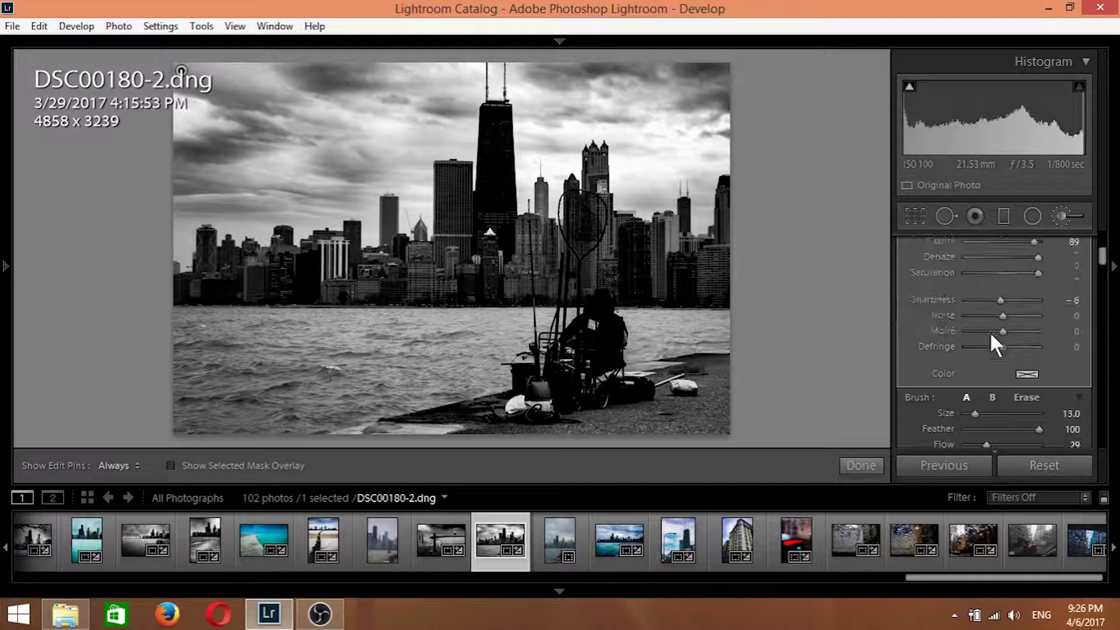
pyautogui.scroll(2, 990, 330)
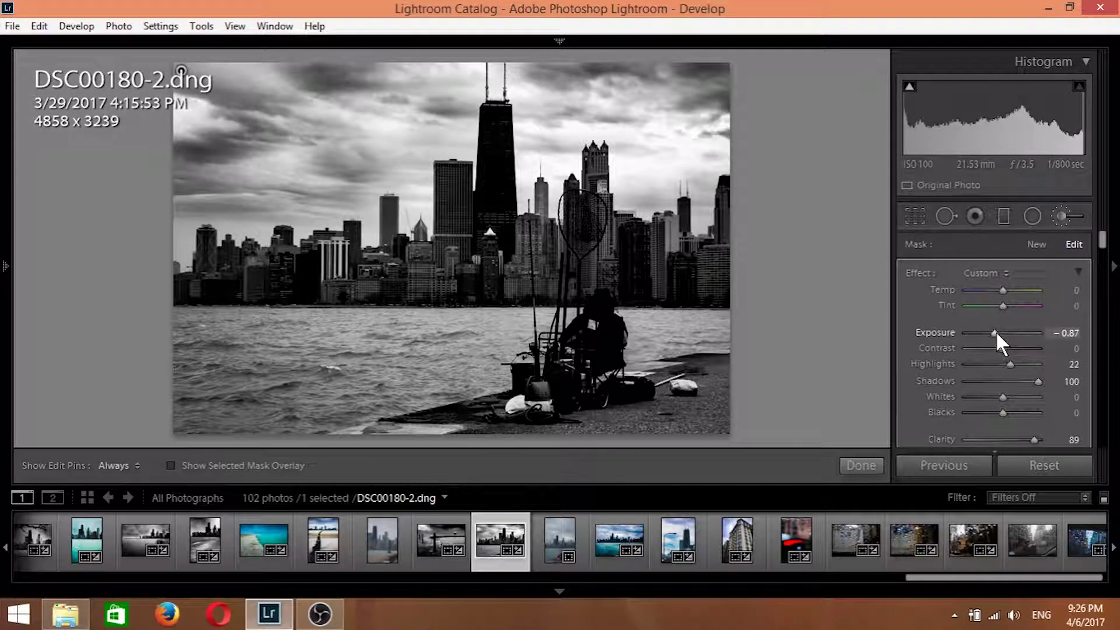
pyautogui.moveTo(988, 332)
pyautogui.mouseDown()
pyautogui.moveTo(954, 338)
pyautogui.moveTo(982, 332)
pyautogui.mouseUp()
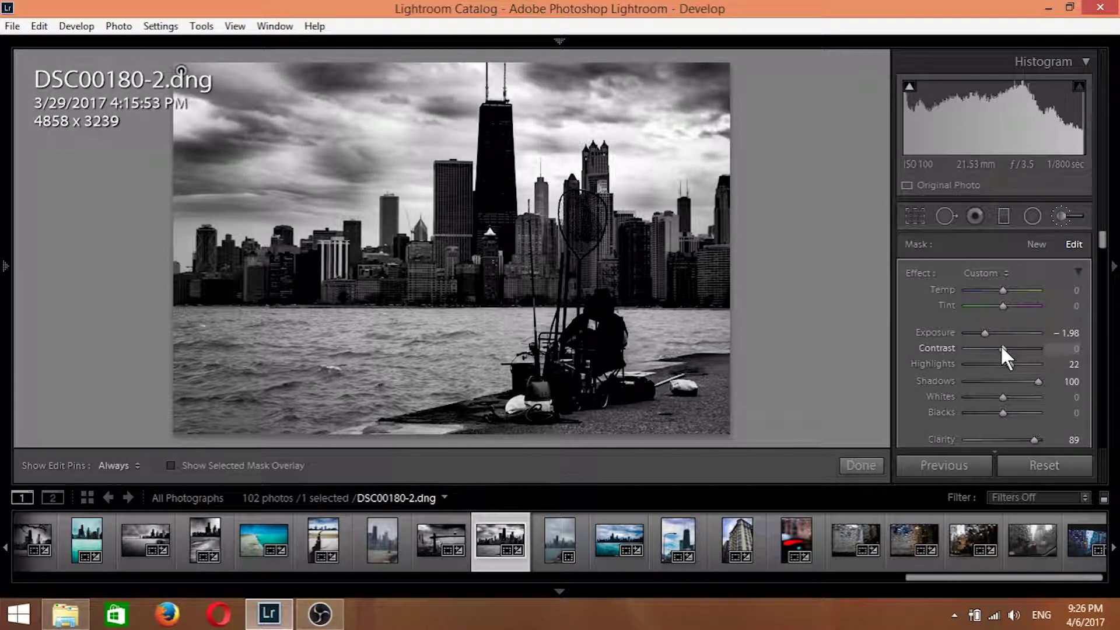
pyautogui.moveTo(1003, 347); pyautogui.dragTo(1057, 342)
pyautogui.moveTo(1010, 363); pyautogui.dragTo(980, 380)
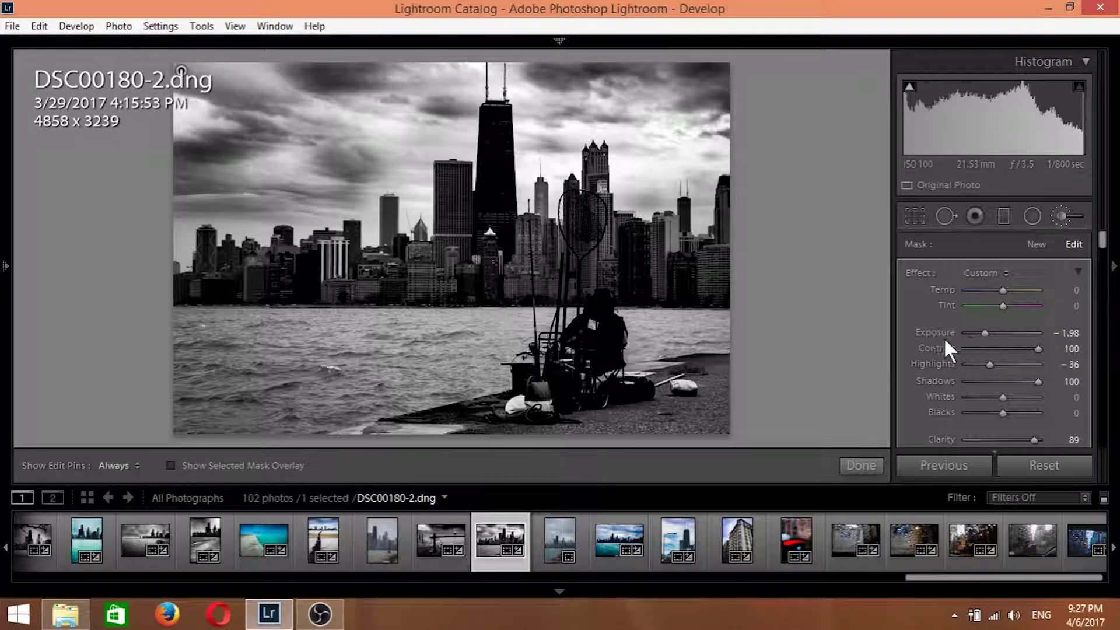
# - Create a new brush adjustment with Exposure 0.60 and paint it over the fisherman and his cart
pyautogui.click(1037, 242)
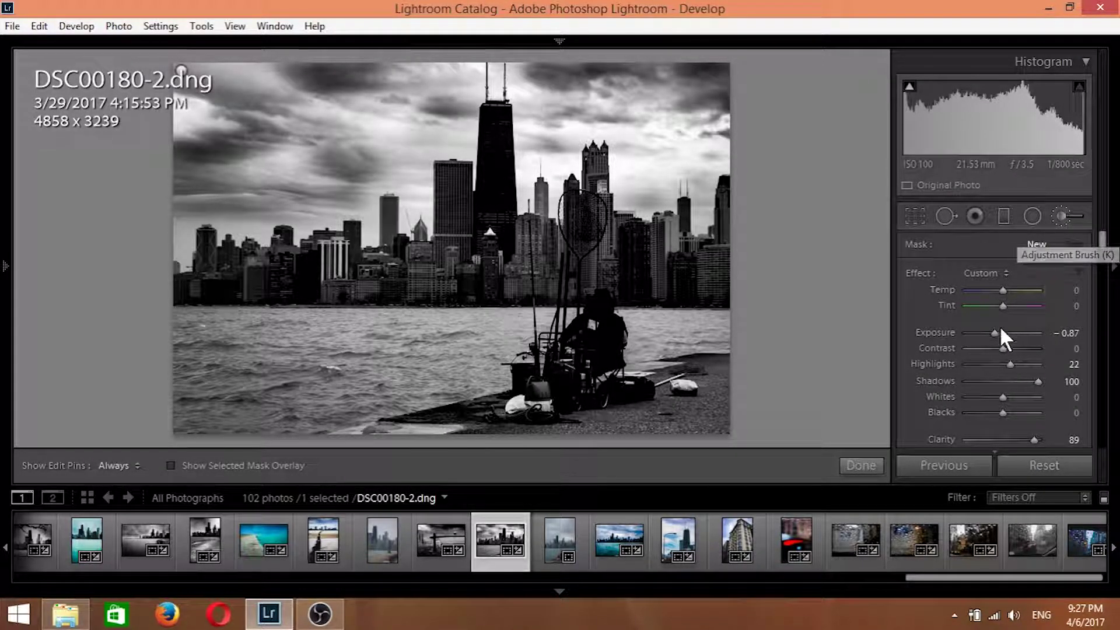
pyautogui.moveTo(993, 331); pyautogui.dragTo(1000, 328)
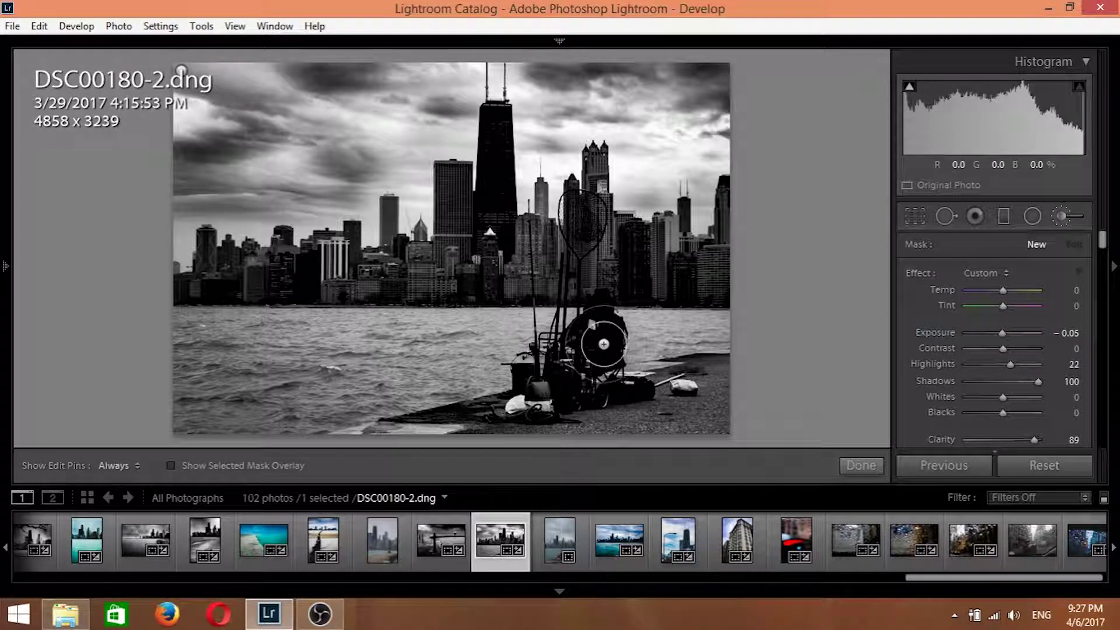
pyautogui.press('h')
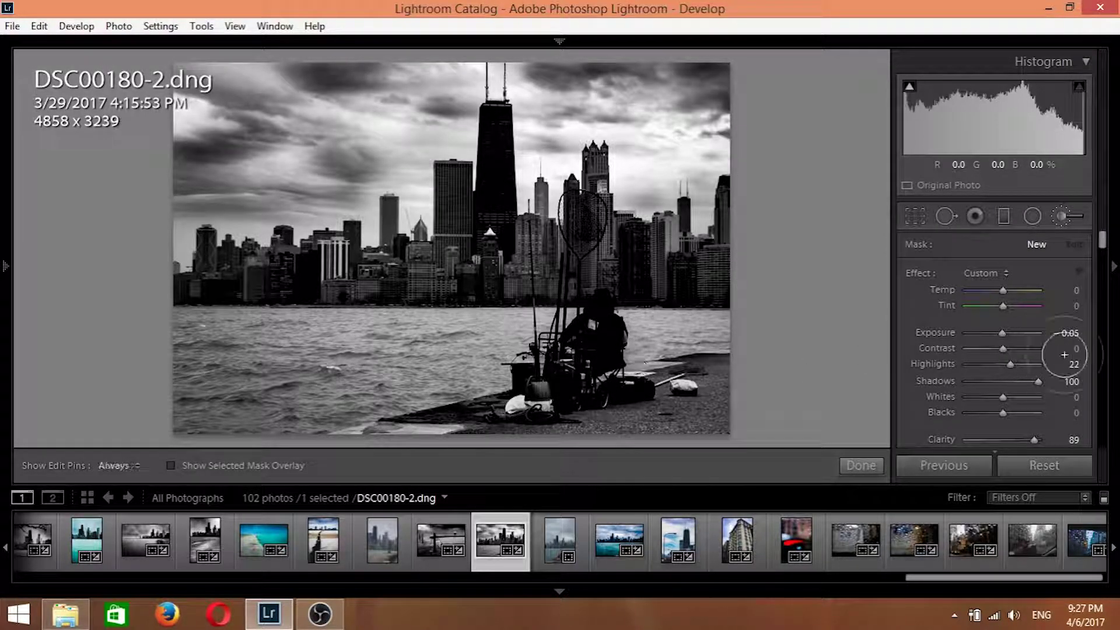
pyautogui.press('h')
pyautogui.doubleClick(1001, 331)
pyautogui.moveTo(1001, 331); pyautogui.dragTo(1006, 331)
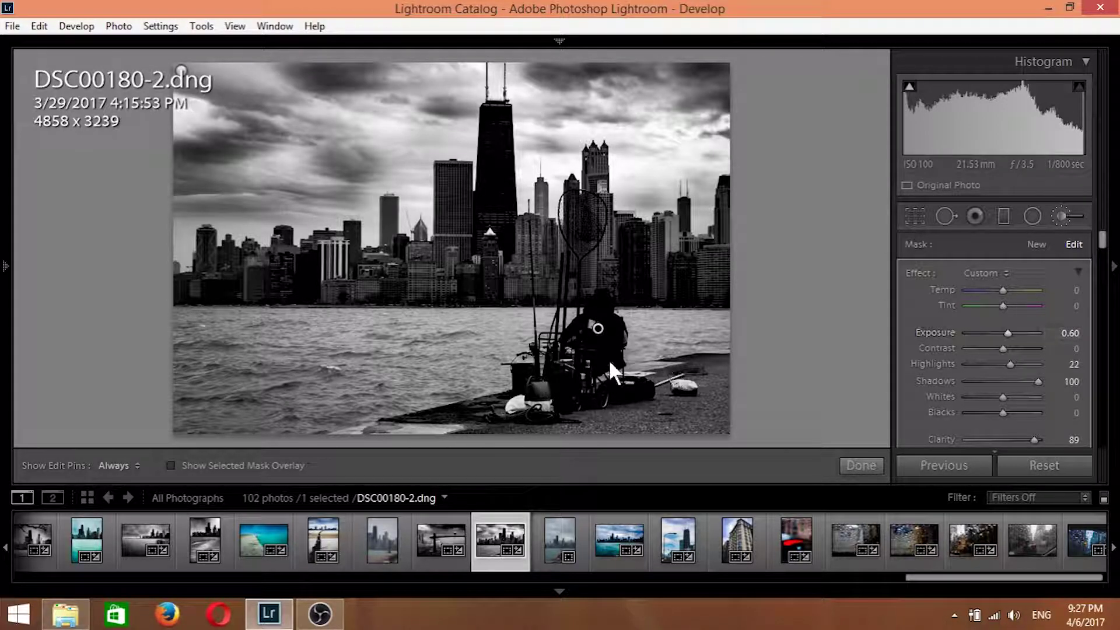
pyautogui.press('h')
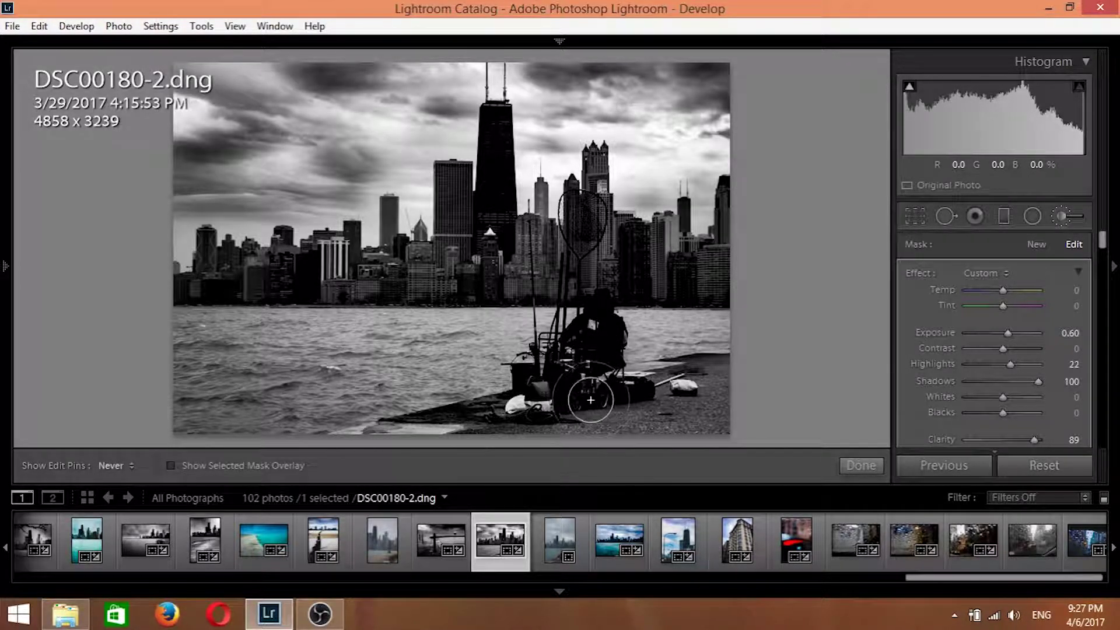
pyautogui.press('h')
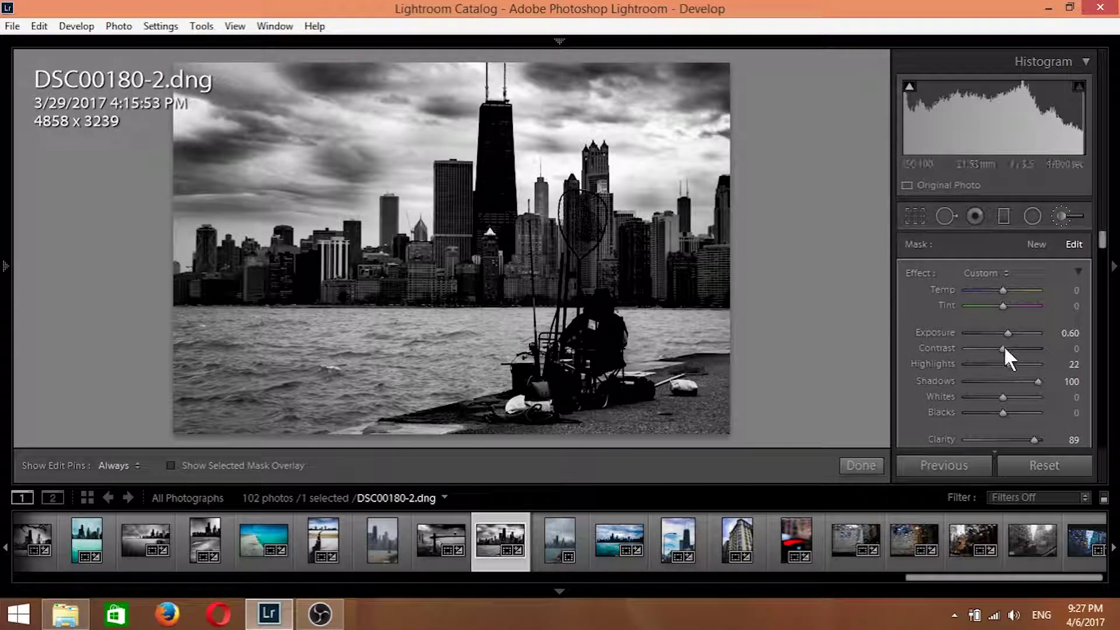
# - Raise the fisherman brush adjustment's Highlights to 100 and Exposure to 3.36, painting more strokes over him and his gear
pyautogui.moveTo(1009, 330); pyautogui.dragTo(1015, 337)
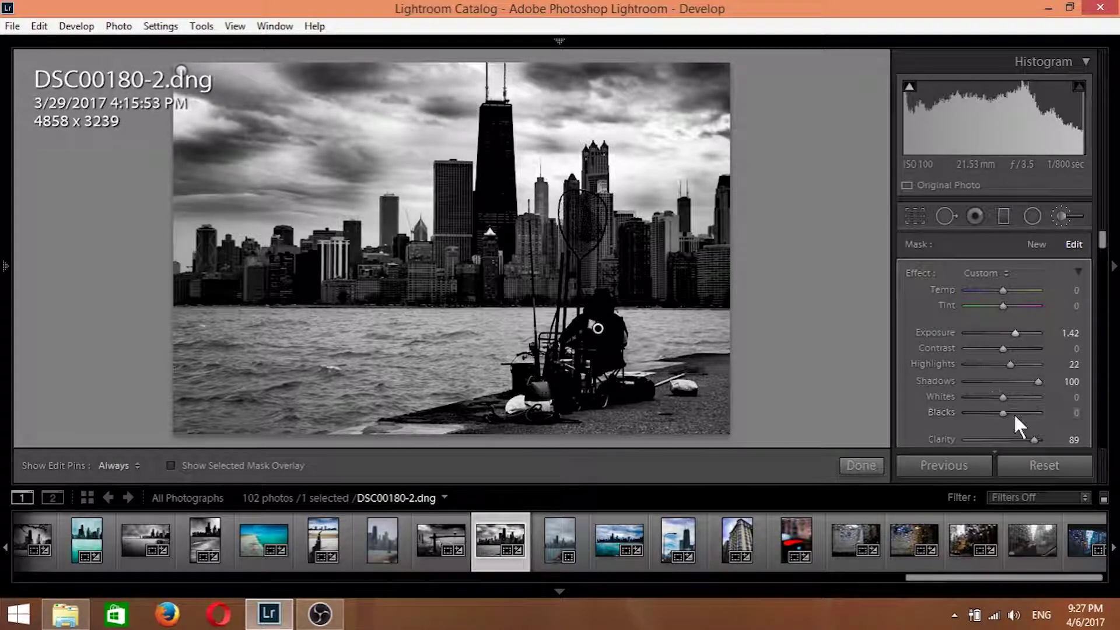
pyautogui.moveTo(1009, 363); pyautogui.dragTo(1038, 365)
pyautogui.press('h')
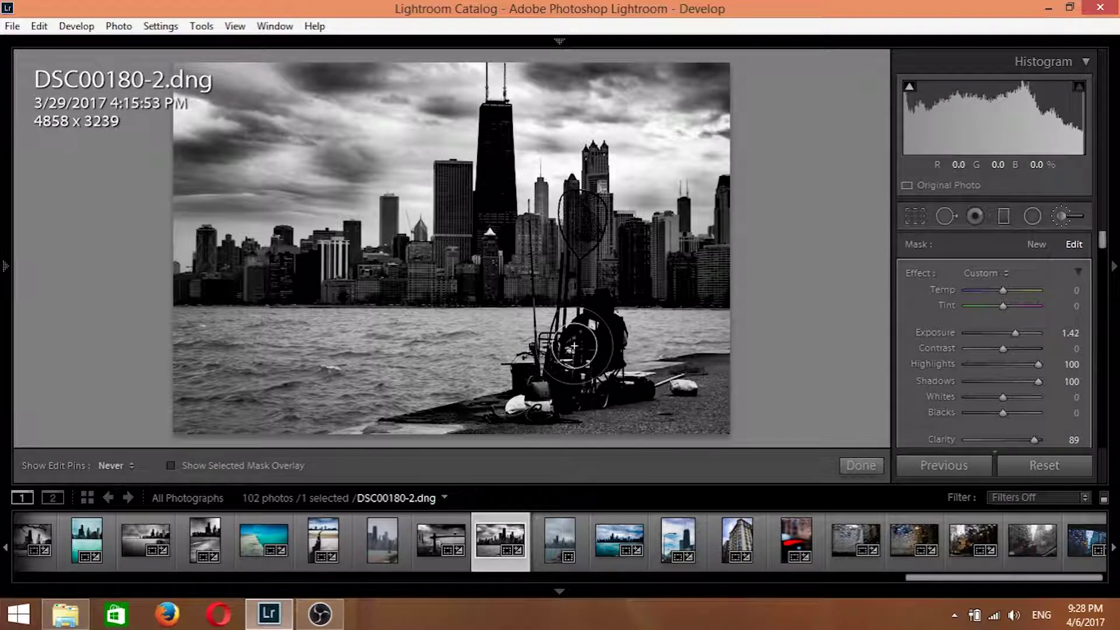
pyautogui.press('h')
pyautogui.moveTo(1015, 332); pyautogui.dragTo(1034, 334)
pyautogui.press('h')
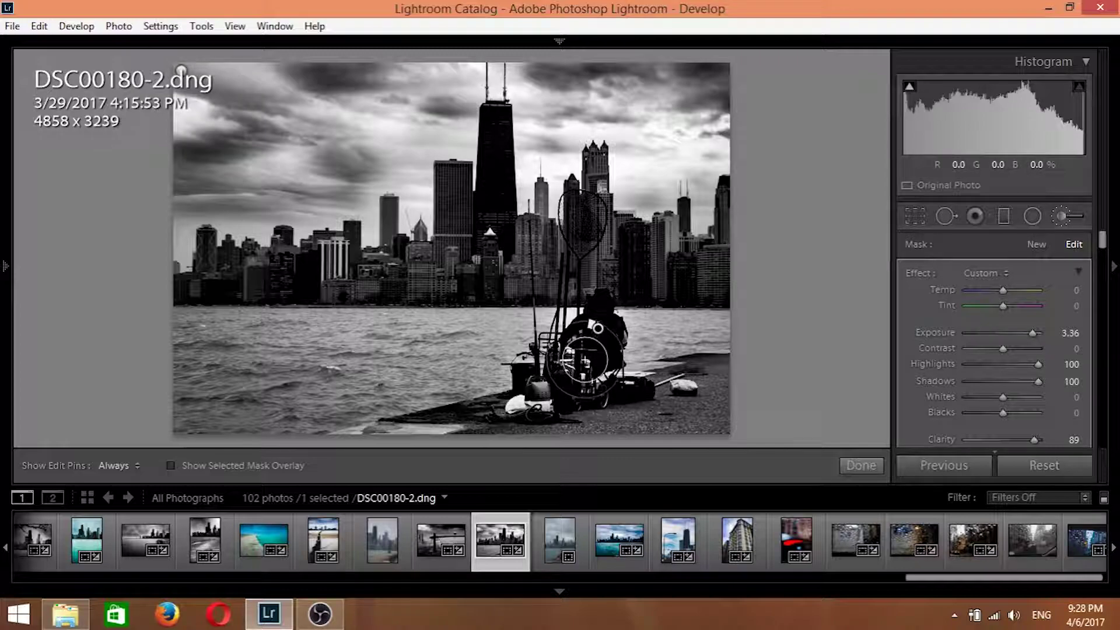
pyautogui.press('h')
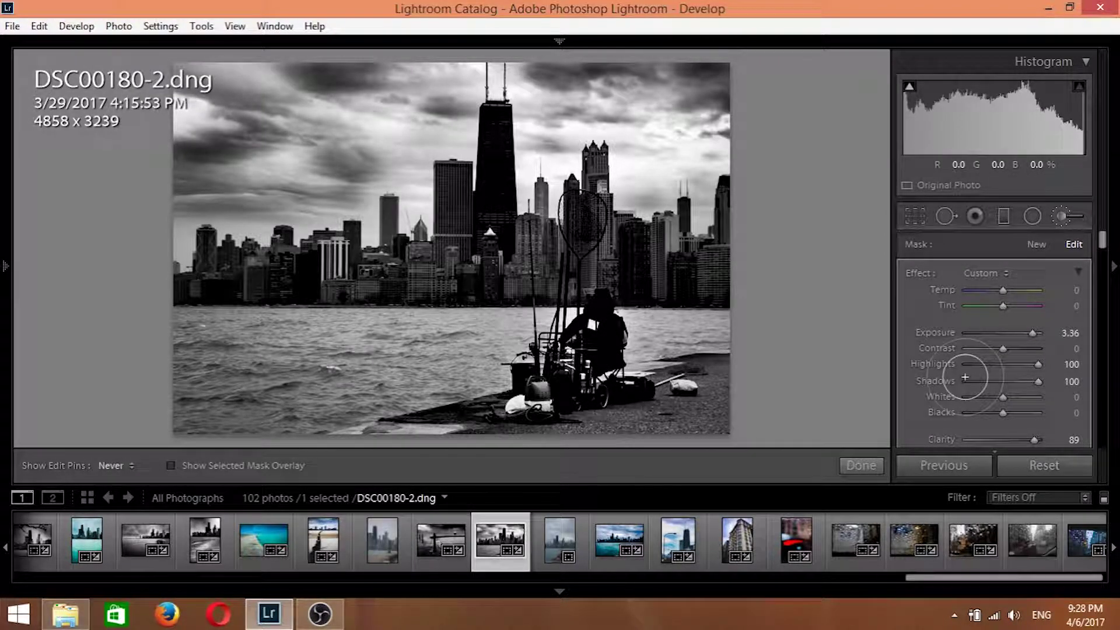
# - Set the brush Flow to 44 and paint further brightening strokes over the fisherman and his gear
pyautogui.scroll(-2, 965, 380)
pyautogui.scroll(-6, 965, 371)
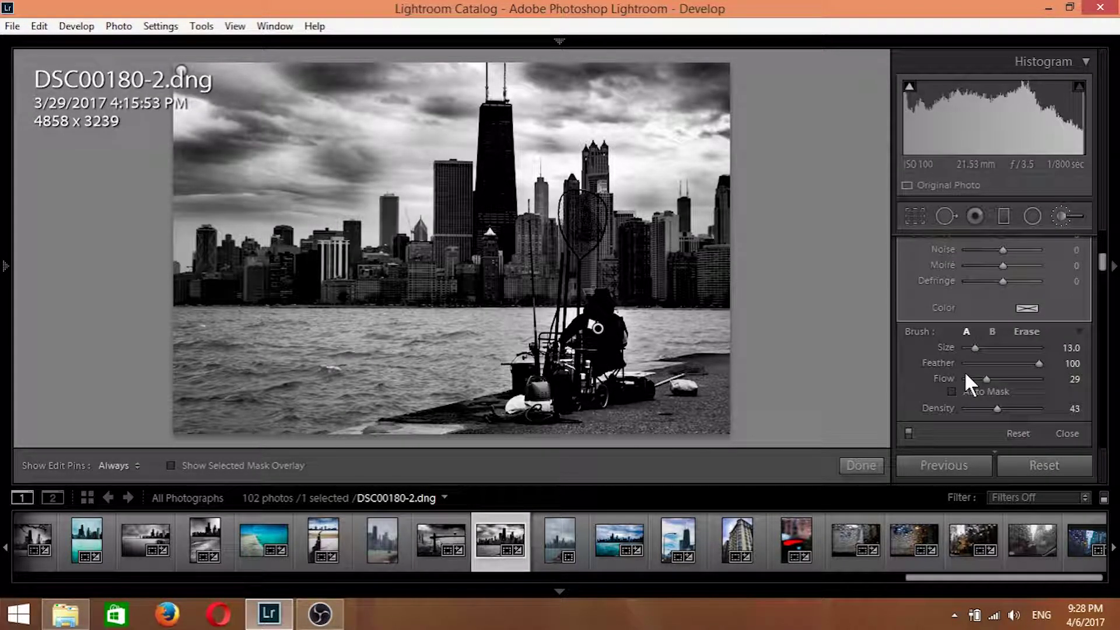
pyautogui.moveTo(991, 379); pyautogui.dragTo(1004, 380)
pyautogui.press('h')
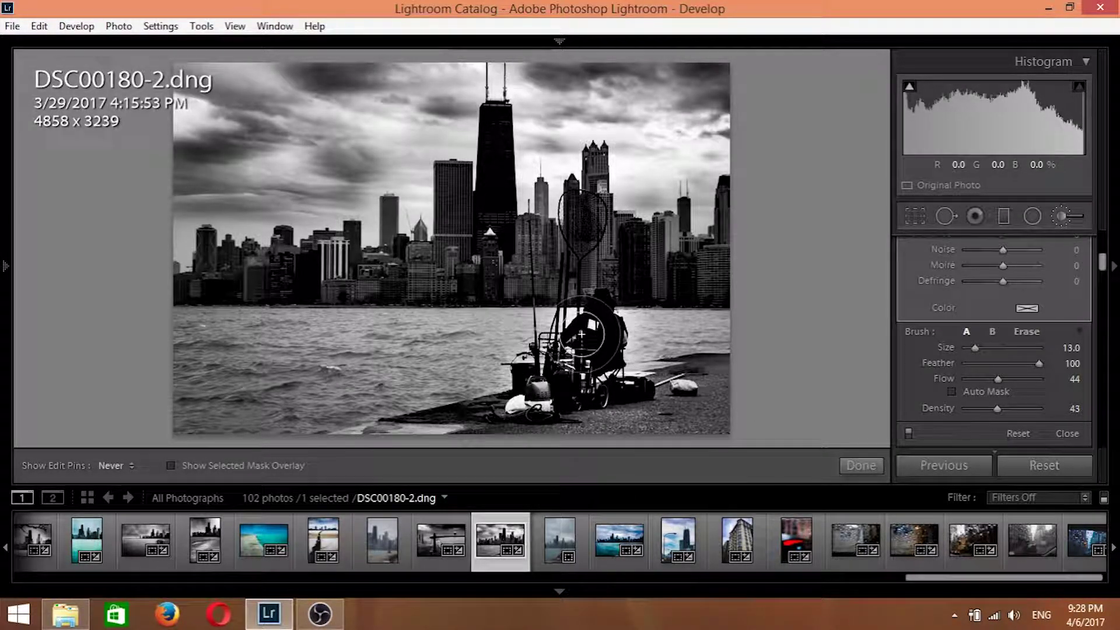
pyautogui.press('h')
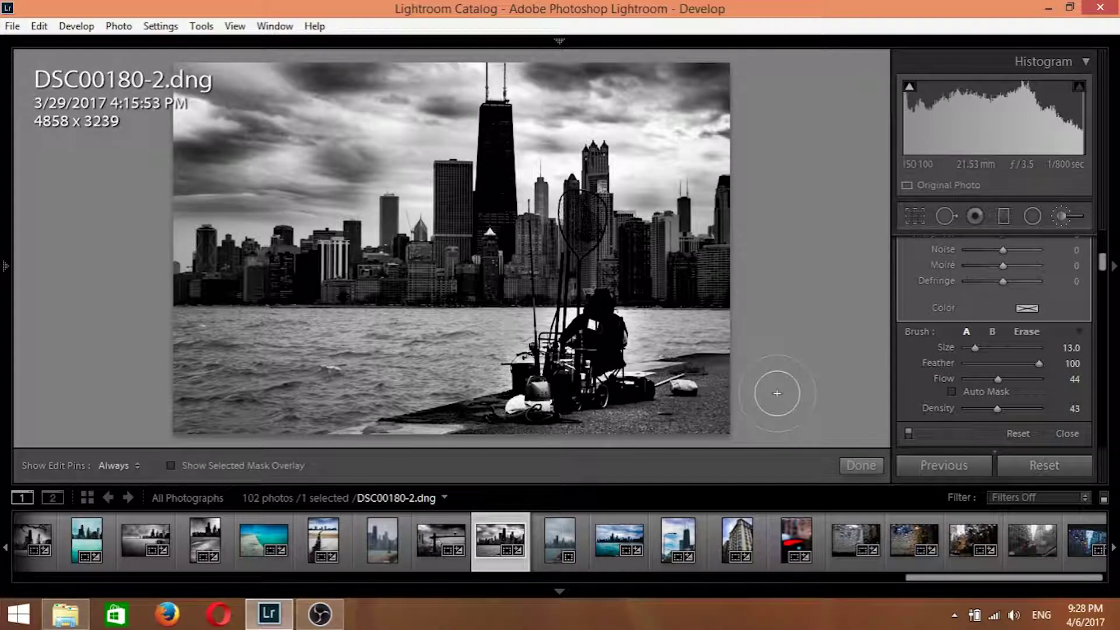
# - Compare the edit with the original side by side, and set the fisherman brush adjustment's Blacks to 6
pyautogui.press('y')
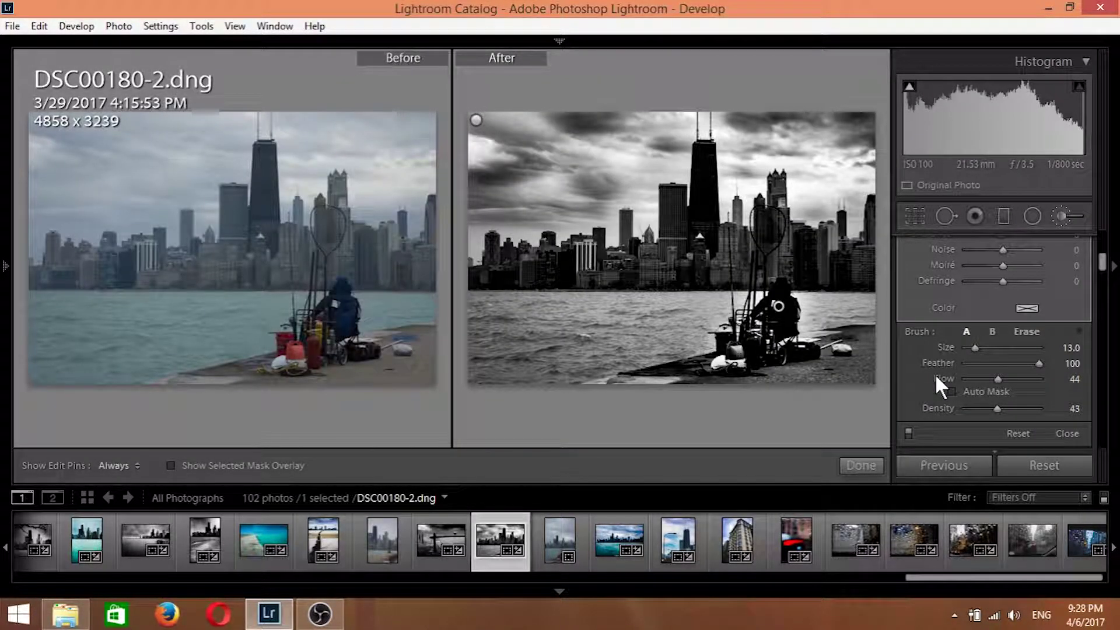
pyautogui.press('y')
pyautogui.press('h')
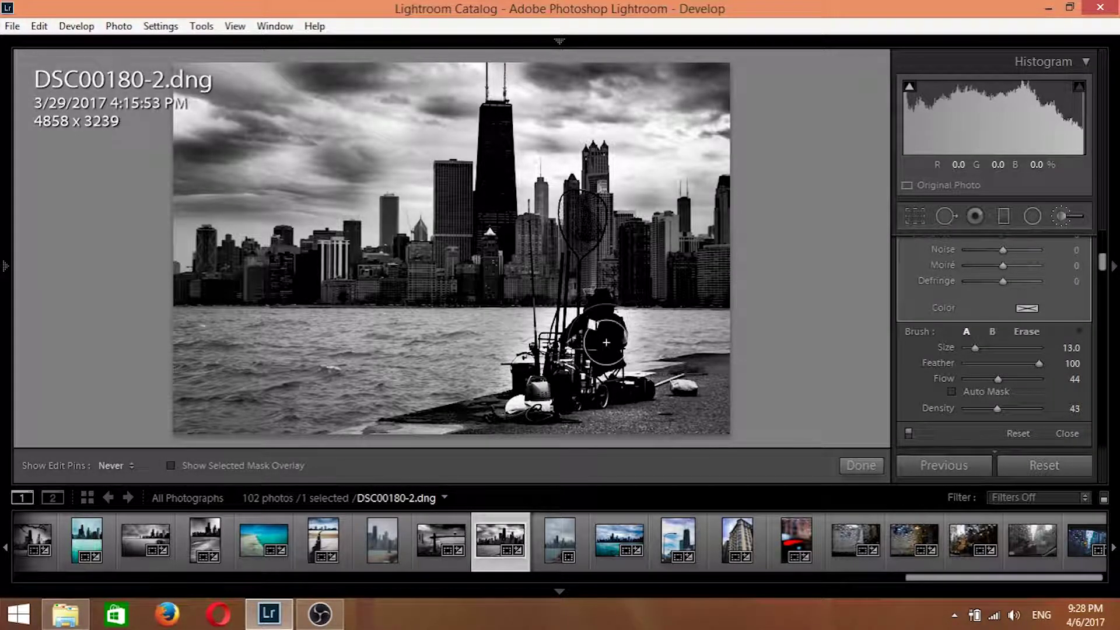
pyautogui.click(1067, 433)
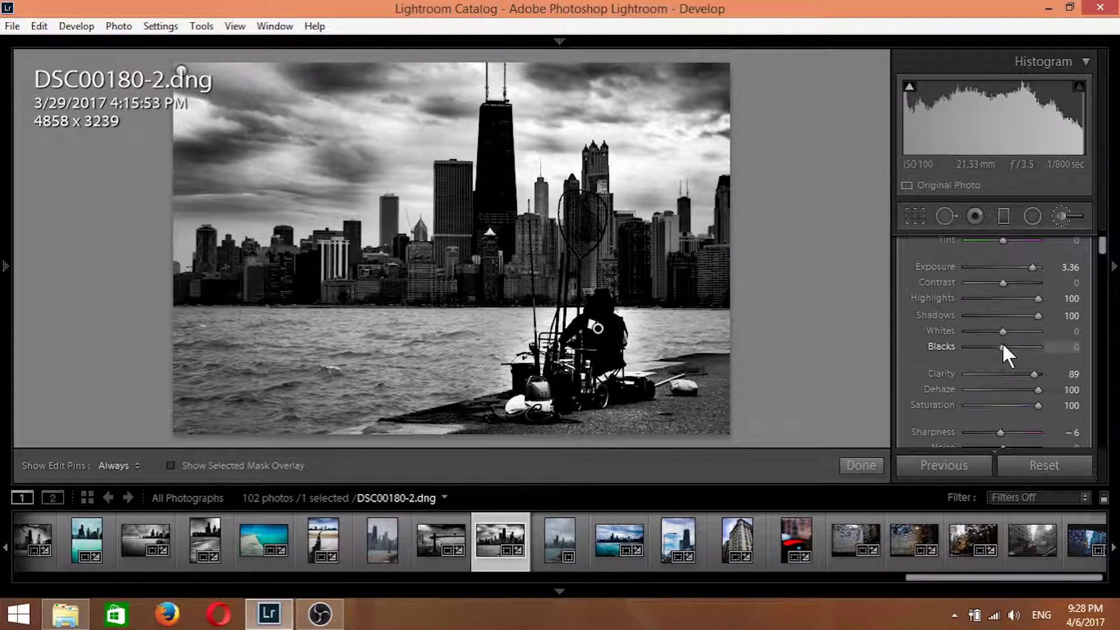
pyautogui.moveTo(1002, 345)
pyautogui.mouseDown()
pyautogui.moveTo(1031, 348)
pyautogui.moveTo(1004, 353)
pyautogui.mouseUp()
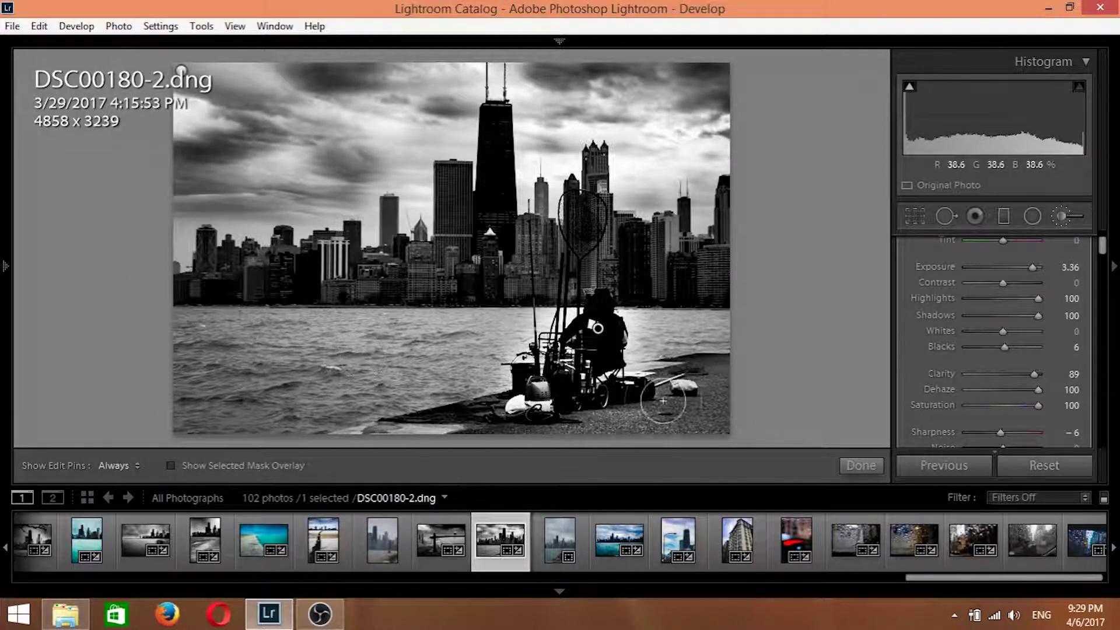
# - Create a new brush adjustment with Exposure 1.24 and paint it over the water beside the fisherman's cart
pyautogui.scroll(2, 1040, 364)
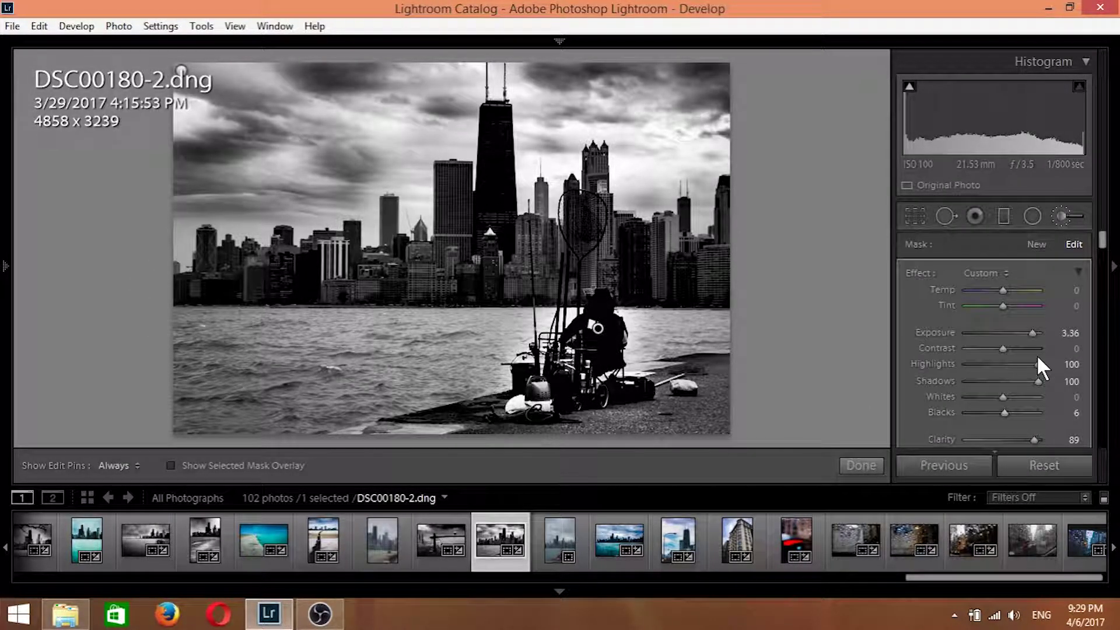
pyautogui.click(1035, 243)
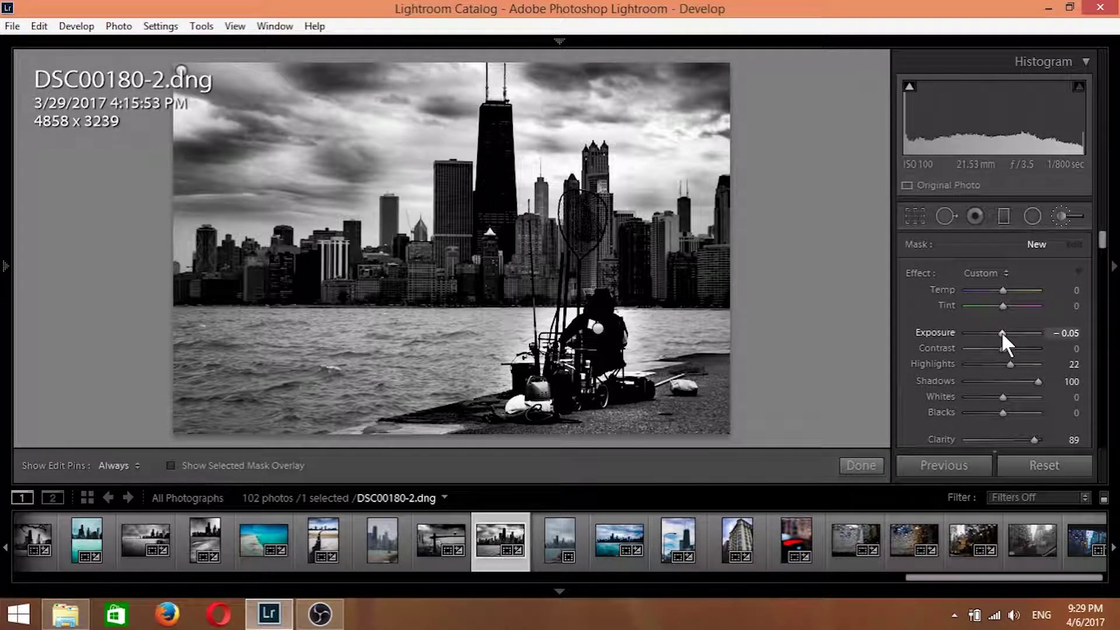
pyautogui.moveTo(1001, 332); pyautogui.dragTo(1013, 330)
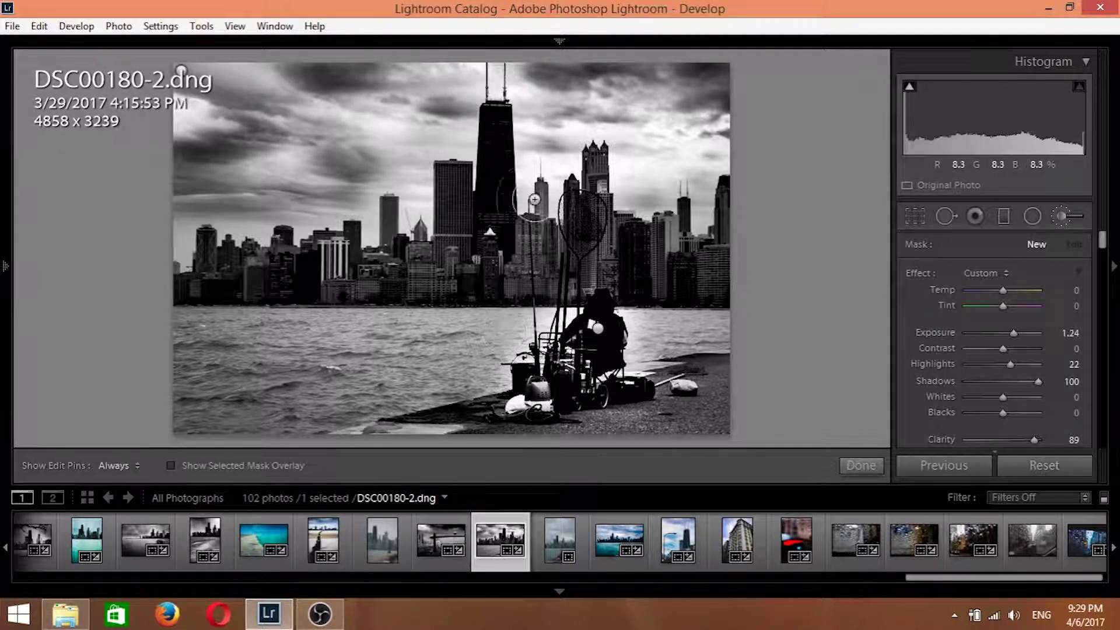
pyautogui.press('h')
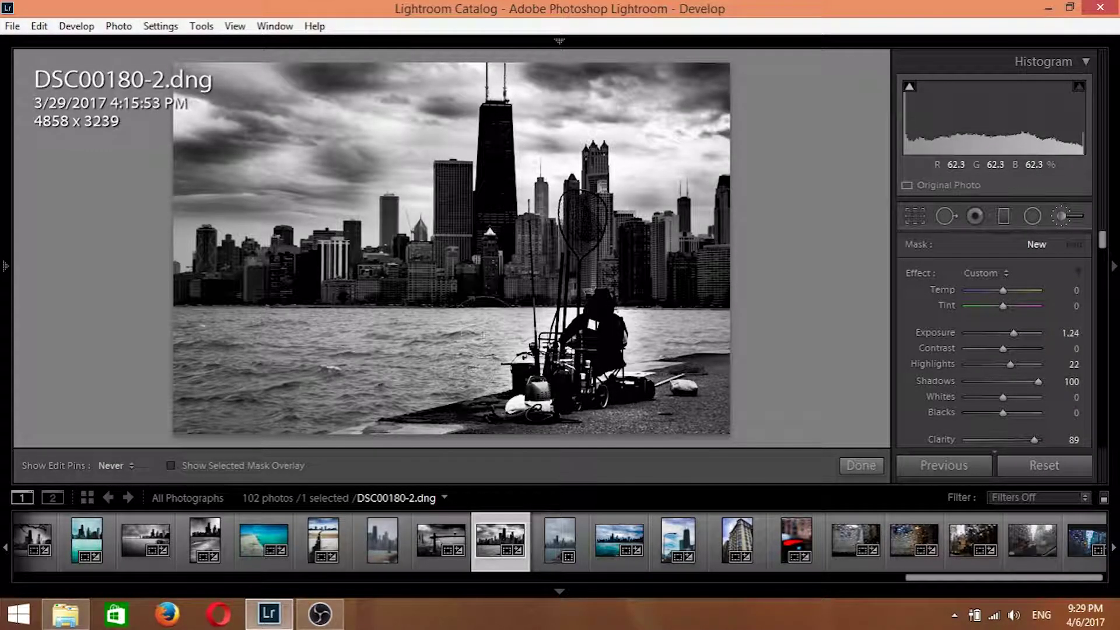
pyautogui.click(589, 331)
pyautogui.press('h')
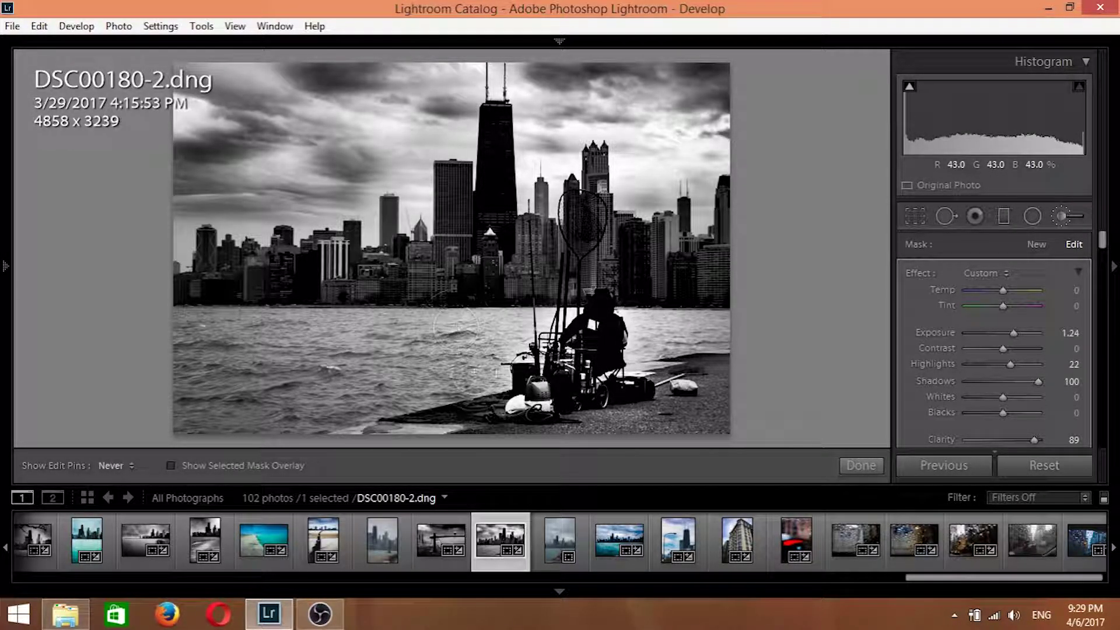
pyautogui.press('h')
# - Set the brush Flow to 51 and paint further brightening strokes over the water near the fisherman
pyautogui.scroll(-3, 992, 380)
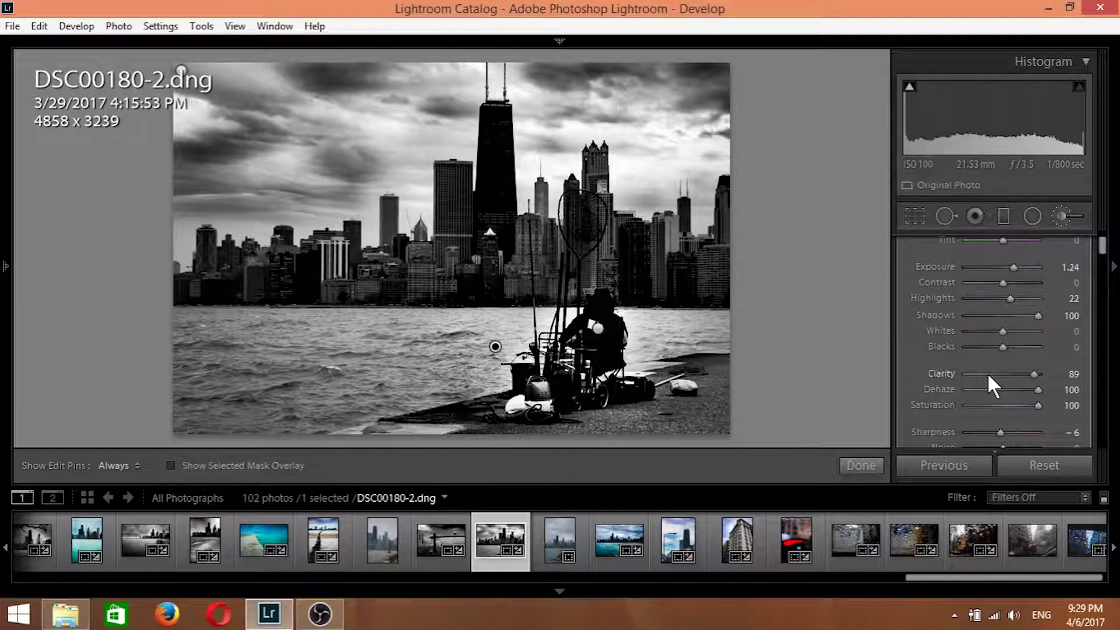
pyautogui.scroll(-2, 994, 382)
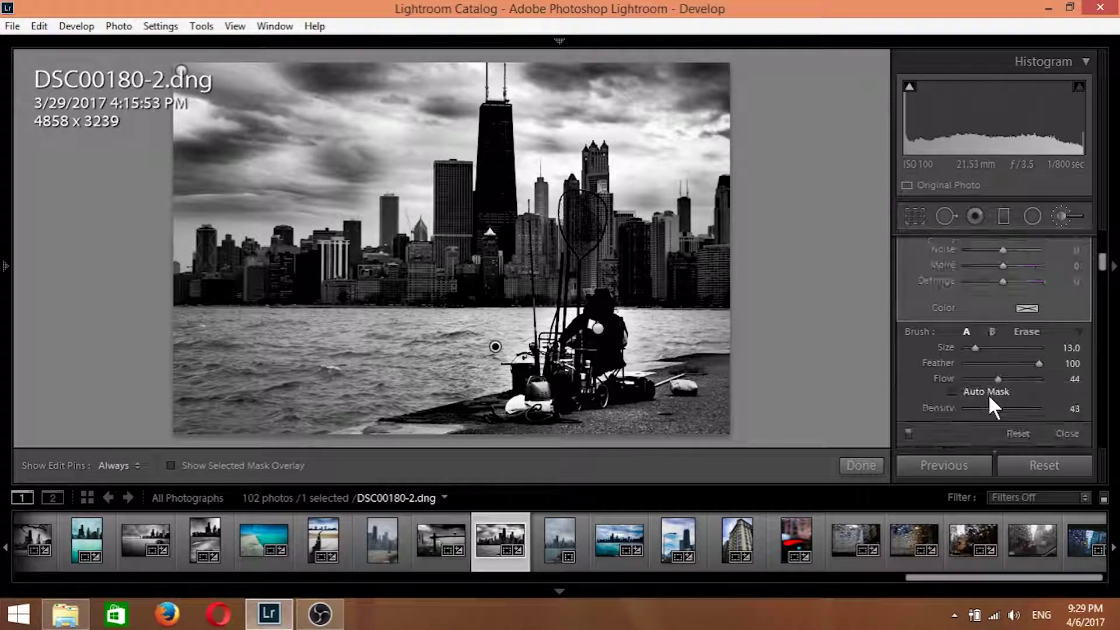
pyautogui.moveTo(999, 378); pyautogui.dragTo(1001, 379)
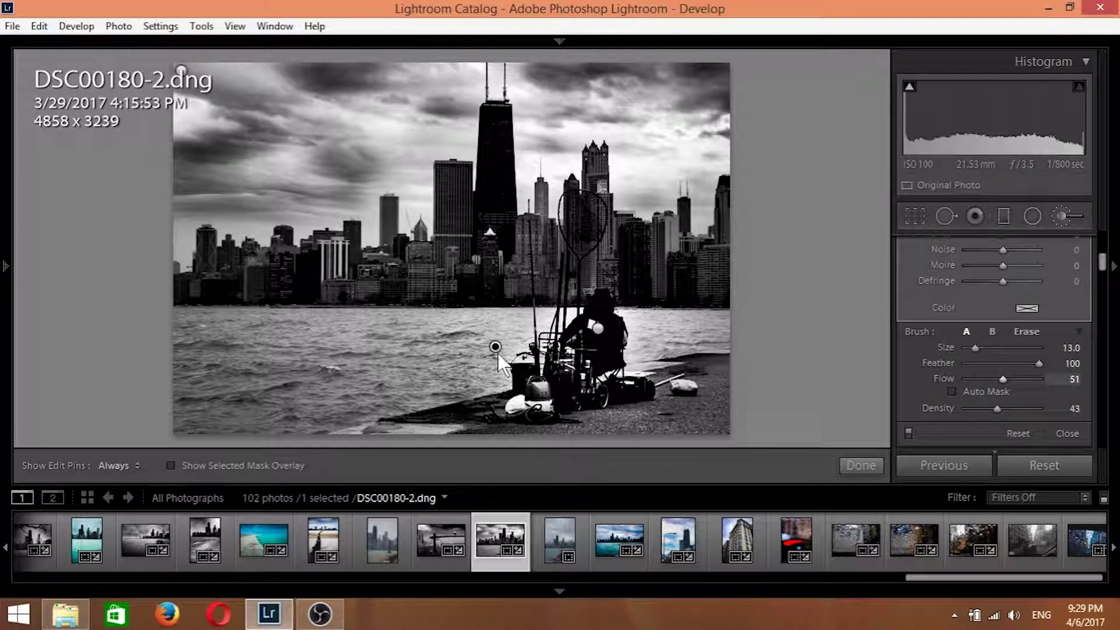
pyautogui.press('h')
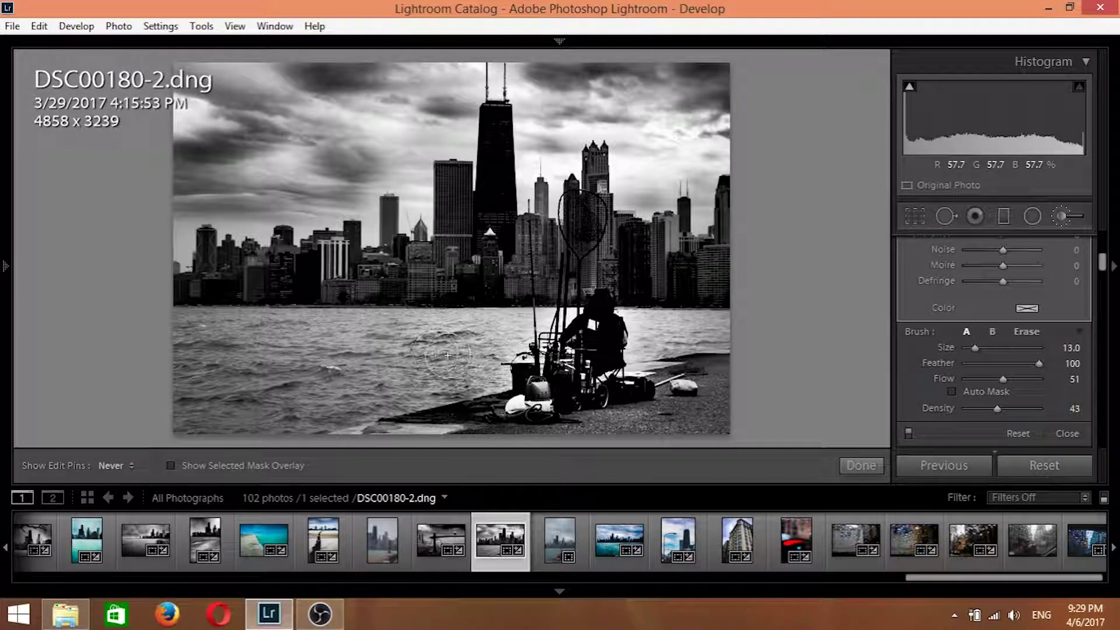
pyautogui.press('h')
# - Start a new brush adjustment with Exposure -0.87
pyautogui.scroll(2, 991, 321)
pyautogui.scroll(5, 989, 316)
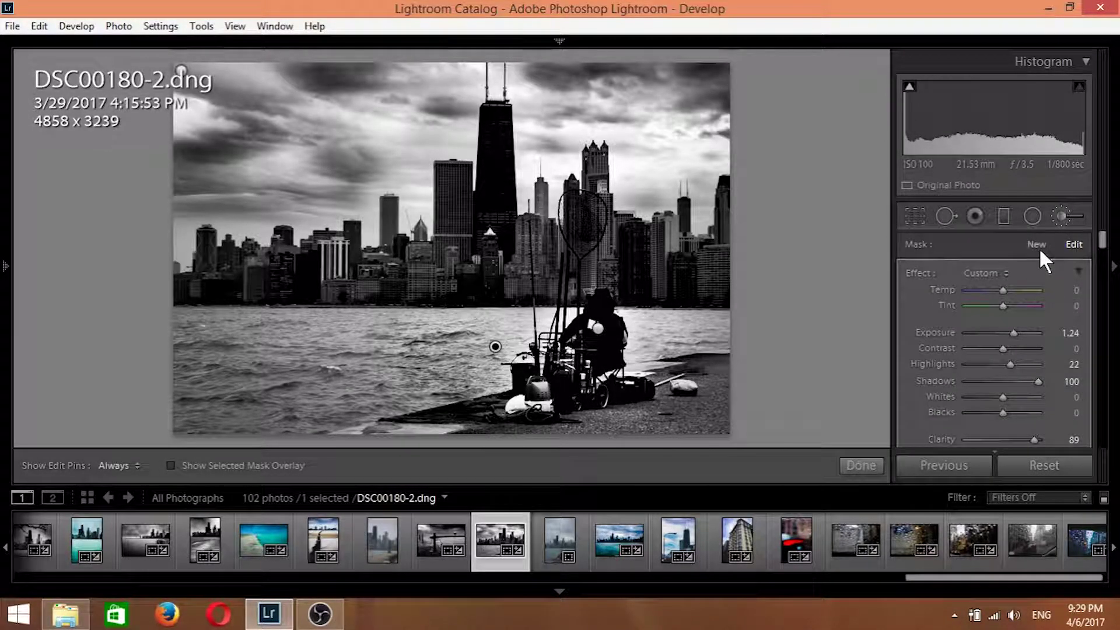
pyautogui.click(1037, 245)
pyautogui.moveTo(1031, 334); pyautogui.dragTo(995, 335)
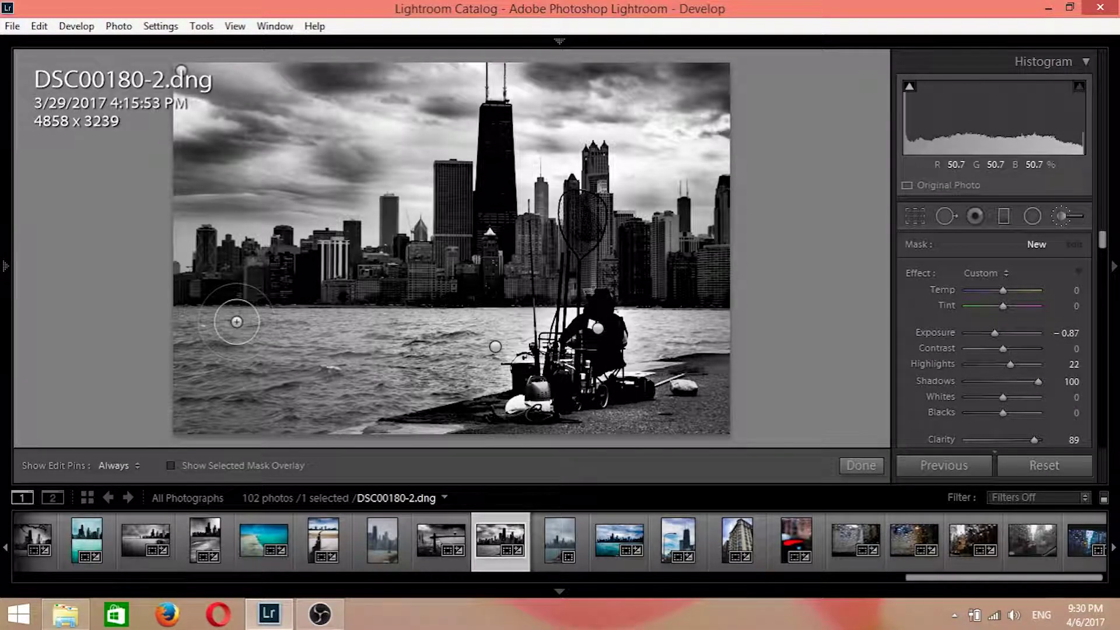
pyautogui.click(207, 339)
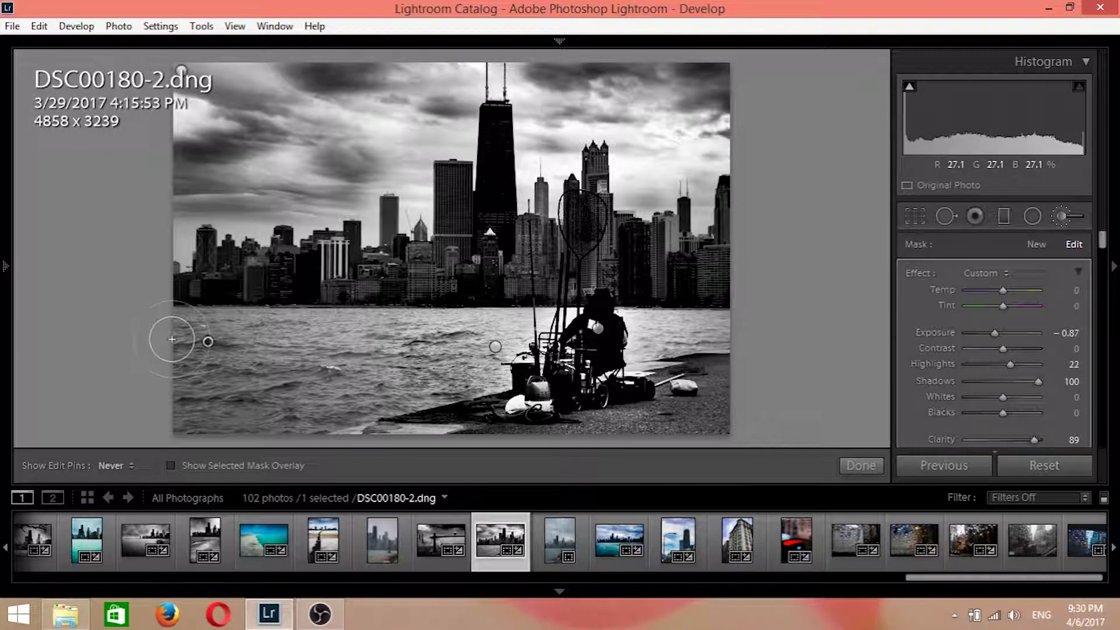
pyautogui.hotkey('ctrl', 'z')
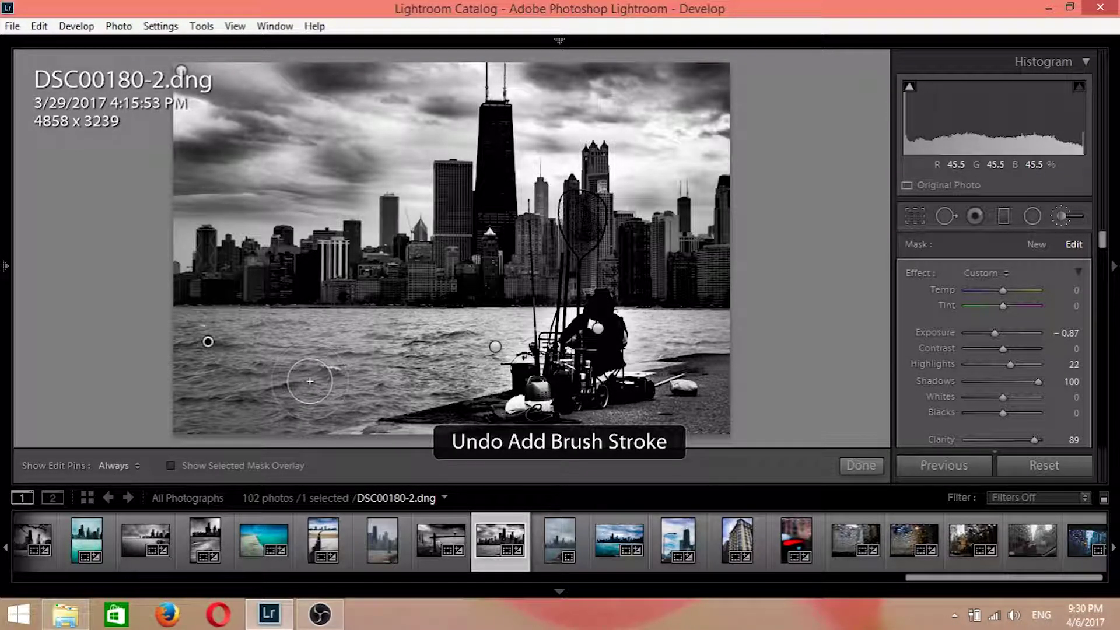
pyautogui.hotkey('ctrl', 'z')
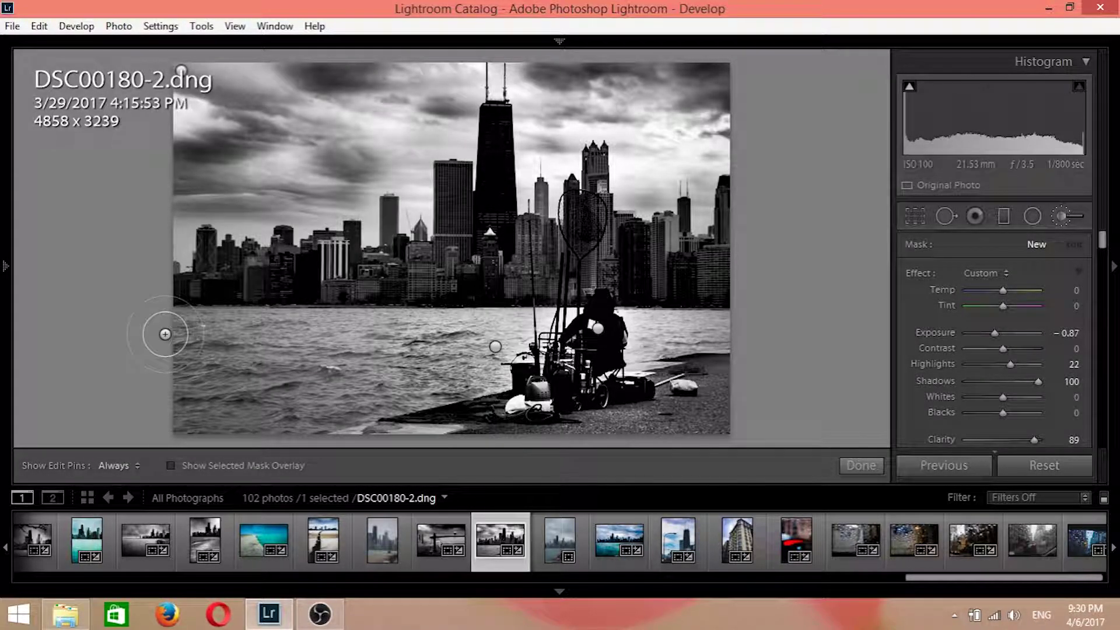
# - Darken the water on the photo's left side with brush strokes, continuing at Flow 33, and compare the edit with the original
pyautogui.press('h')
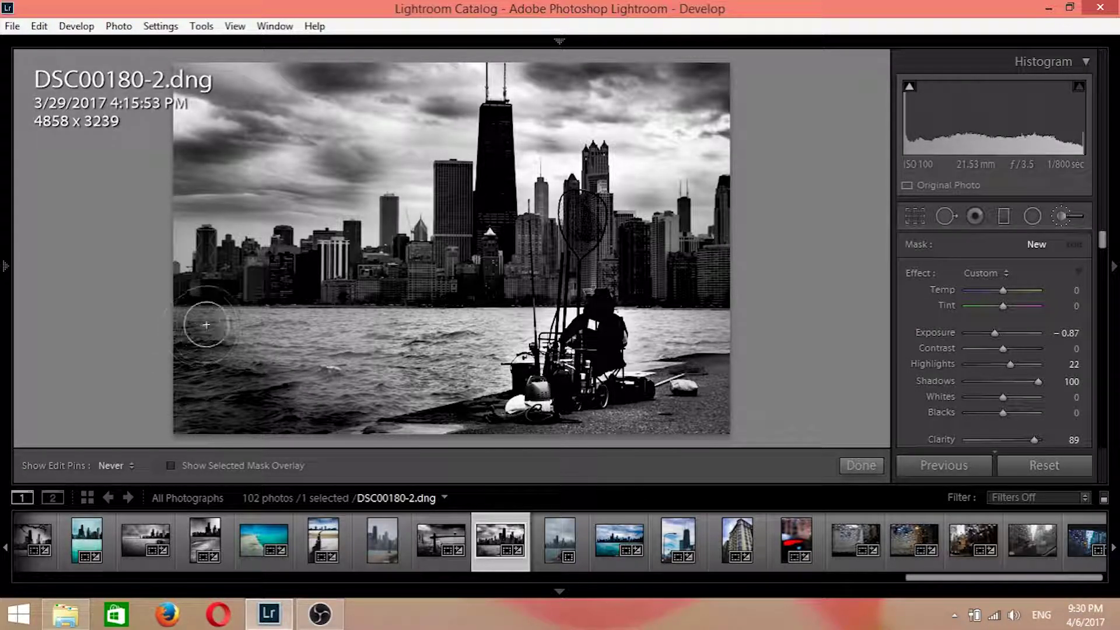
pyautogui.scroll(-5, 961, 380)
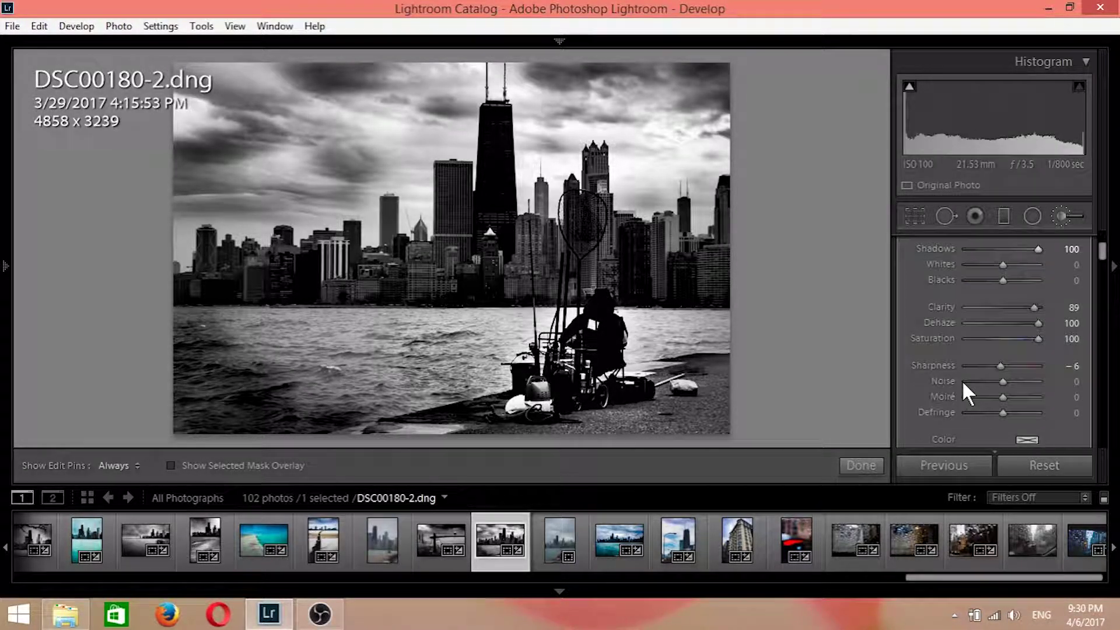
pyautogui.scroll(-2, 961, 380)
pyautogui.moveTo(1001, 380); pyautogui.dragTo(989, 379)
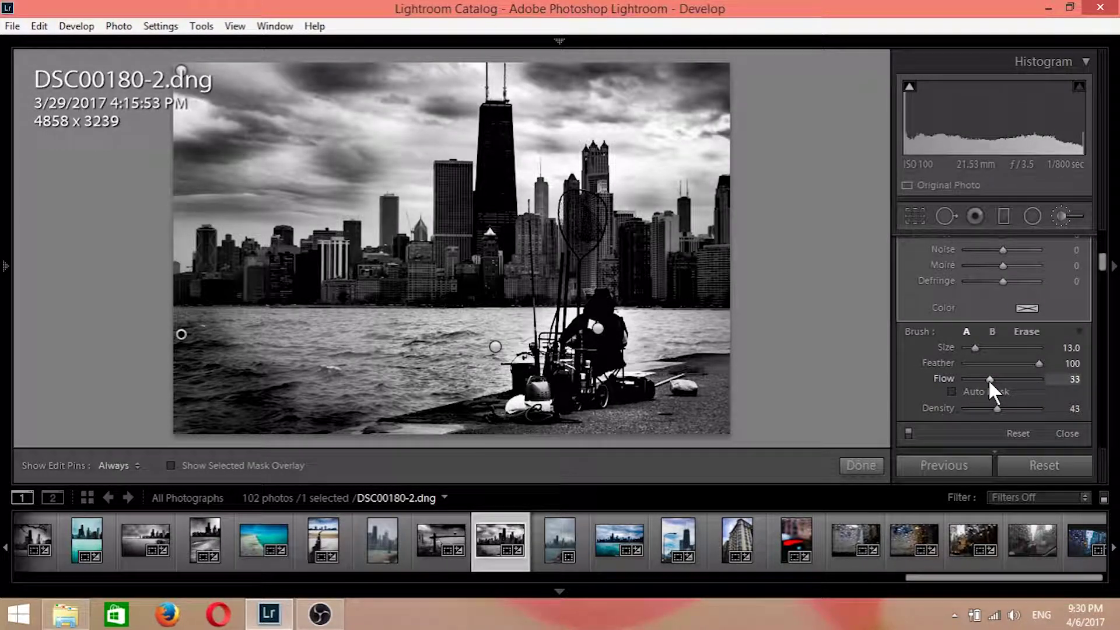
pyautogui.press('h')
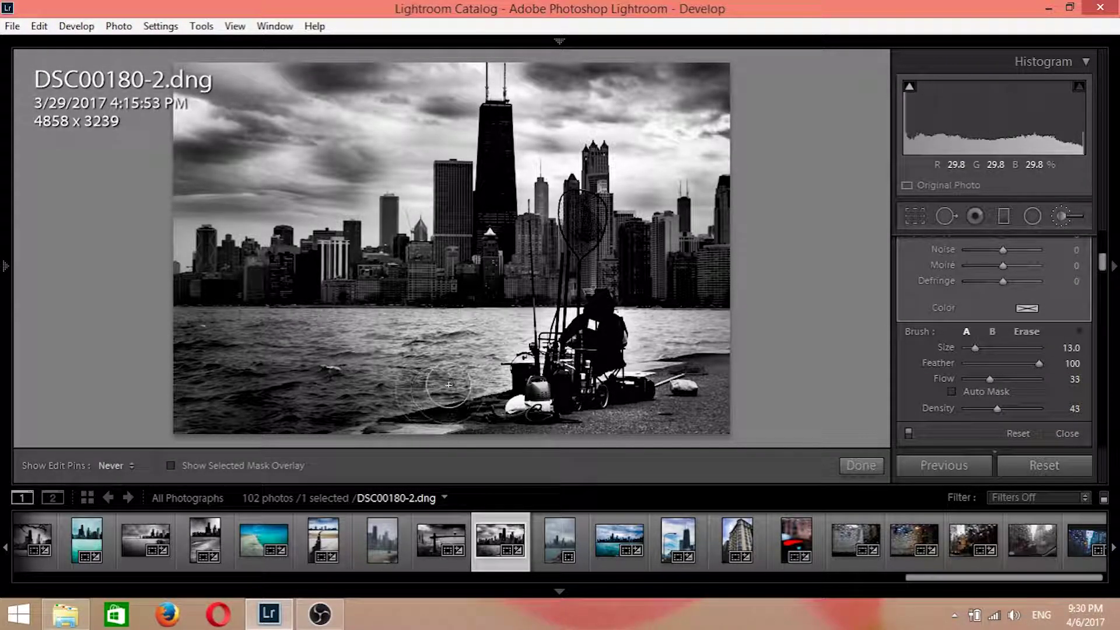
pyautogui.press('h')
pyautogui.press('h')
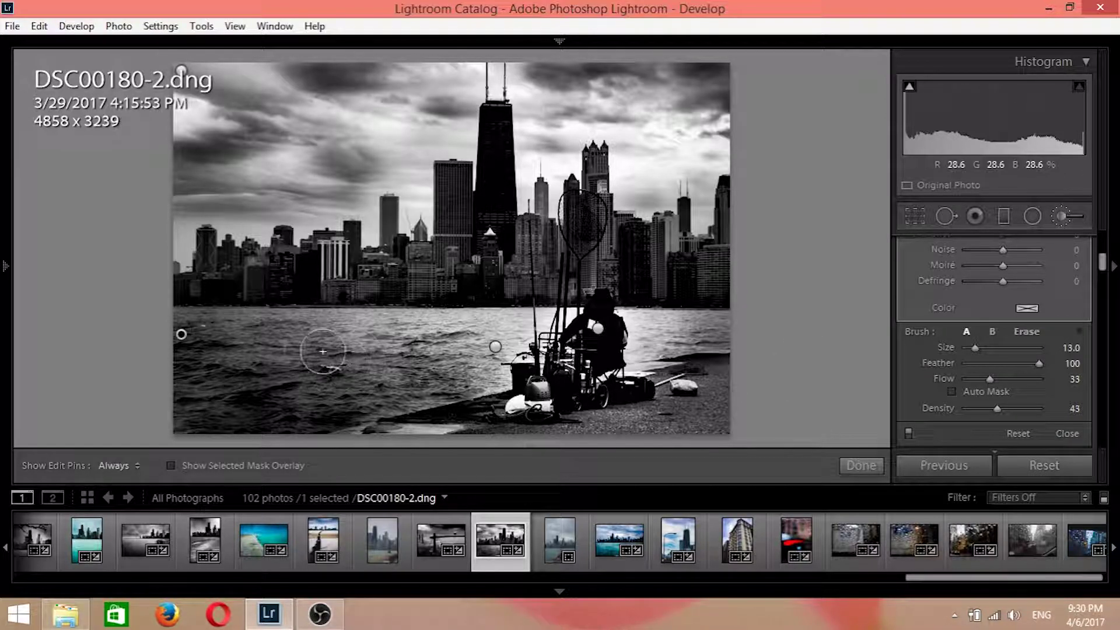
pyautogui.press('y')
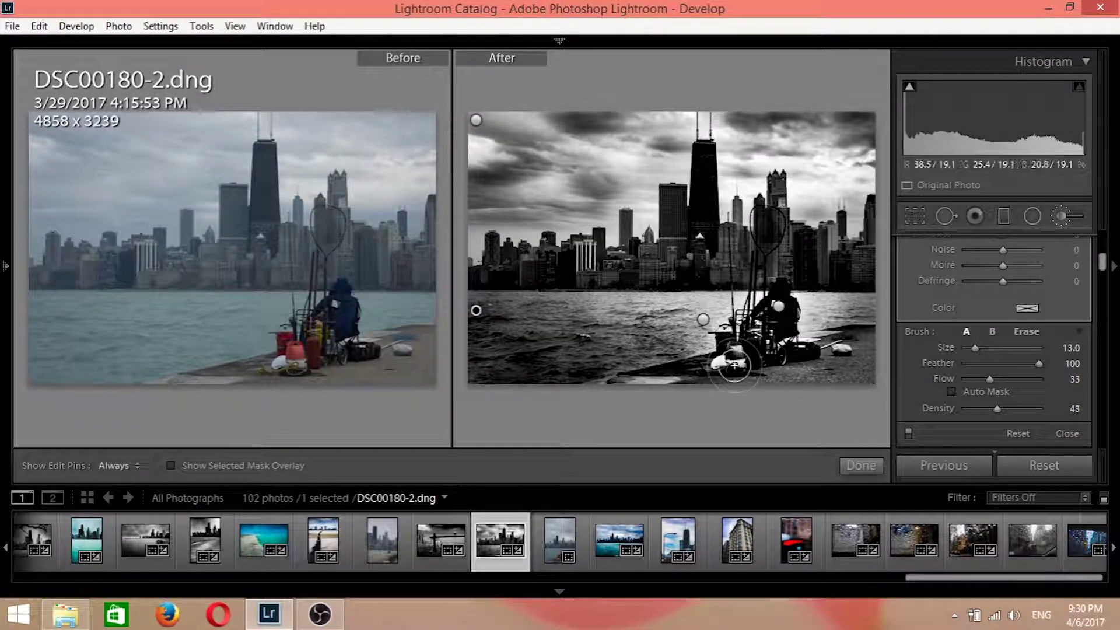
pyautogui.press('y')
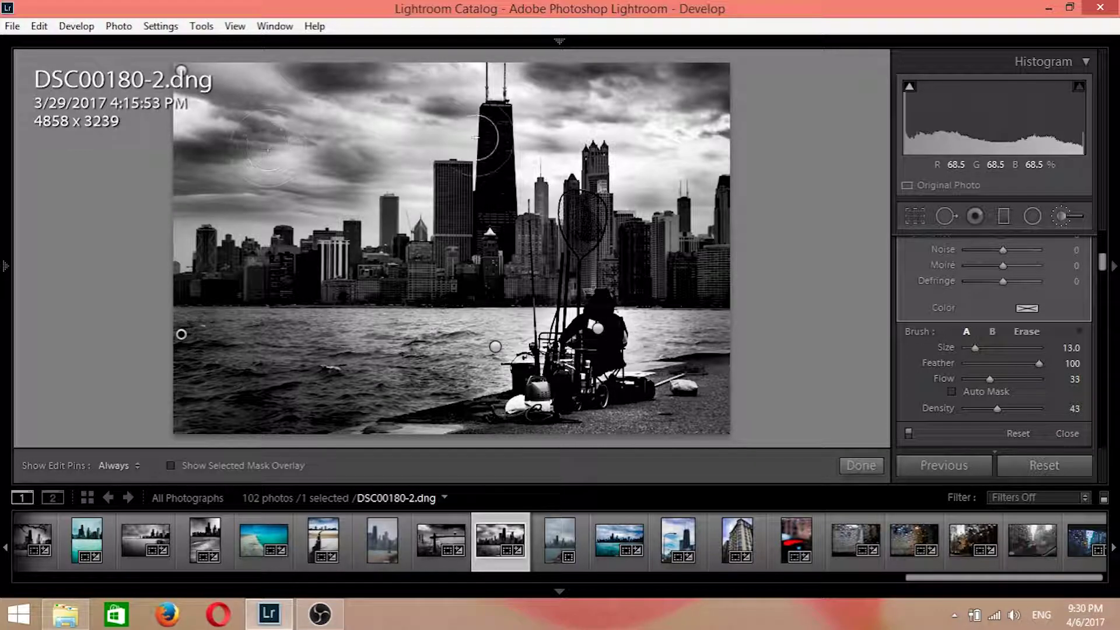
# - Start a new brush adjustment with Exposure -1.33, brush Size 16, Flow 47 and Density 52
pyautogui.scroll(5, 1057, 368)
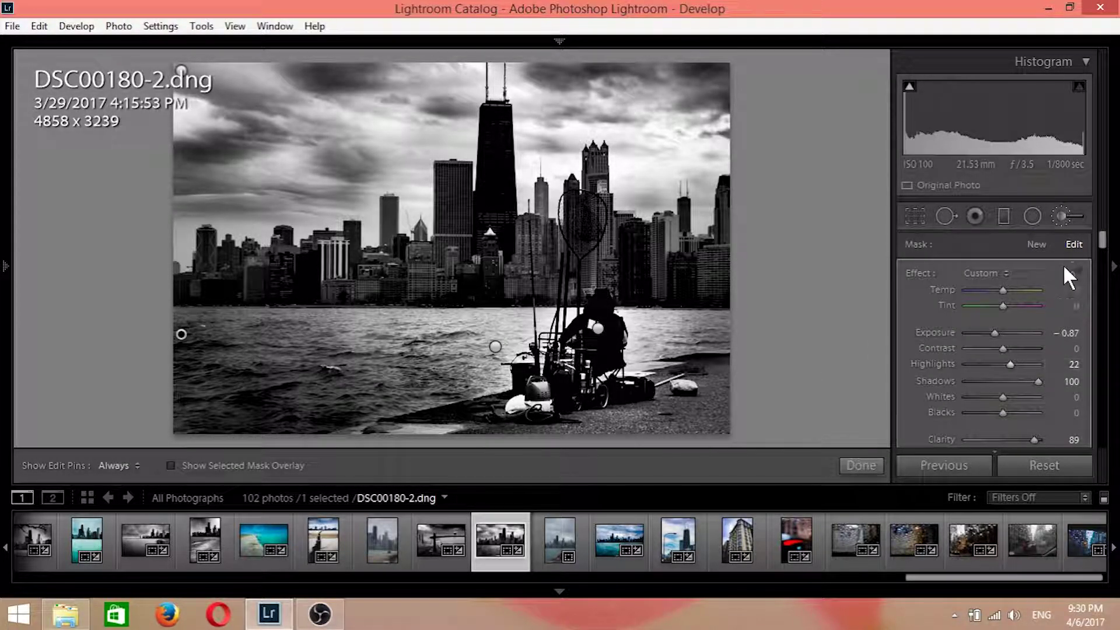
pyautogui.click(1037, 244)
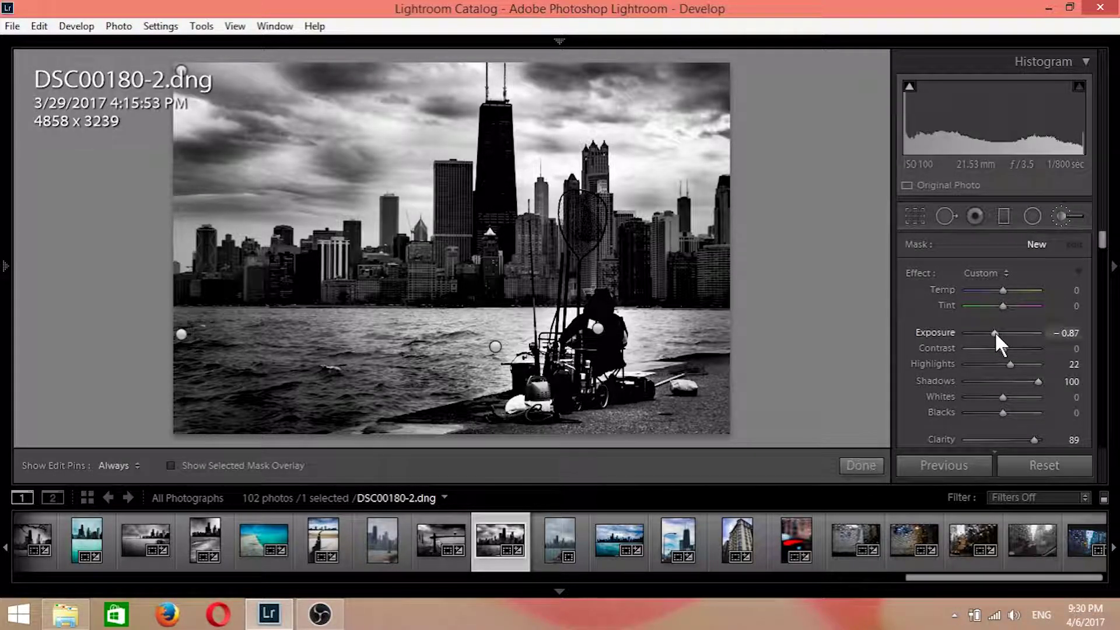
pyautogui.moveTo(995, 332); pyautogui.dragTo(990, 331)
pyautogui.scroll(-2, 928, 355)
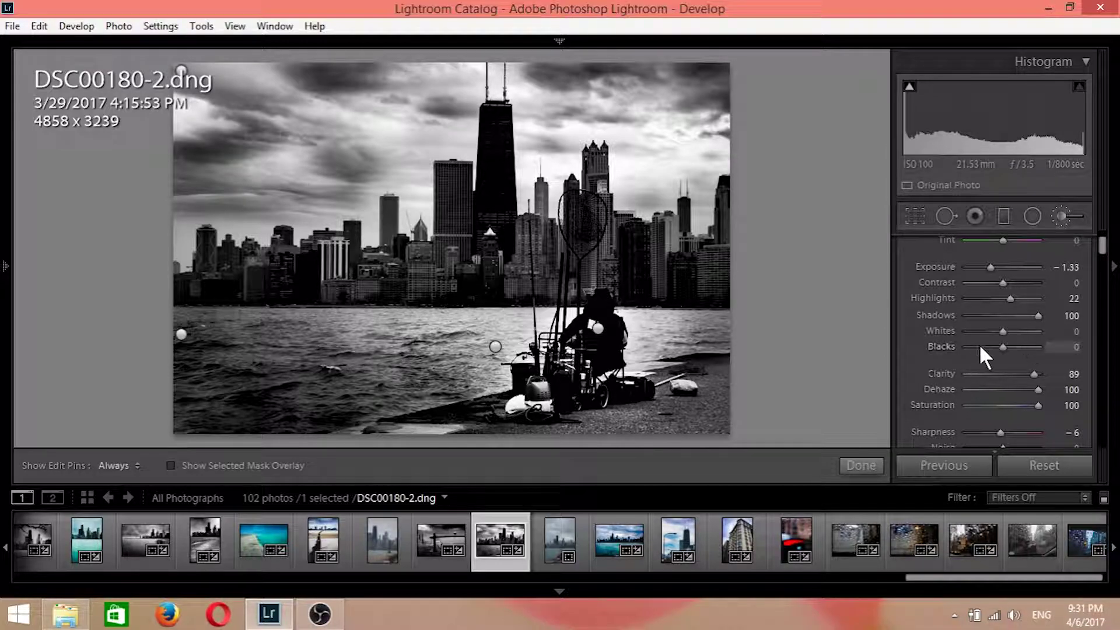
pyautogui.scroll(-2, 966, 350)
pyautogui.scroll(-2, 967, 350)
pyautogui.scroll(-2, 967, 350)
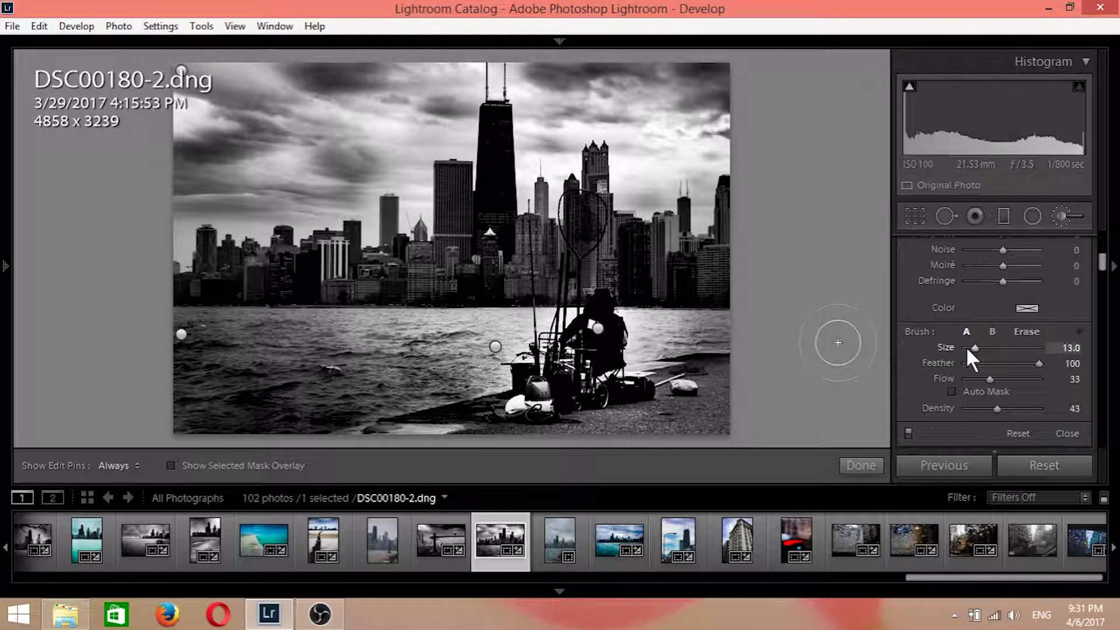
pyautogui.moveTo(990, 378)
pyautogui.mouseDown()
pyautogui.moveTo(999, 375)
pyautogui.moveTo(1004, 405)
pyautogui.mouseUp()
pyautogui.scroll(3, 417, 257)
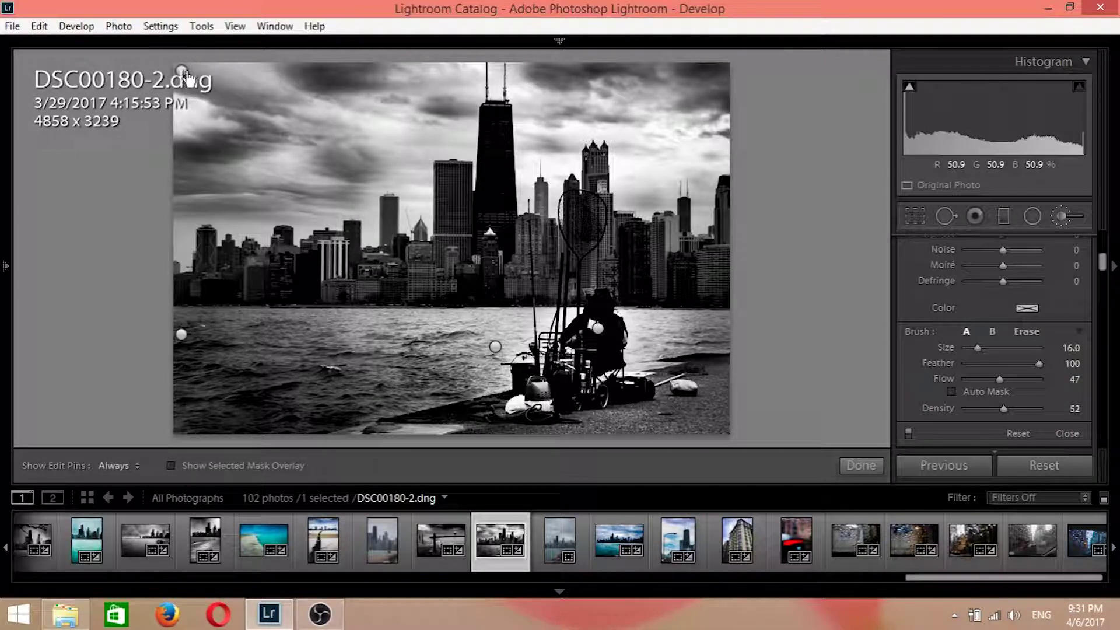
# - Paint the darkening brush over the clouds across the upper sky and compare the edit with the original side by side
pyautogui.press('h')
pyautogui.moveTo(288, 111)
pyautogui.mouseDown()
pyautogui.moveTo(320, 122)
pyautogui.moveTo(185, 160)
pyautogui.moveTo(247, 174)
pyautogui.moveTo(347, 163)
pyautogui.moveTo(337, 154)
pyautogui.moveTo(442, 152)
pyautogui.moveTo(391, 149)
pyautogui.moveTo(339, 82)
pyautogui.moveTo(439, 95)
pyautogui.moveTo(424, 115)
pyautogui.moveTo(168, 208)
pyautogui.moveTo(312, 206)
pyautogui.moveTo(190, 187)
pyautogui.moveTo(369, 185)
pyautogui.moveTo(260, 172)
pyautogui.moveTo(350, 173)
pyautogui.moveTo(341, 179)
pyautogui.moveTo(404, 161)
pyautogui.mouseUp()
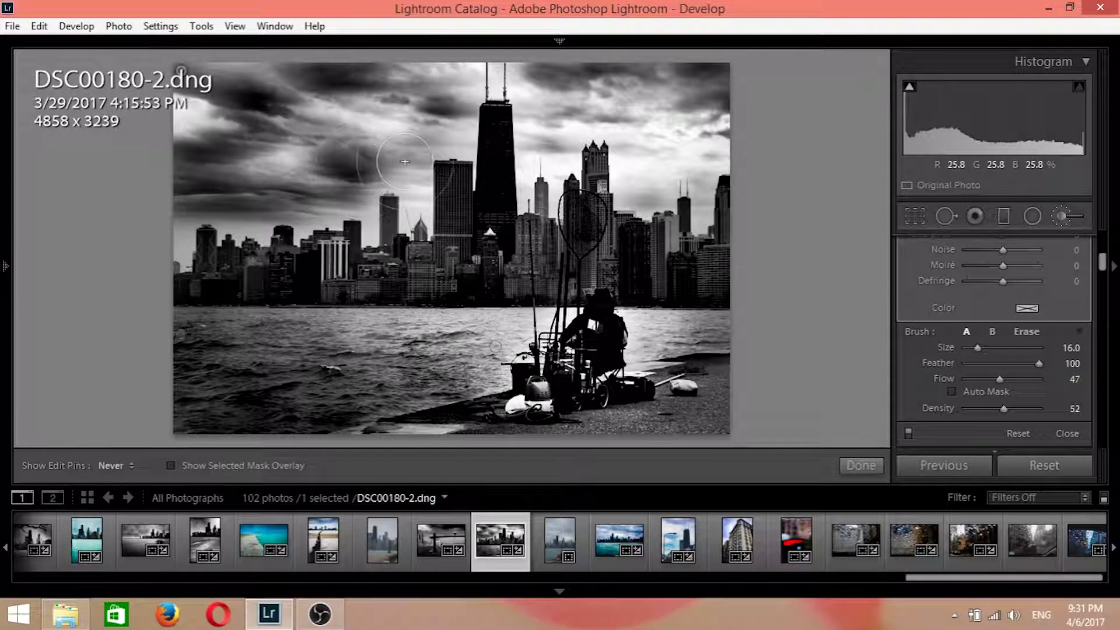
pyautogui.press('h')
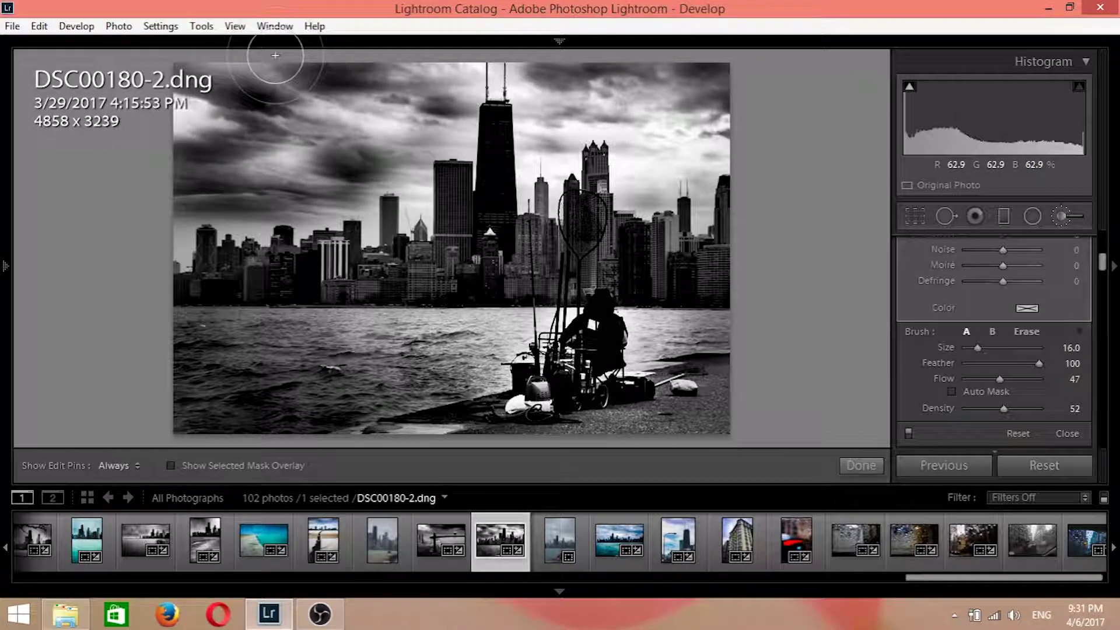
pyautogui.moveTo(425, 113)
pyautogui.mouseDown()
pyautogui.moveTo(398, 58)
pyautogui.moveTo(434, 73)
pyautogui.moveTo(687, 98)
pyautogui.moveTo(724, 93)
pyautogui.moveTo(714, 94)
pyautogui.moveTo(736, 77)
pyautogui.moveTo(446, 52)
pyautogui.mouseUp()
pyautogui.press('h')
pyautogui.press('h')
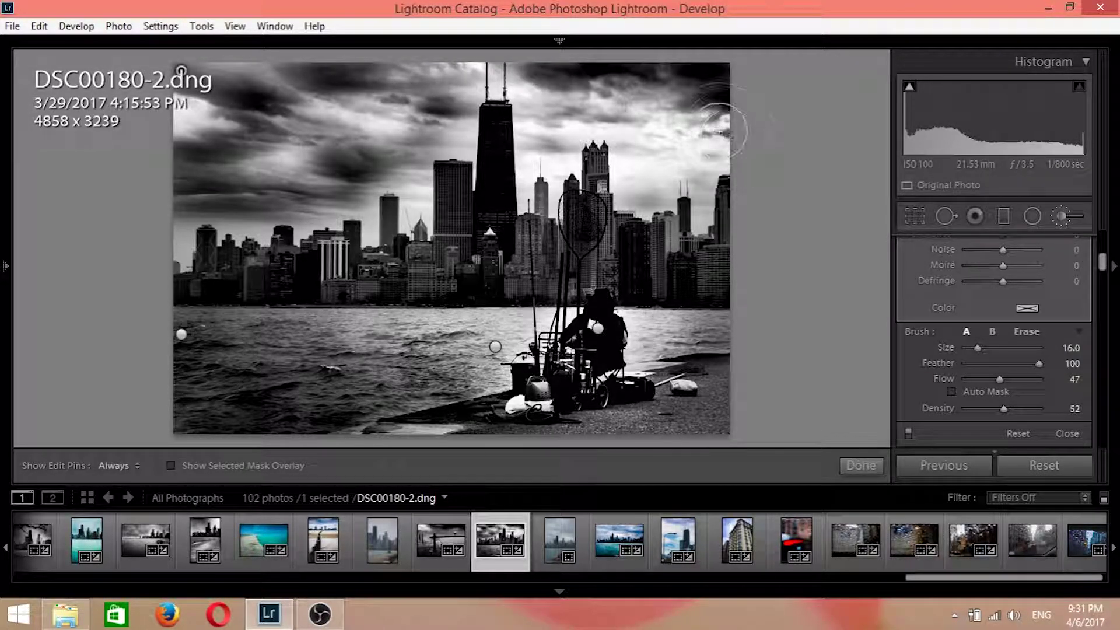
pyautogui.press('h')
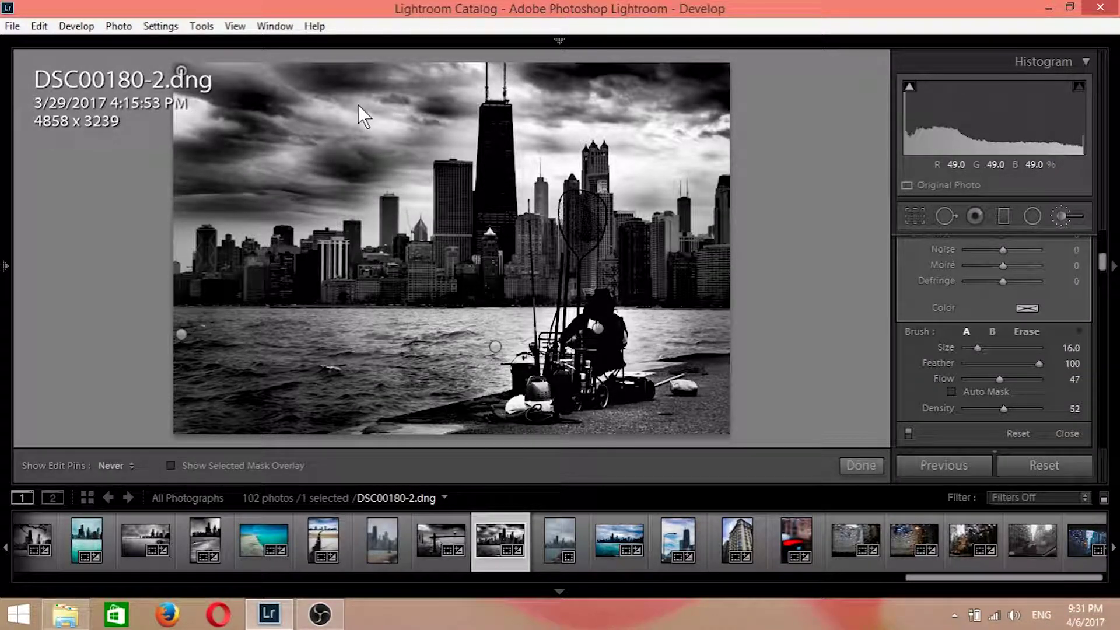
pyautogui.press('h')
pyautogui.press('y')
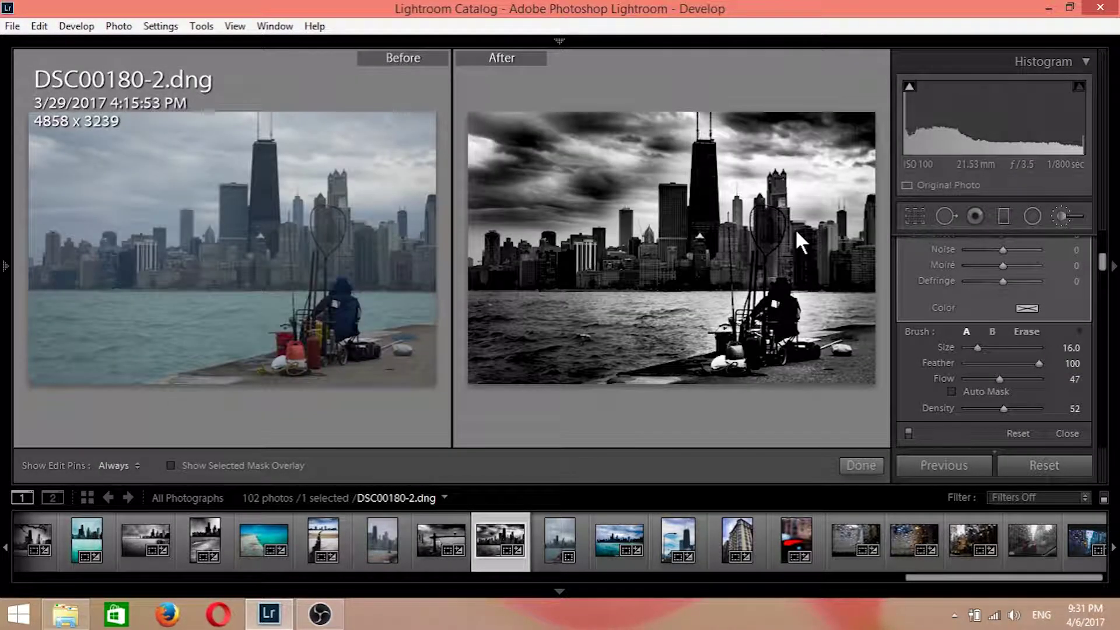
# - Return to the single-photo view and set the sky brush to Size 10 and Flow 27
pyautogui.press('y')
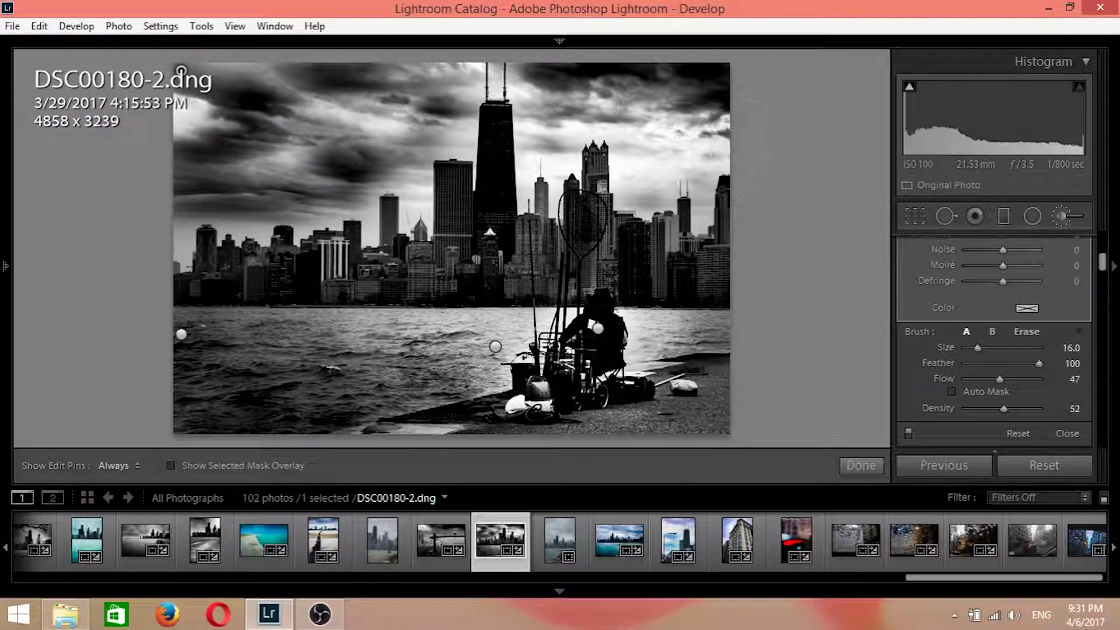
pyautogui.press('h')
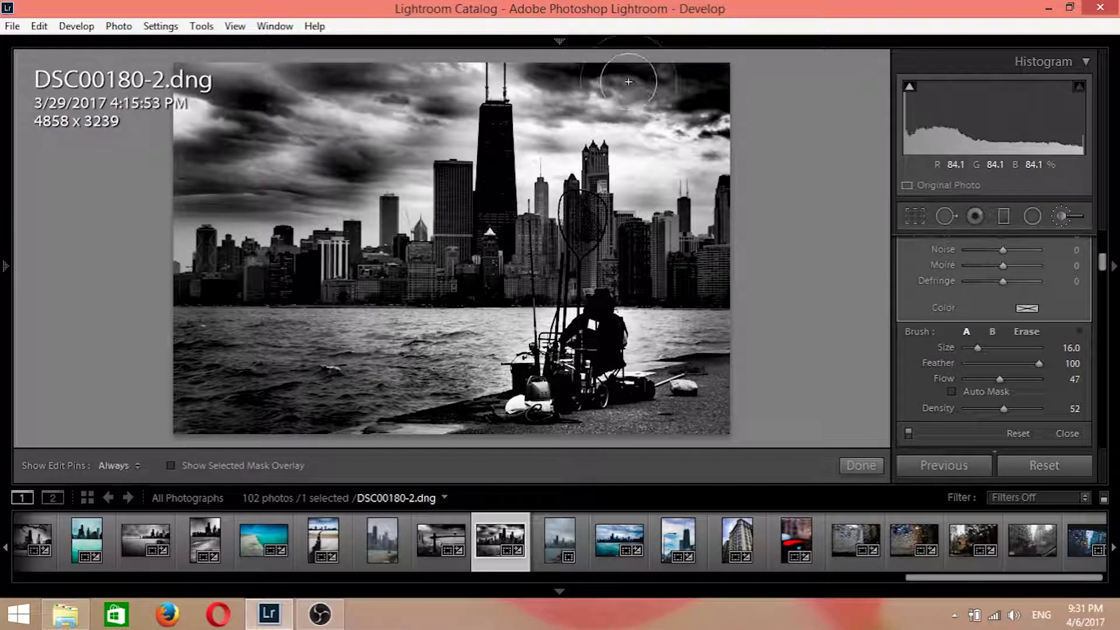
pyautogui.press('h')
pyautogui.press('h')
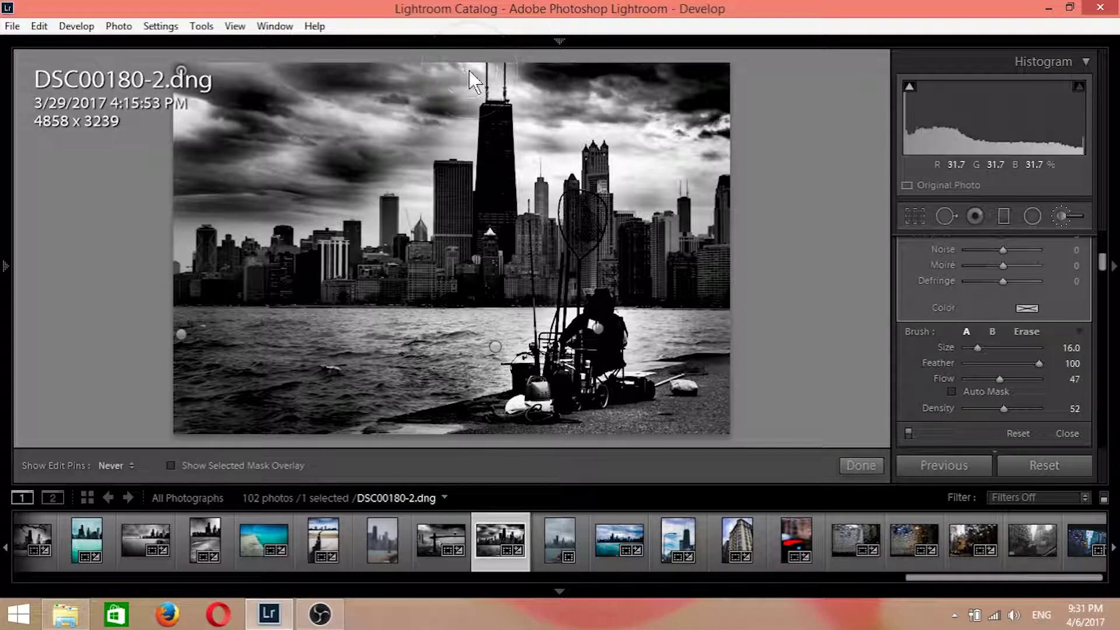
pyautogui.press('h')
pyautogui.scroll(-4, 538, 105)
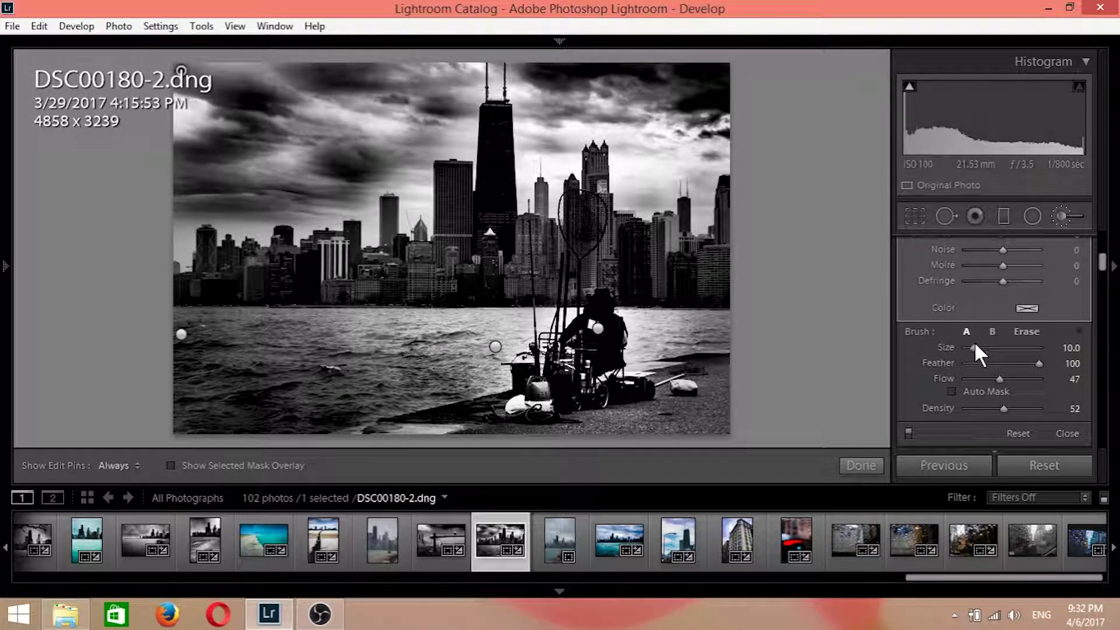
pyautogui.moveTo(999, 375); pyautogui.dragTo(985, 378)
# - Check the clouds with the edit pins hidden and compare the edit with the original side by side
pyautogui.press('h')
pyautogui.press('h')
pyautogui.press('h')
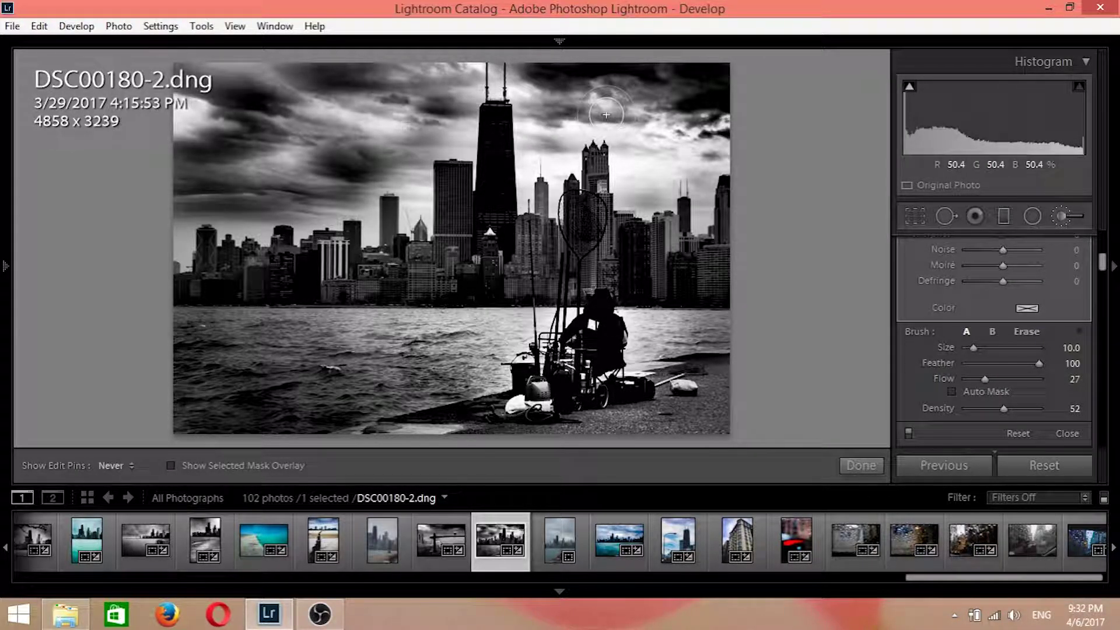
pyautogui.press('h')
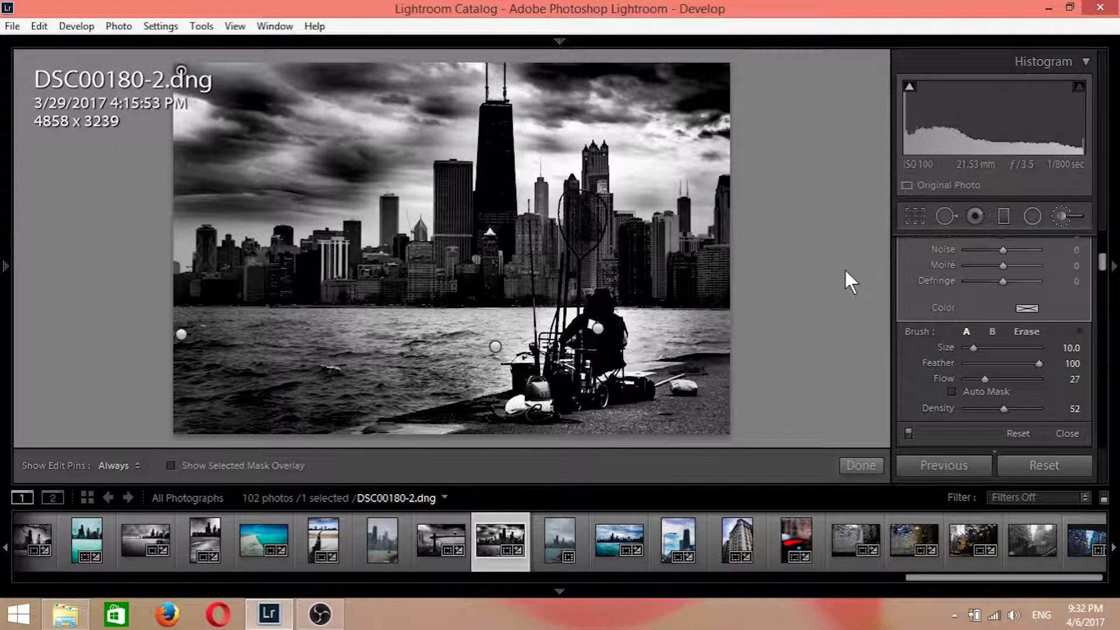
pyautogui.press('y')
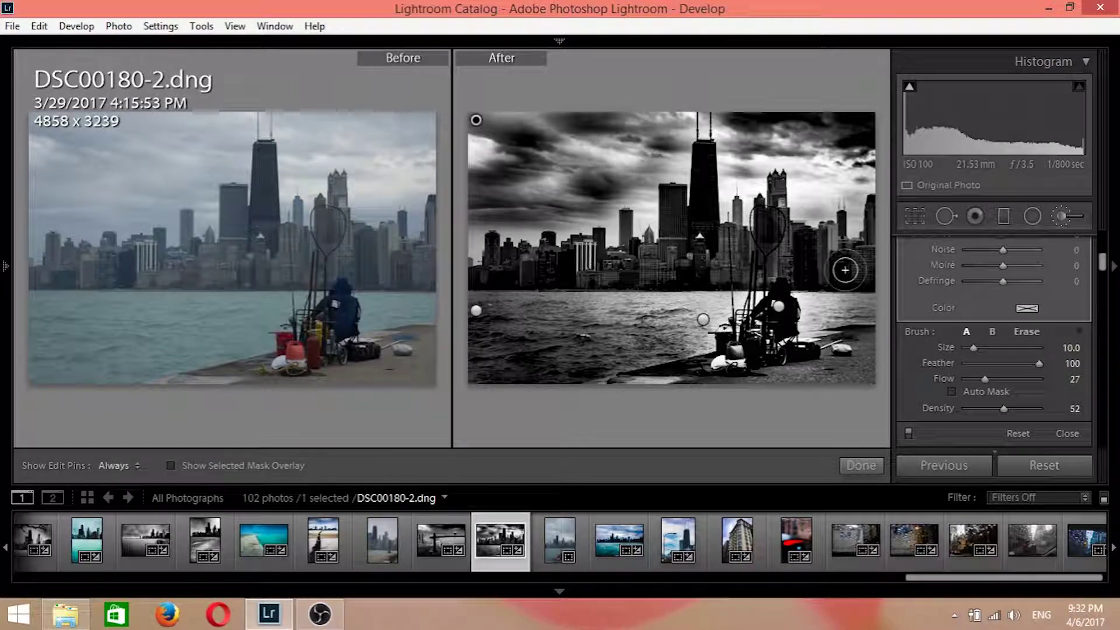
pyautogui.press('y')
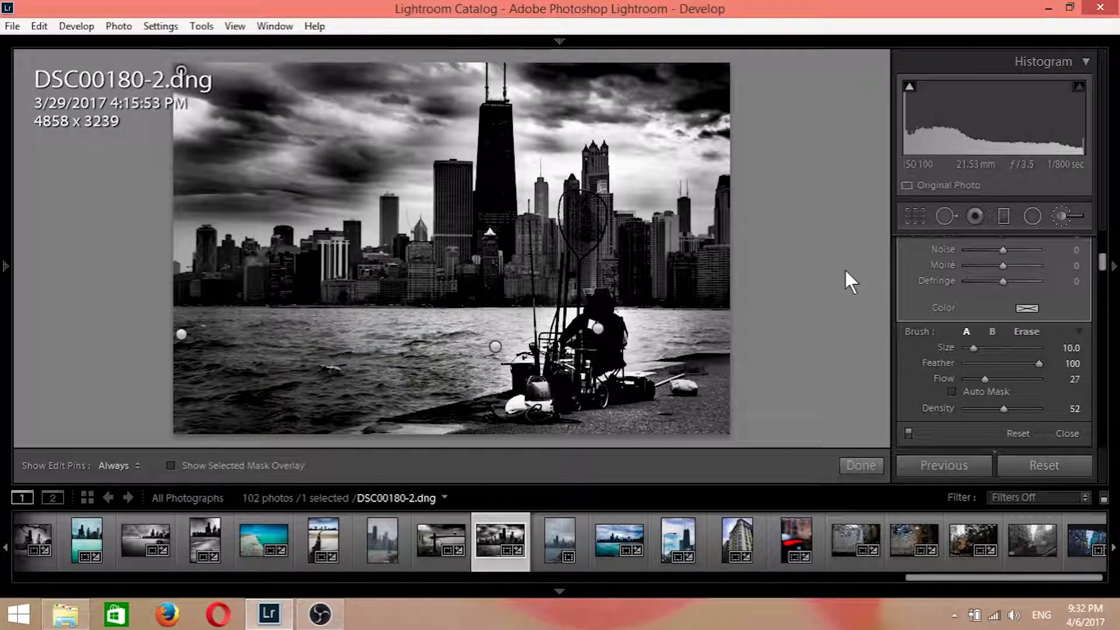
pyautogui.press('y')
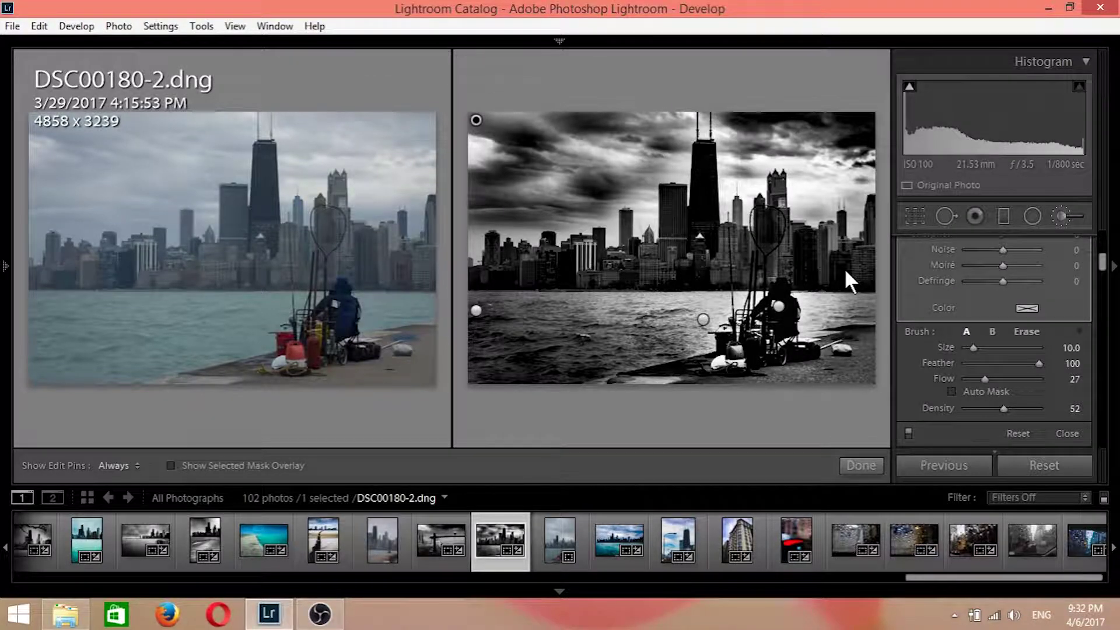
pyautogui.press('y')
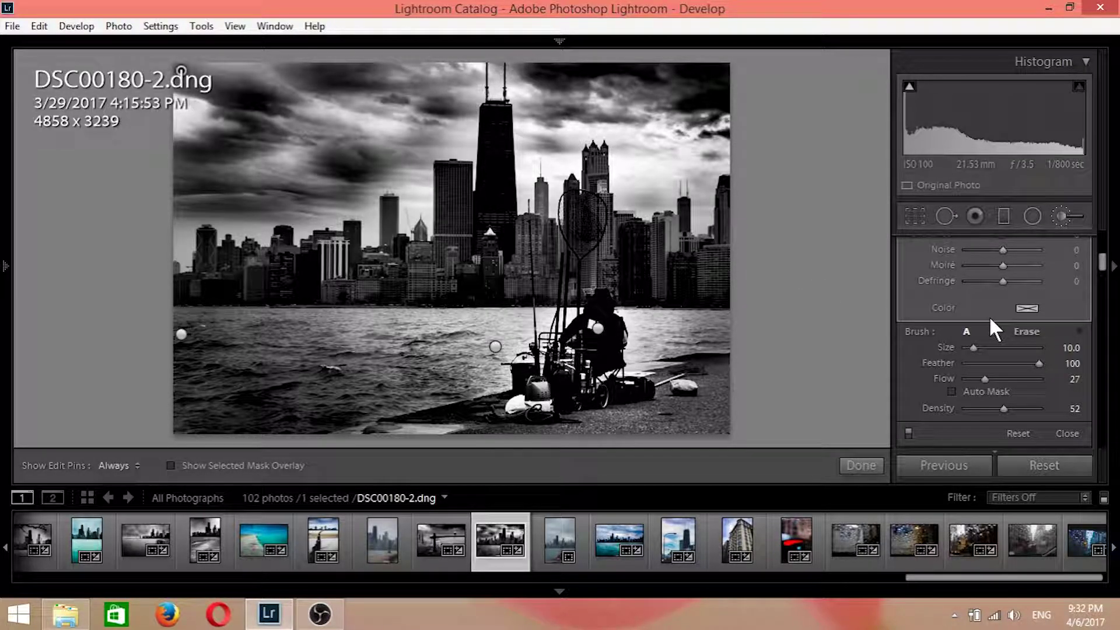
# - Start a new brush adjustment with Exposure 1.06 and Highlights 26
pyautogui.scroll(5, 1040, 299)
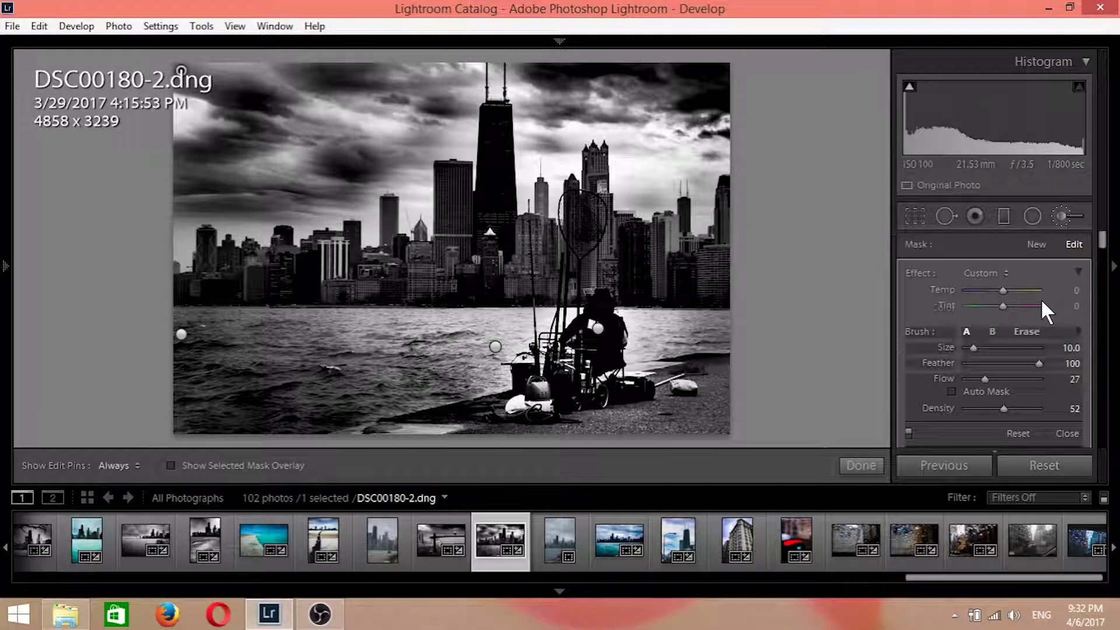
pyautogui.click(1037, 244)
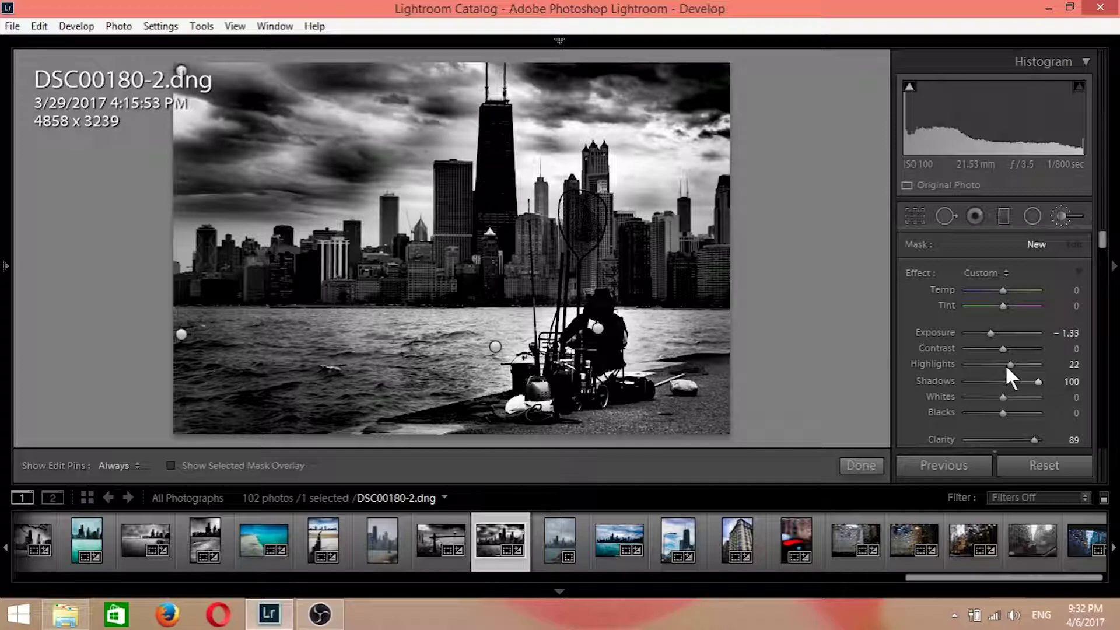
pyautogui.moveTo(1011, 363); pyautogui.dragTo(1011, 362)
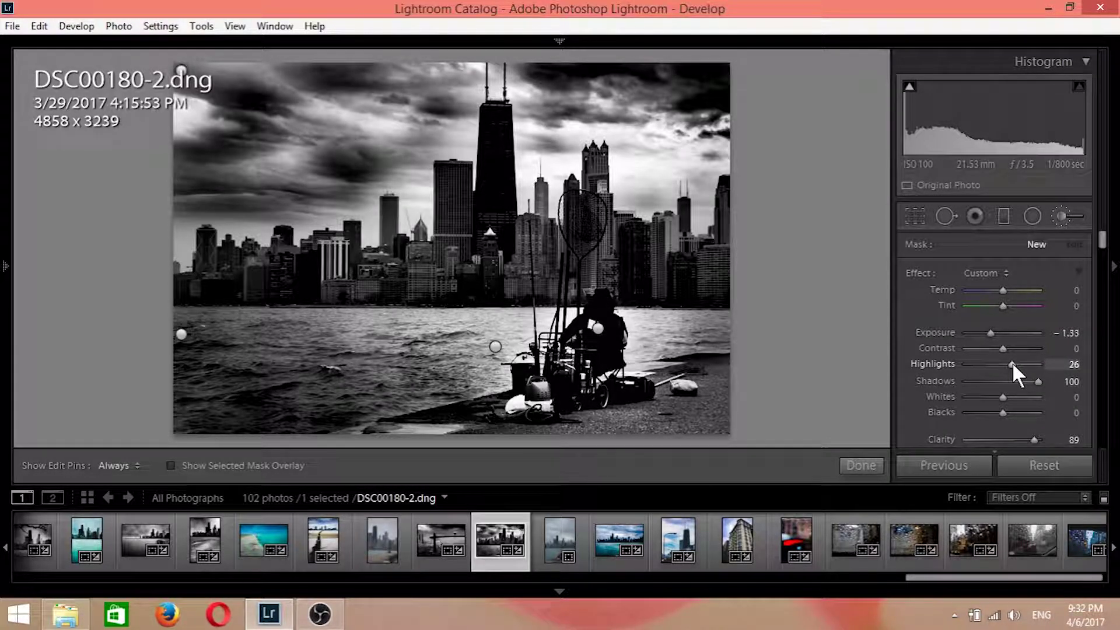
pyautogui.moveTo(991, 332); pyautogui.dragTo(1011, 330)
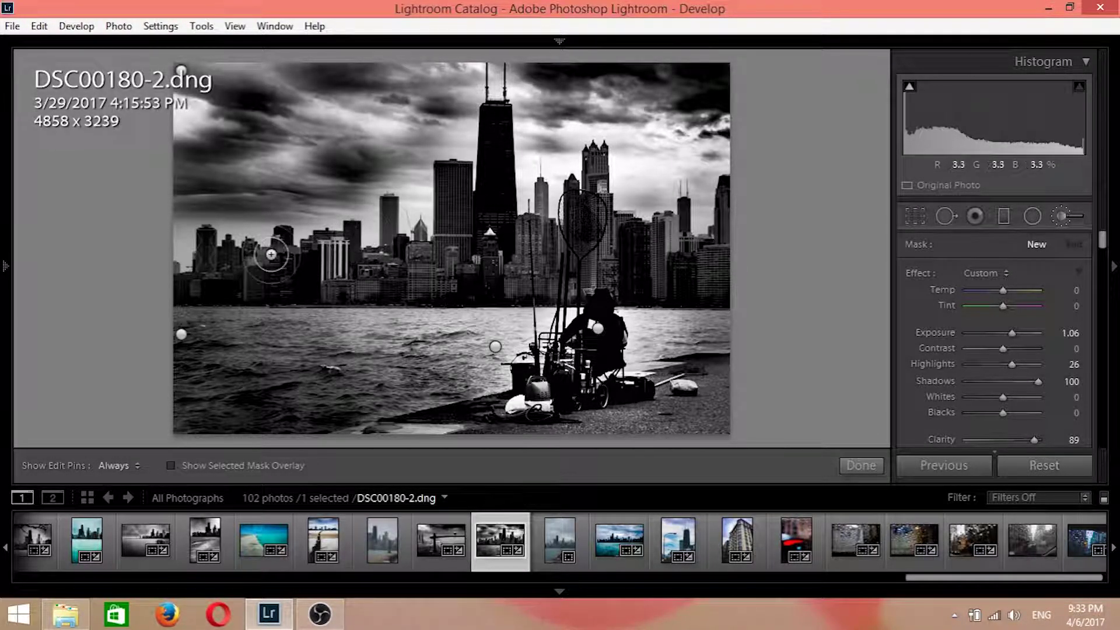
# - Paint the new brush adjustment over the skyline buildings with the edit pins hidden
pyautogui.press('h')
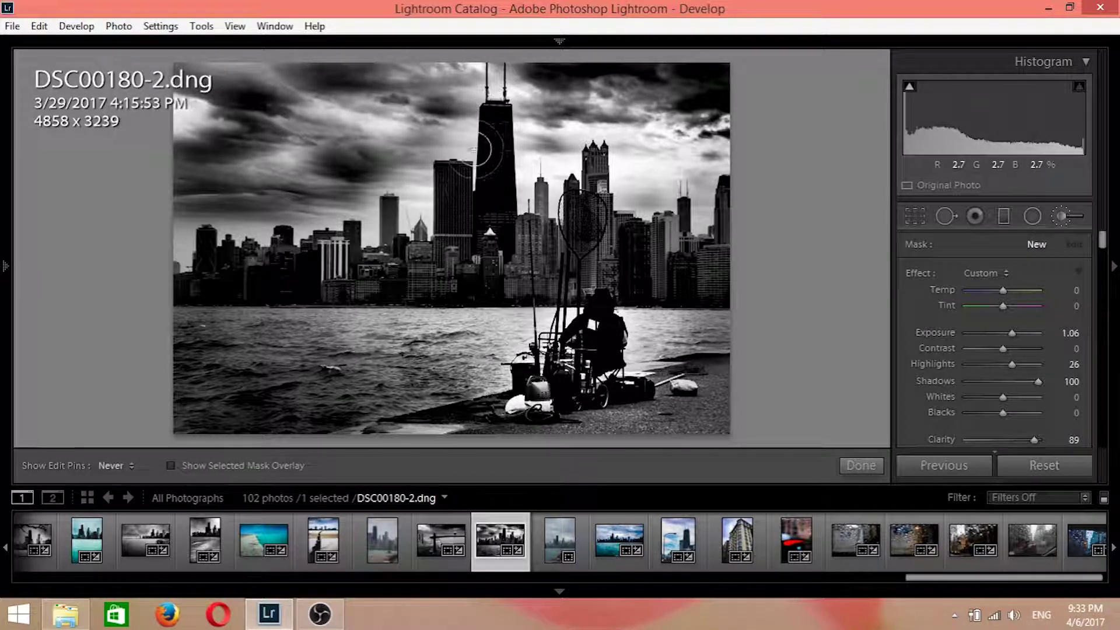
pyautogui.moveTo(649, 257)
pyautogui.mouseDown()
pyautogui.moveTo(712, 240)
pyautogui.moveTo(722, 260)
pyautogui.moveTo(696, 277)
pyautogui.moveTo(690, 260)
pyautogui.moveTo(652, 261)
pyautogui.moveTo(636, 279)
pyautogui.moveTo(629, 257)
pyautogui.mouseUp()
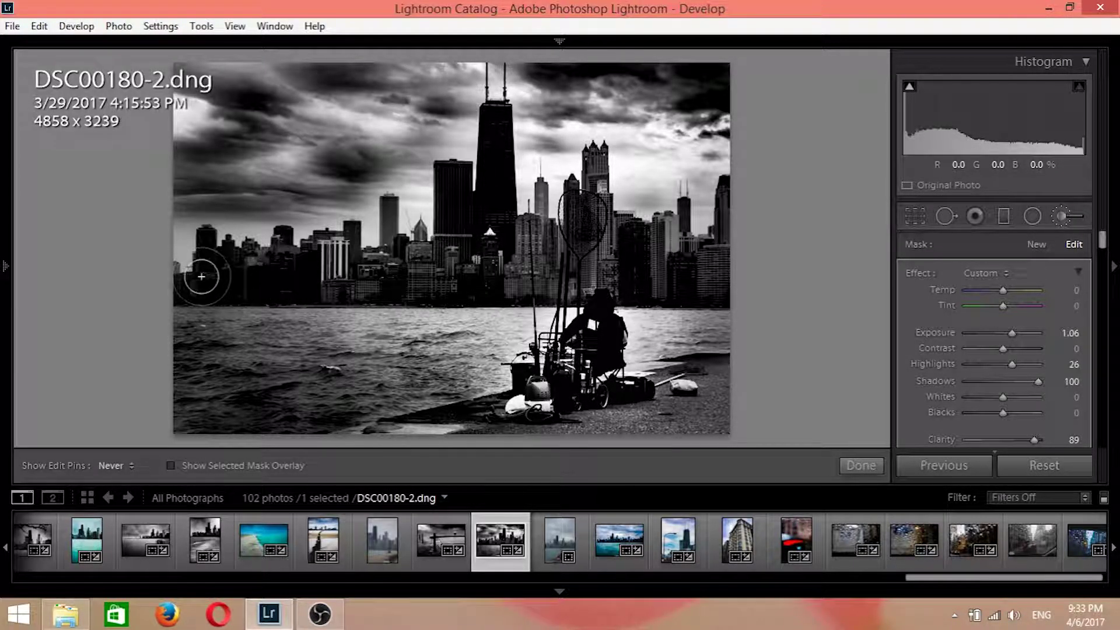
pyautogui.press('h')
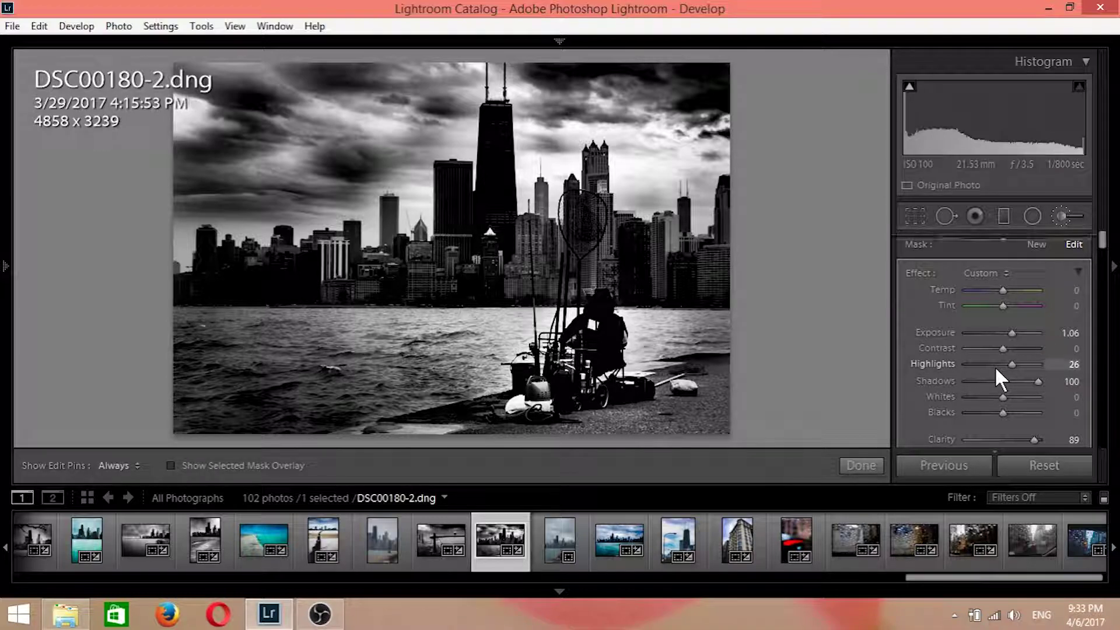
# - Continue painting the skyline buildings with brush Size 11, raising the Flow to 37 and 50
pyautogui.scroll(-5, 996, 366)
pyautogui.moveTo(985, 313); pyautogui.dragTo(989, 313)
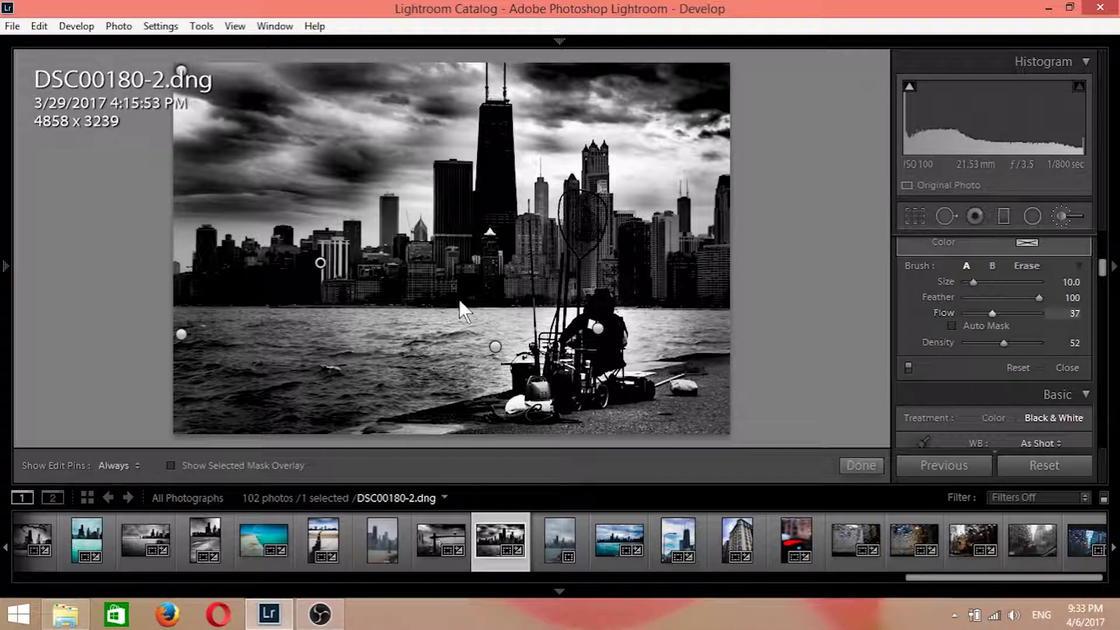
pyautogui.scroll(1, 325, 269)
pyautogui.press('h')
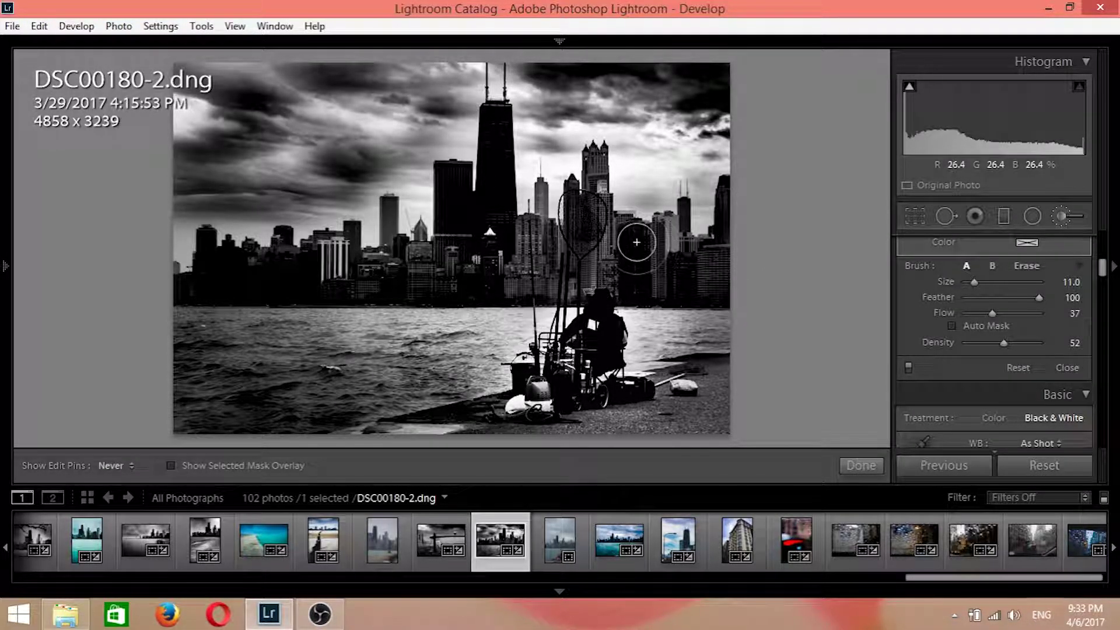
pyautogui.press('h')
pyautogui.moveTo(991, 314); pyautogui.dragTo(1003, 314)
pyautogui.press('h')
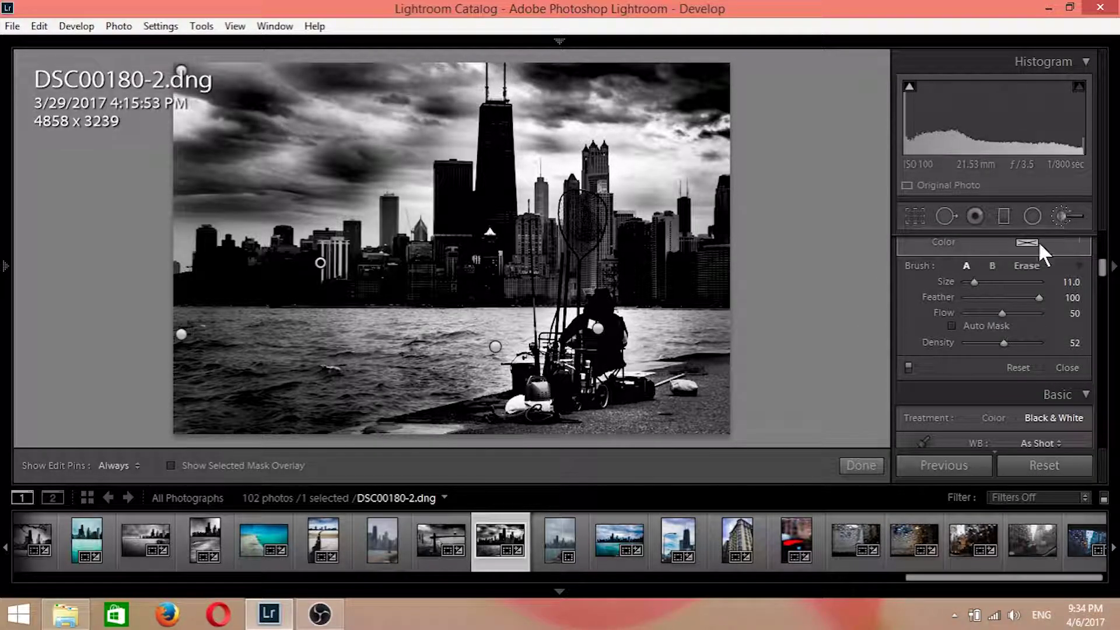
# - Close the skyline brush adjustment, check the crop frame without altering it, and compare the edit with the original
pyautogui.scroll(5, 992, 320)
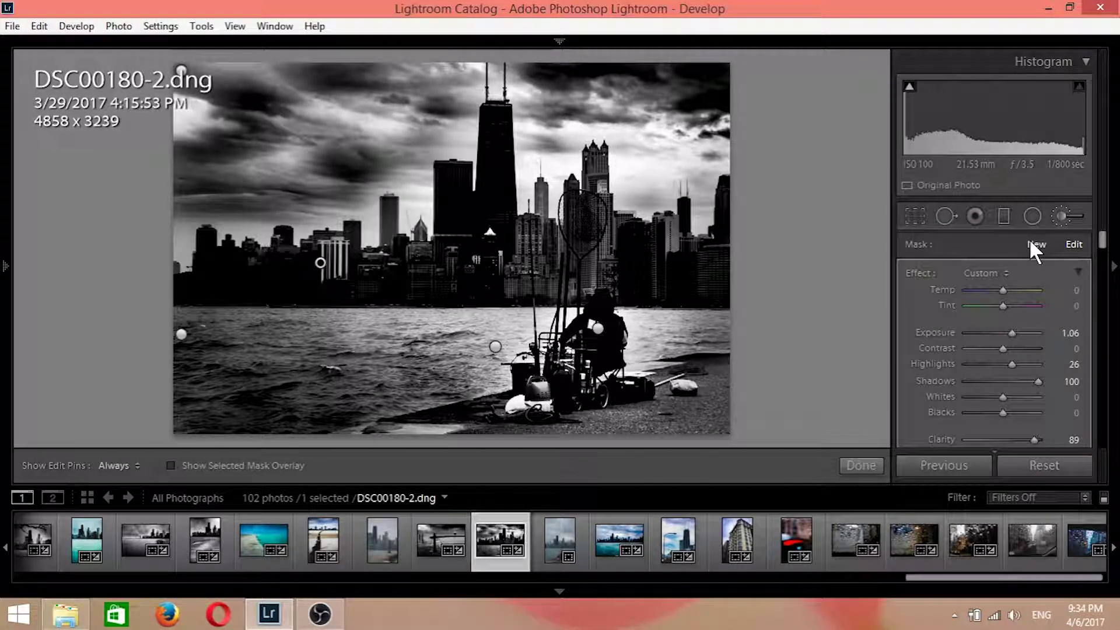
pyautogui.click(1032, 244)
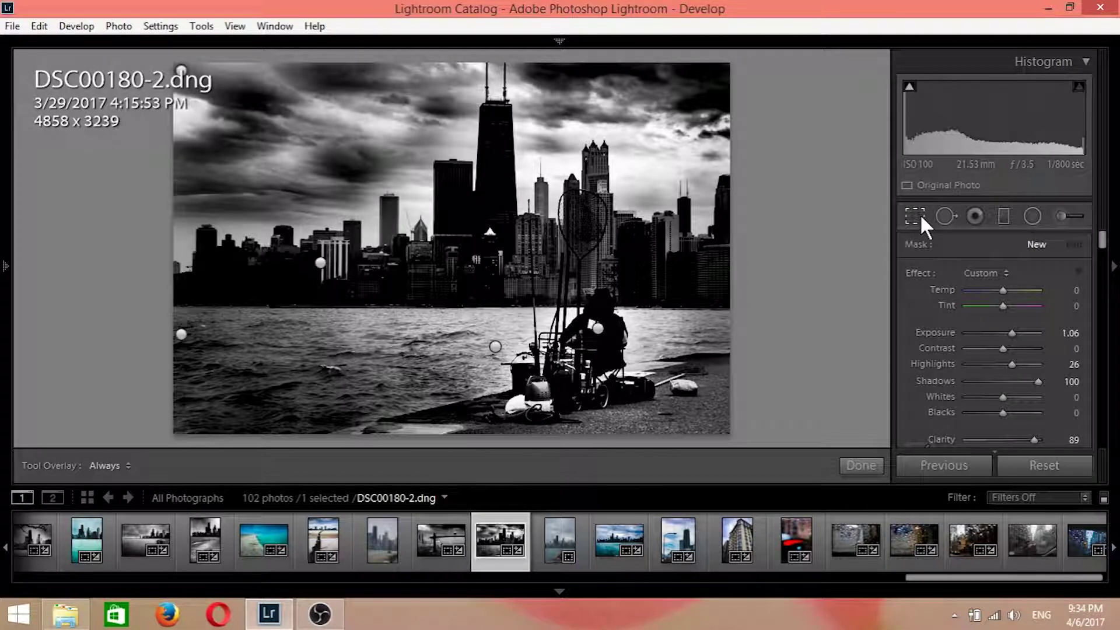
pyautogui.click(916, 216)
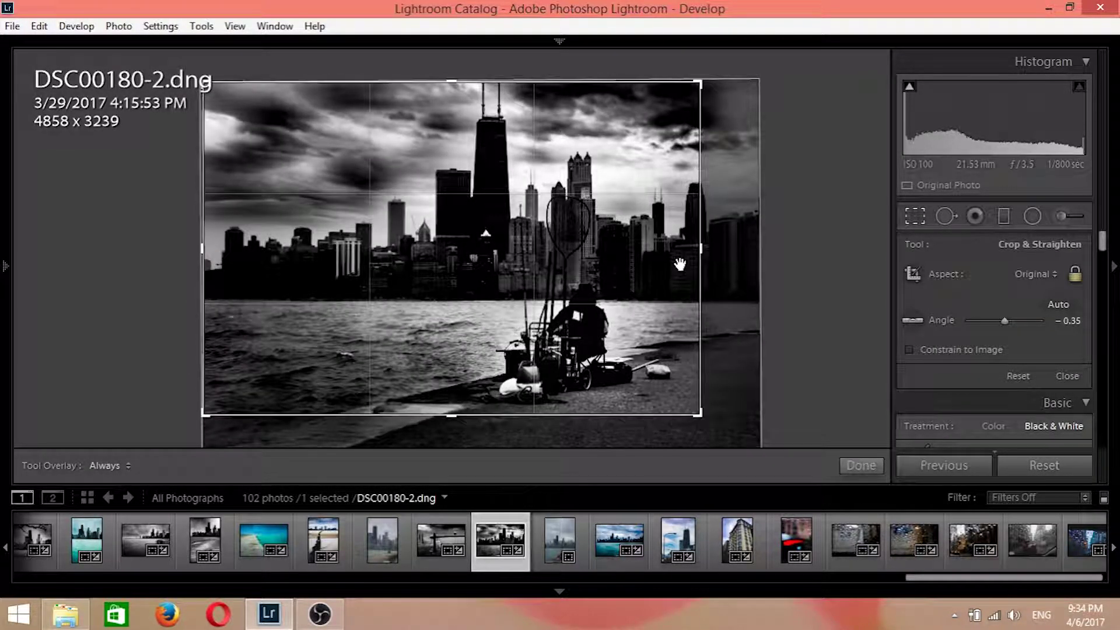
pyautogui.press('Return')
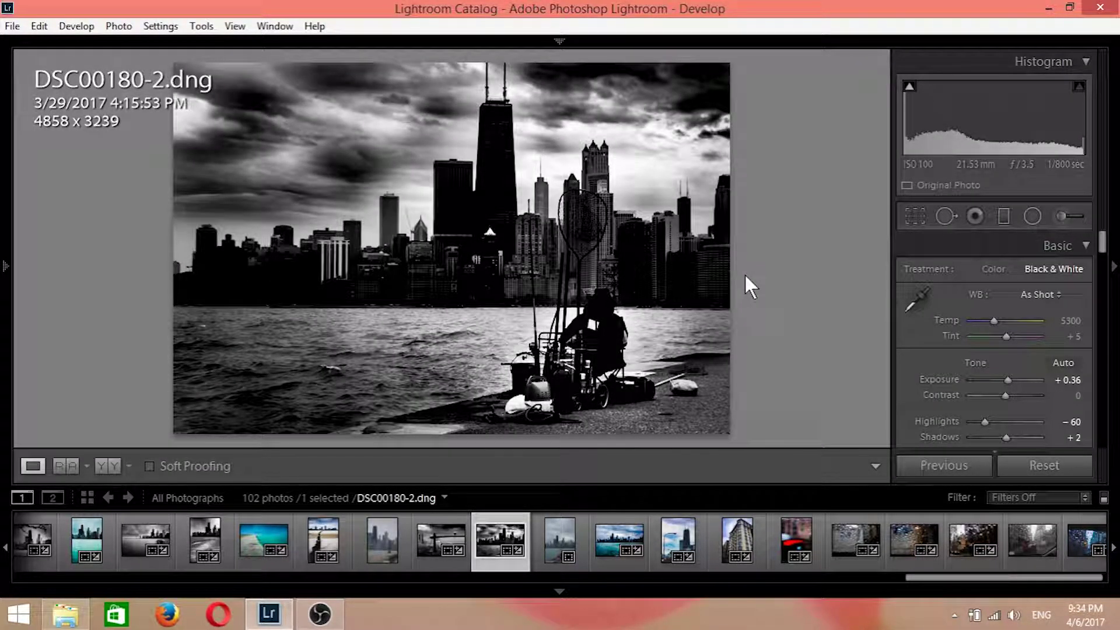
pyautogui.press('y')
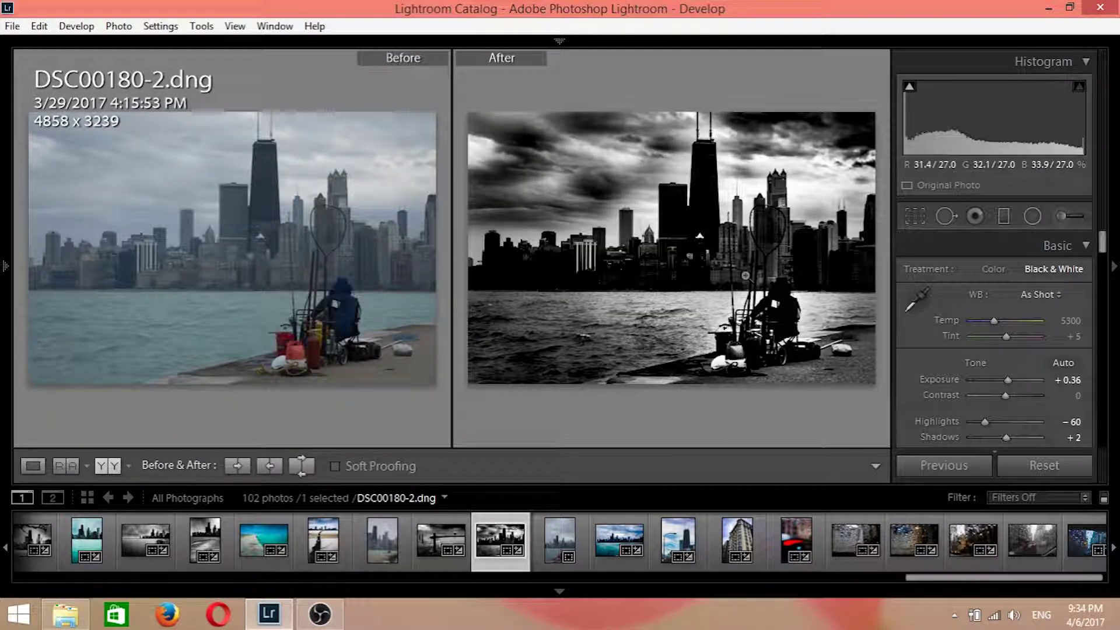
pyautogui.press('y')
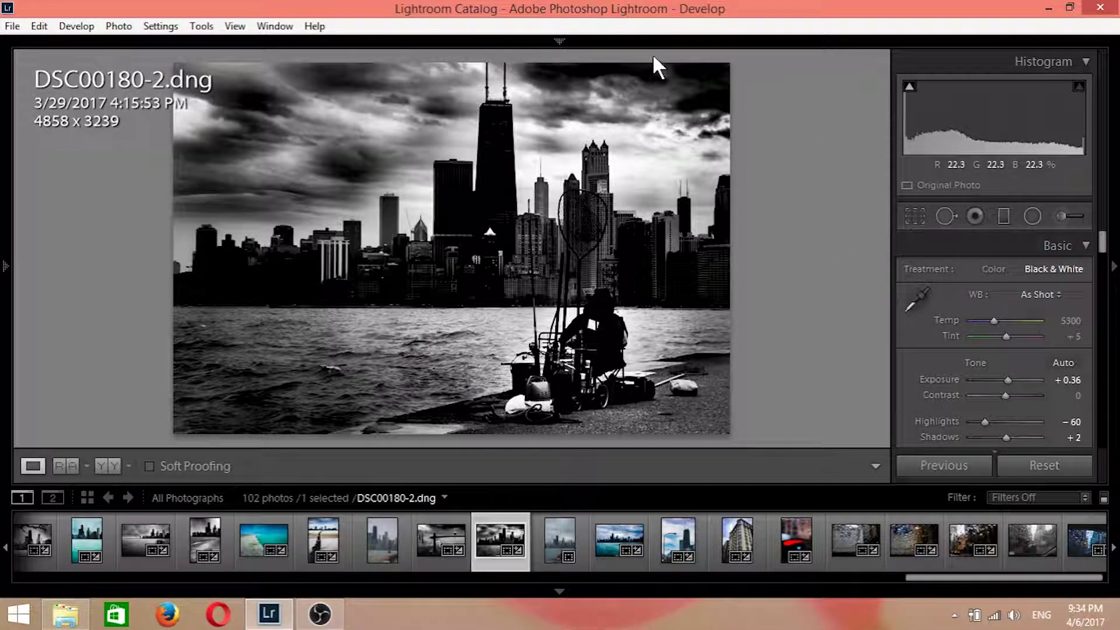
# - Start another brush adjustment with Exposure -0.97 and paint it over the clouds in the photo's upper-right corner
pyautogui.click(1060, 216)
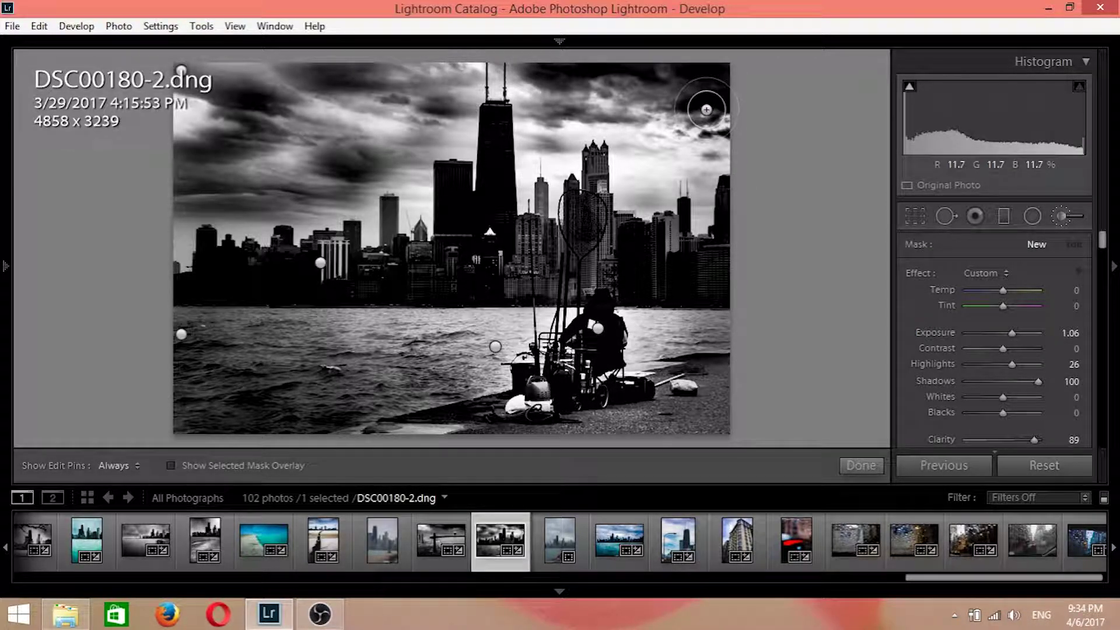
pyautogui.press('h')
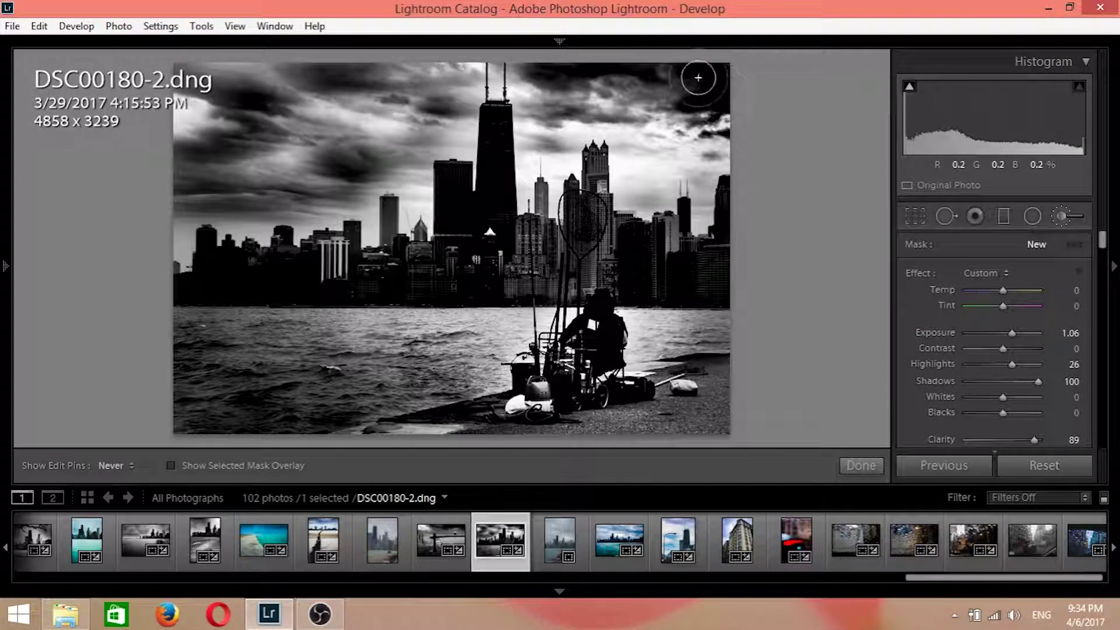
pyautogui.press('h')
pyautogui.moveTo(1009, 332)
pyautogui.mouseDown()
pyautogui.moveTo(995, 341)
pyautogui.moveTo(991, 330)
pyautogui.mouseUp()
pyautogui.press('h')
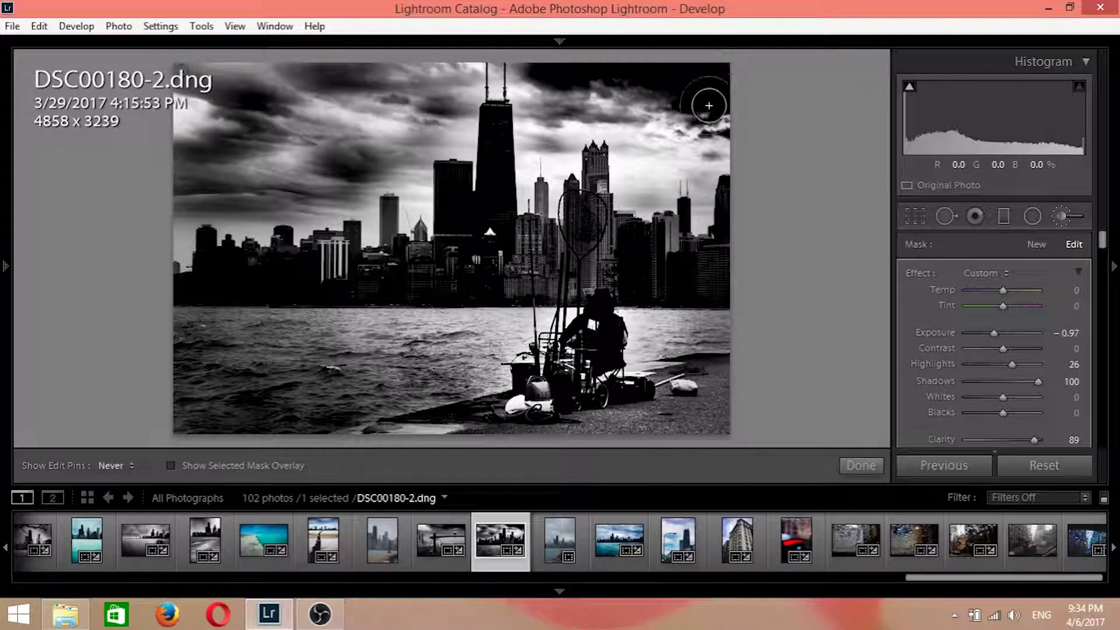
pyautogui.moveTo(640, 67)
pyautogui.mouseDown()
pyautogui.moveTo(588, 92)
pyautogui.moveTo(606, 105)
pyautogui.mouseUp()
# - Lower the brush adjustment's Exposure to -1.70 and paint further over the upper-right clouds
pyautogui.moveTo(994, 332); pyautogui.dragTo(987, 332)
pyautogui.press('h')
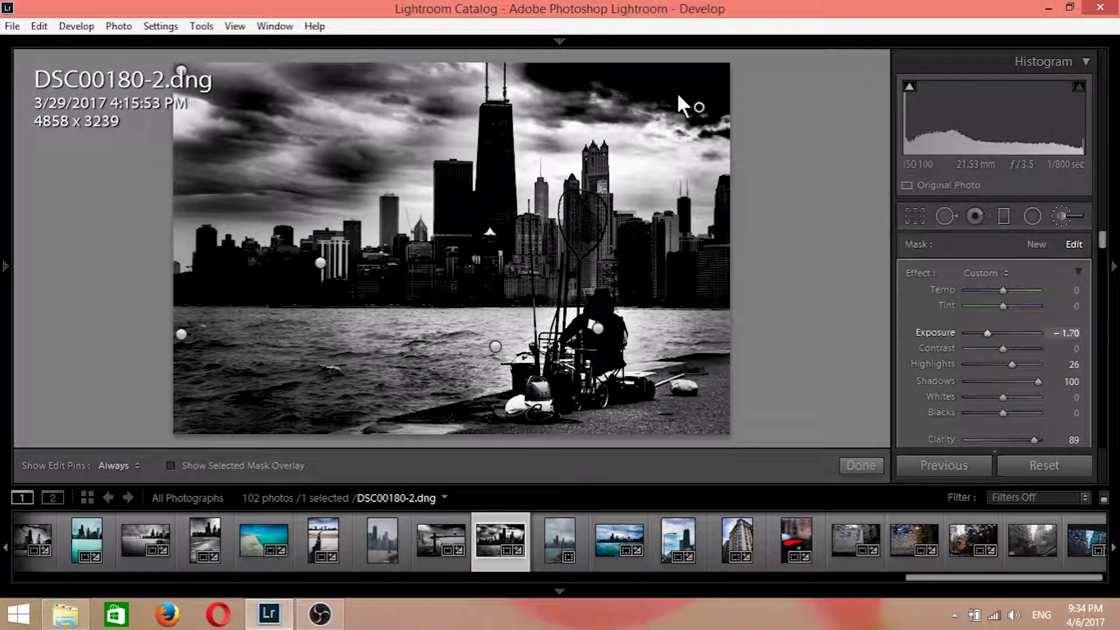
pyautogui.press('h')
pyautogui.moveTo(735, 149)
pyautogui.mouseDown()
pyautogui.moveTo(683, 105)
pyautogui.moveTo(615, 74)
pyautogui.moveTo(596, 104)
pyautogui.moveTo(690, 93)
pyautogui.mouseUp()
pyautogui.press('h')
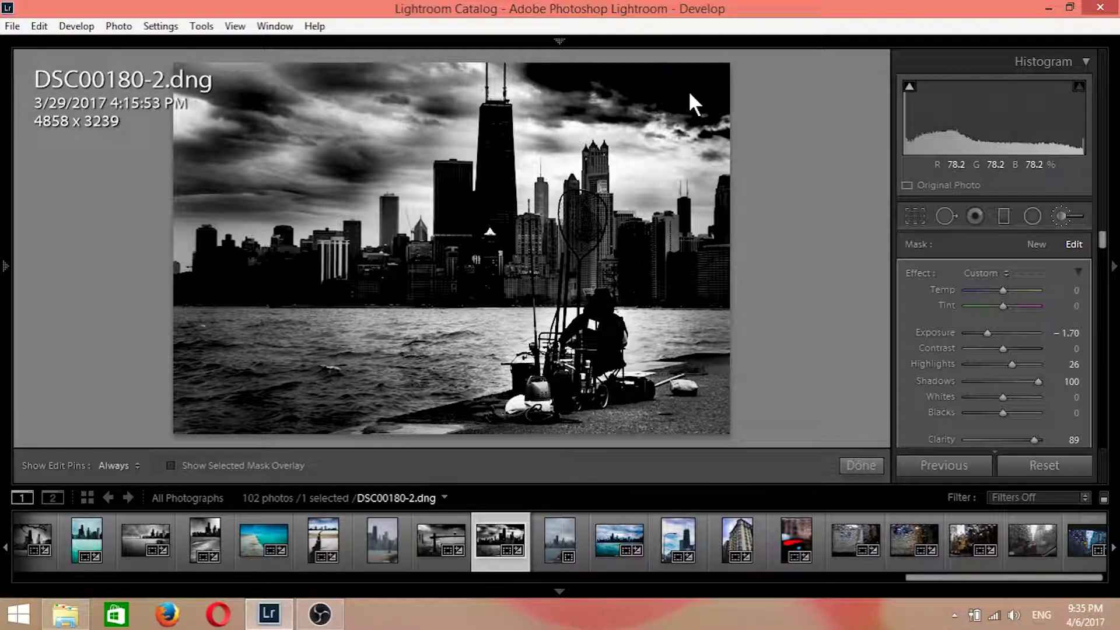
# - Set the upper-right cloud adjustment's Exposure to 2.71, check the sky without edit pins, and show the edit history
pyautogui.moveTo(987, 332); pyautogui.dragTo(1027, 332)
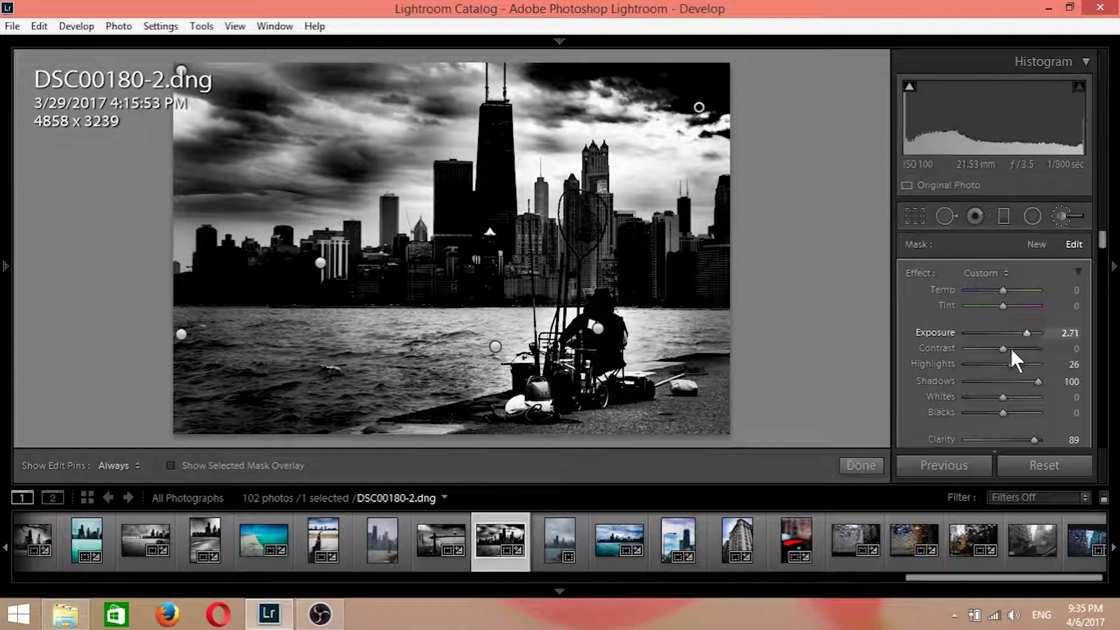
pyautogui.press('h')
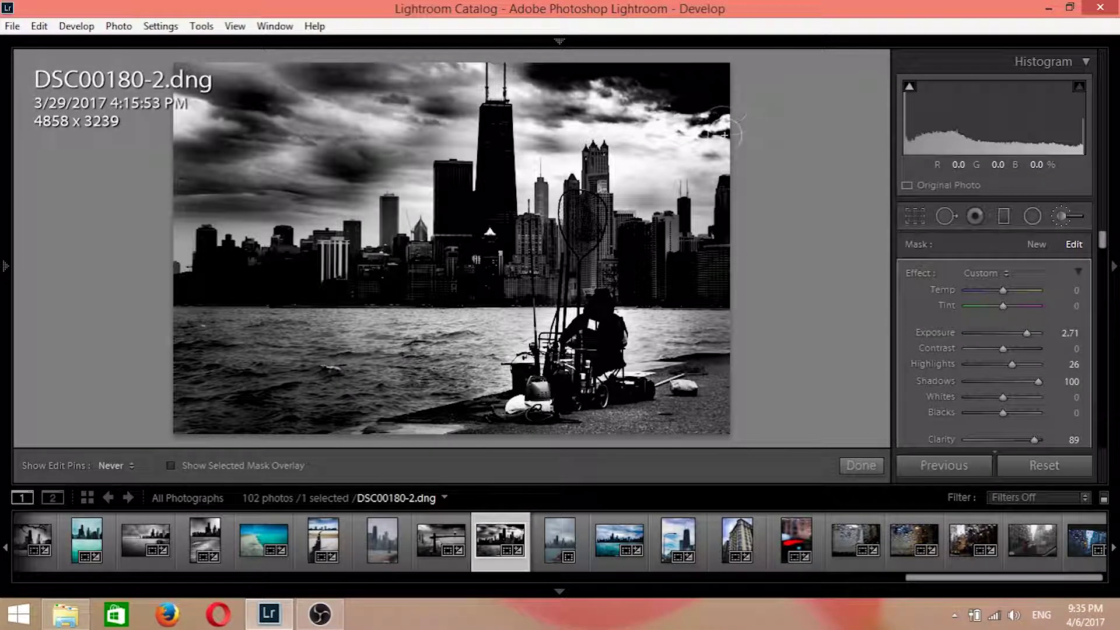
pyautogui.press('h')
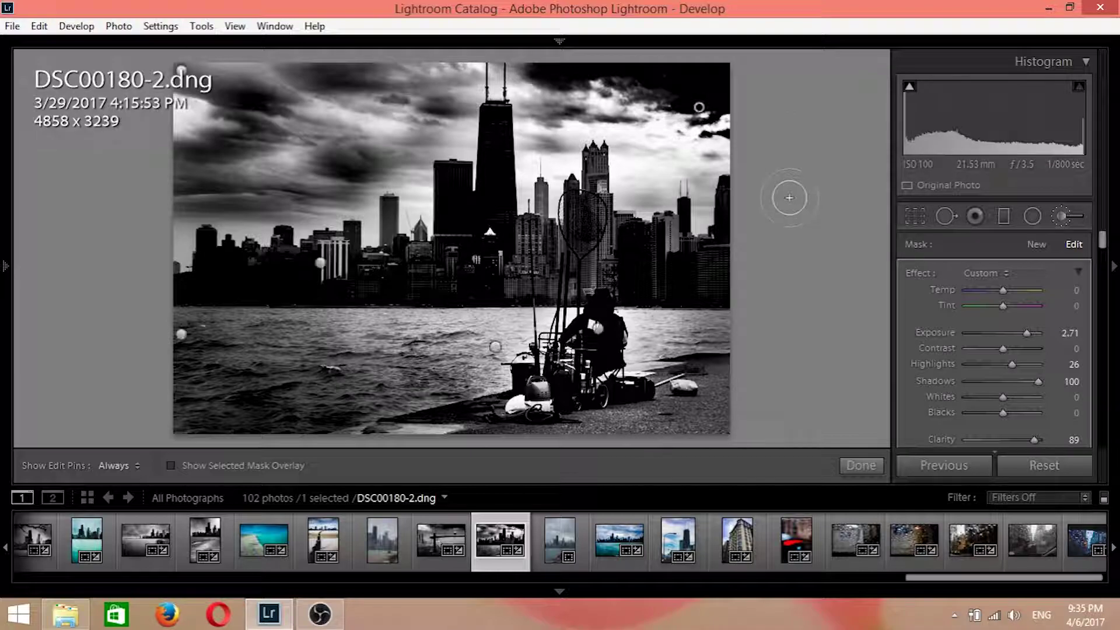
pyautogui.moveTo(5, 270)
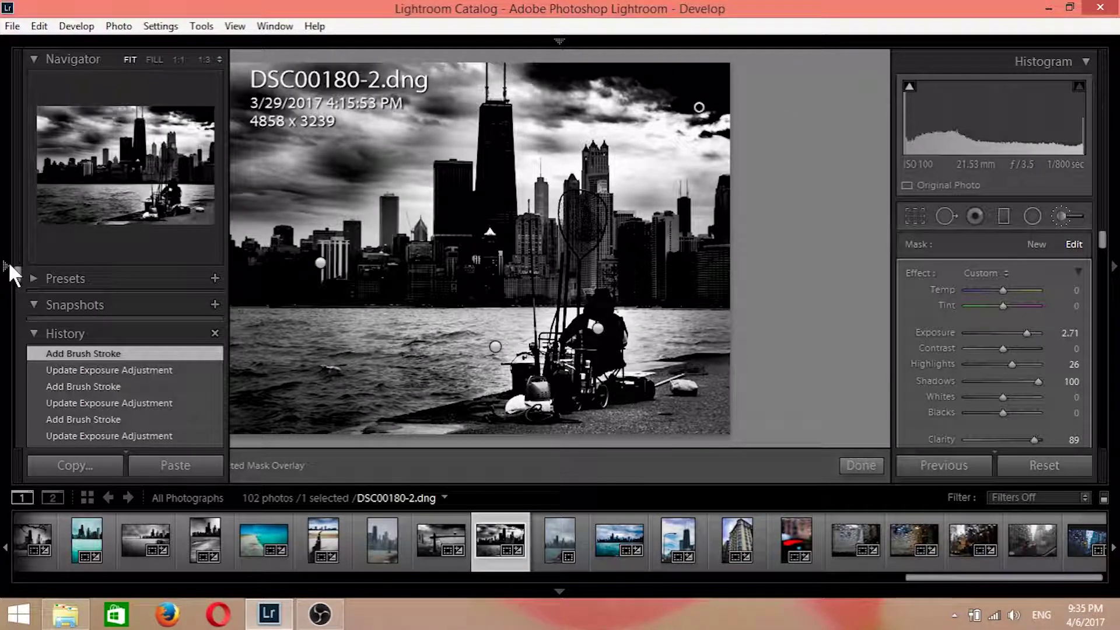
# - Restore the photo to the brush stroke in the edit history made before the skyline and upper-right cloud adjustments
pyautogui.click(8, 262)
pyautogui.scroll(-2, 155, 383)
pyautogui.scroll(-4, 156, 377)
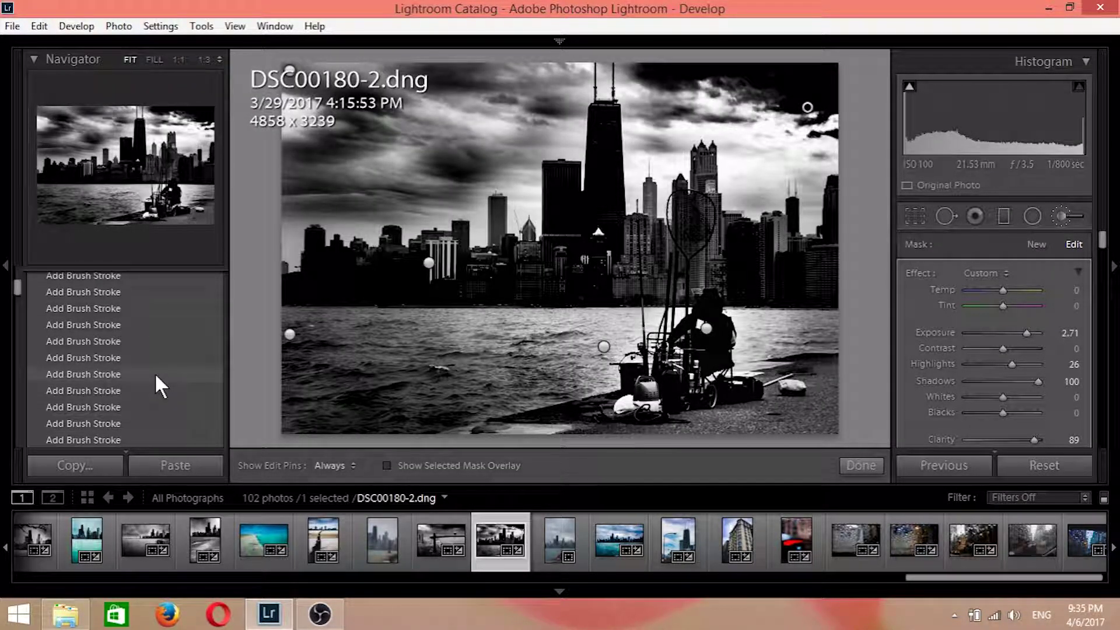
pyautogui.scroll(-3, 156, 377)
pyautogui.scroll(5, 157, 378)
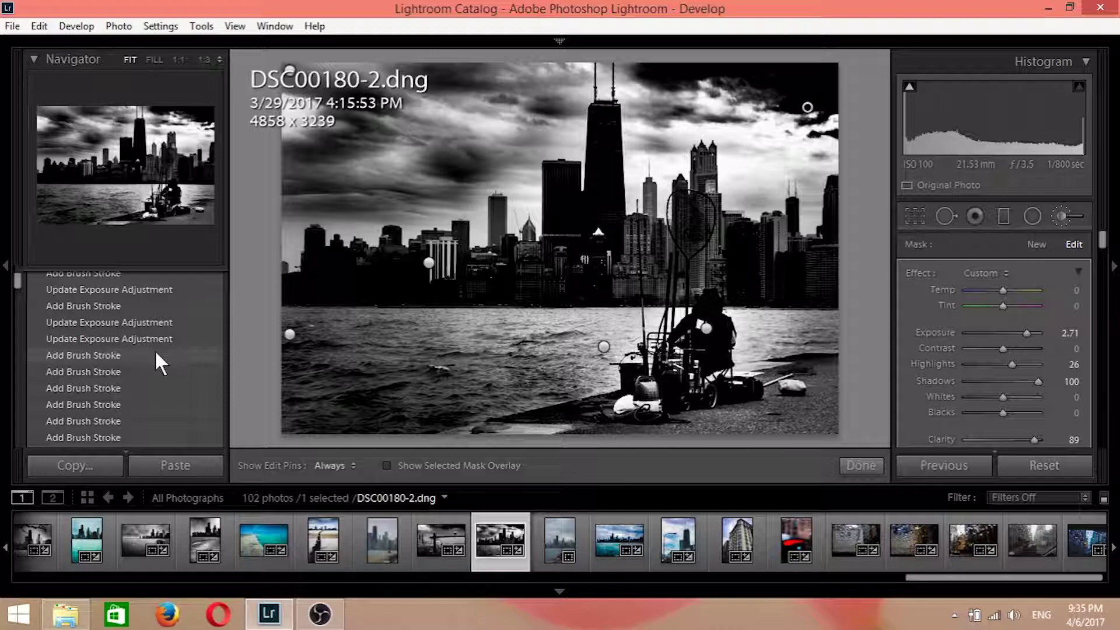
pyautogui.click(156, 354)
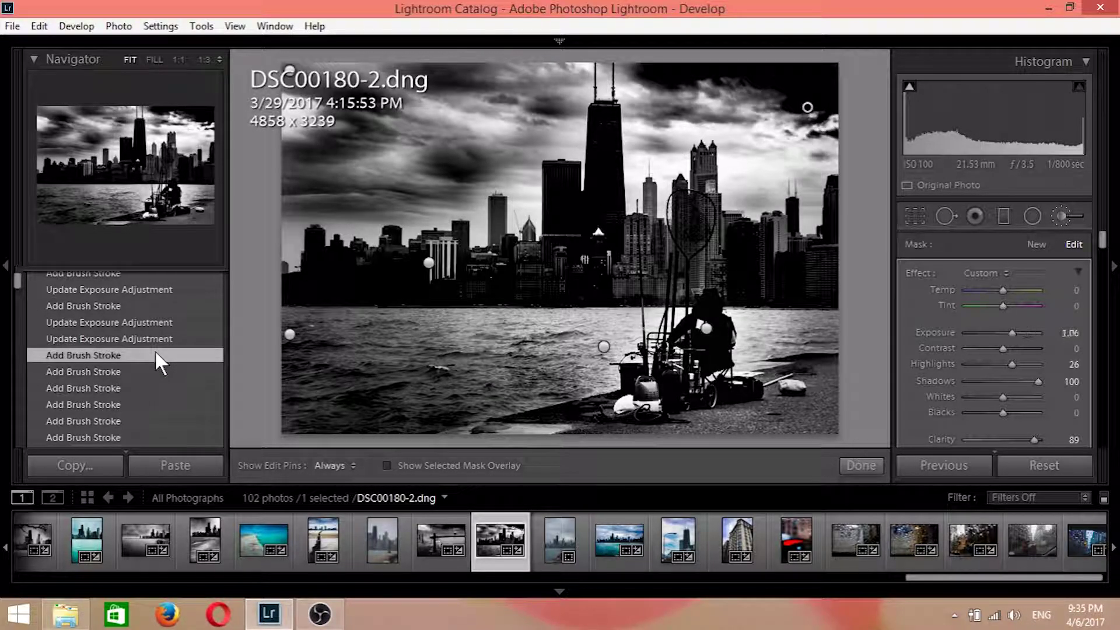
pyautogui.click(152, 390)
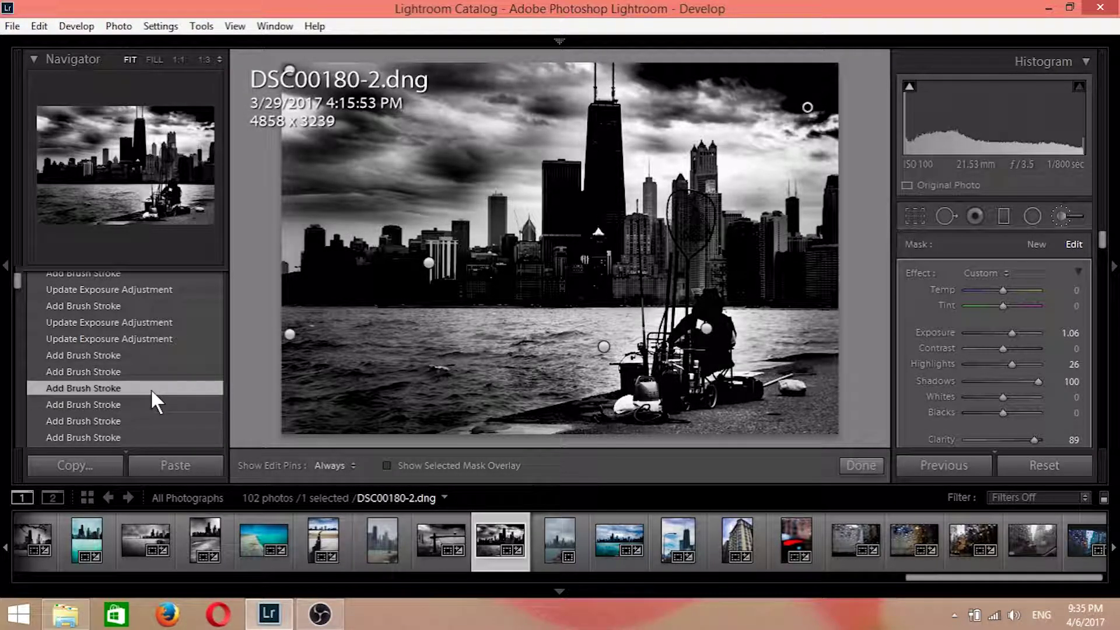
pyautogui.scroll(-3, 150, 388)
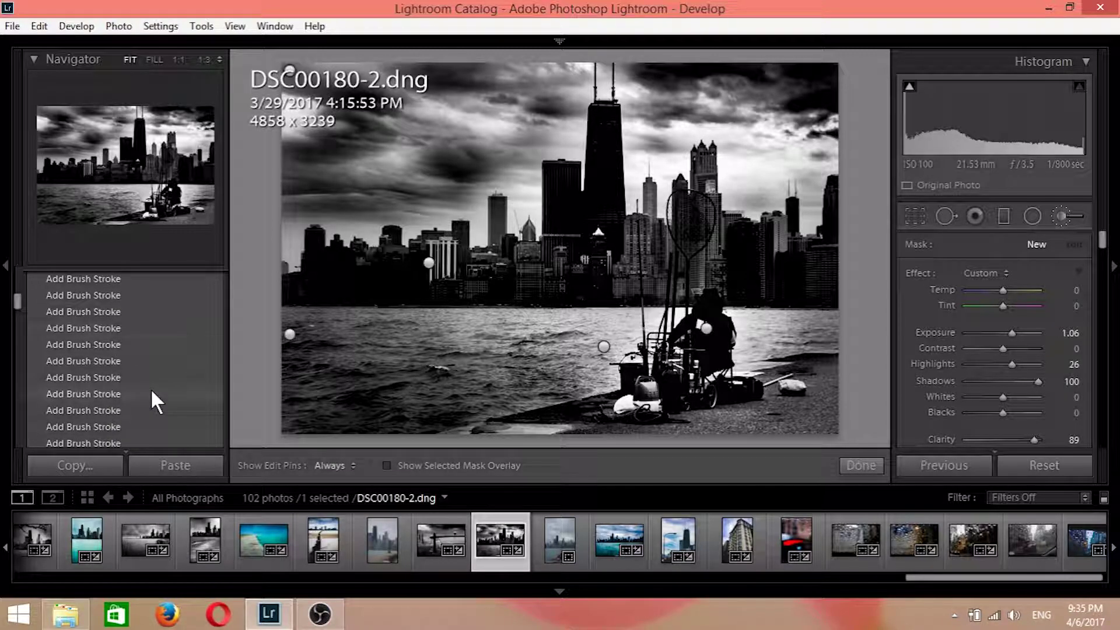
pyautogui.scroll(-1, 152, 391)
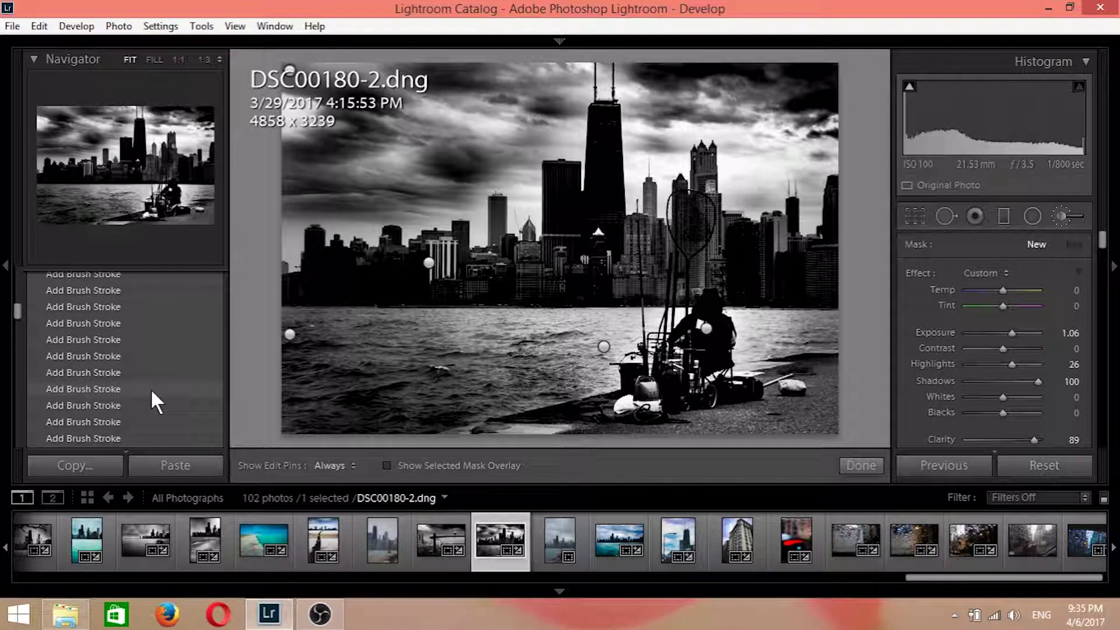
pyautogui.click(150, 389)
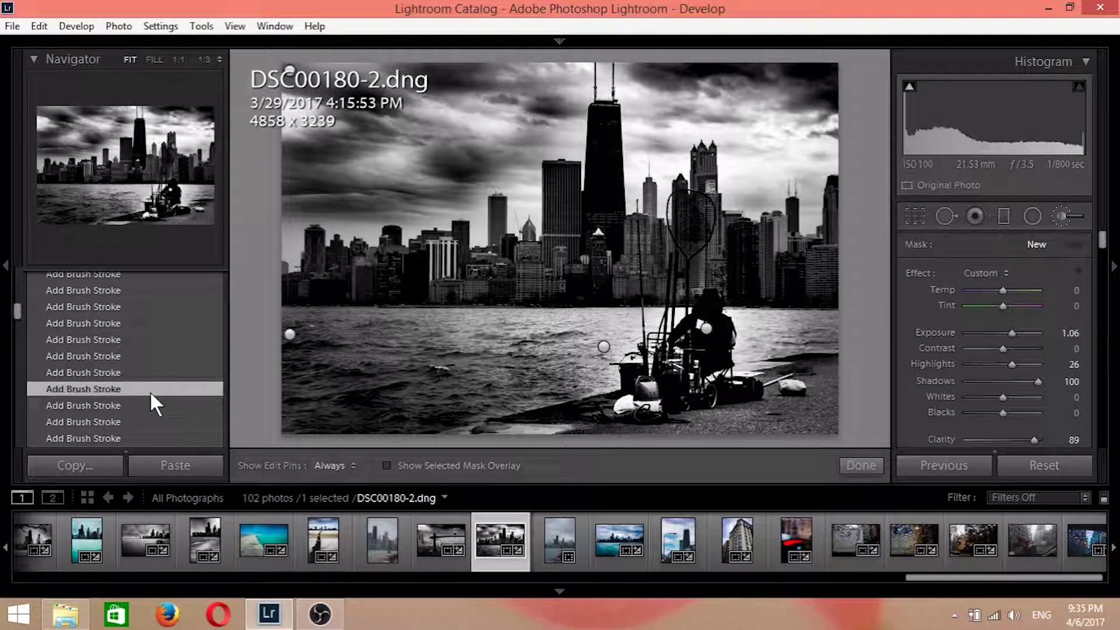
pyautogui.scroll(-3, 150, 391)
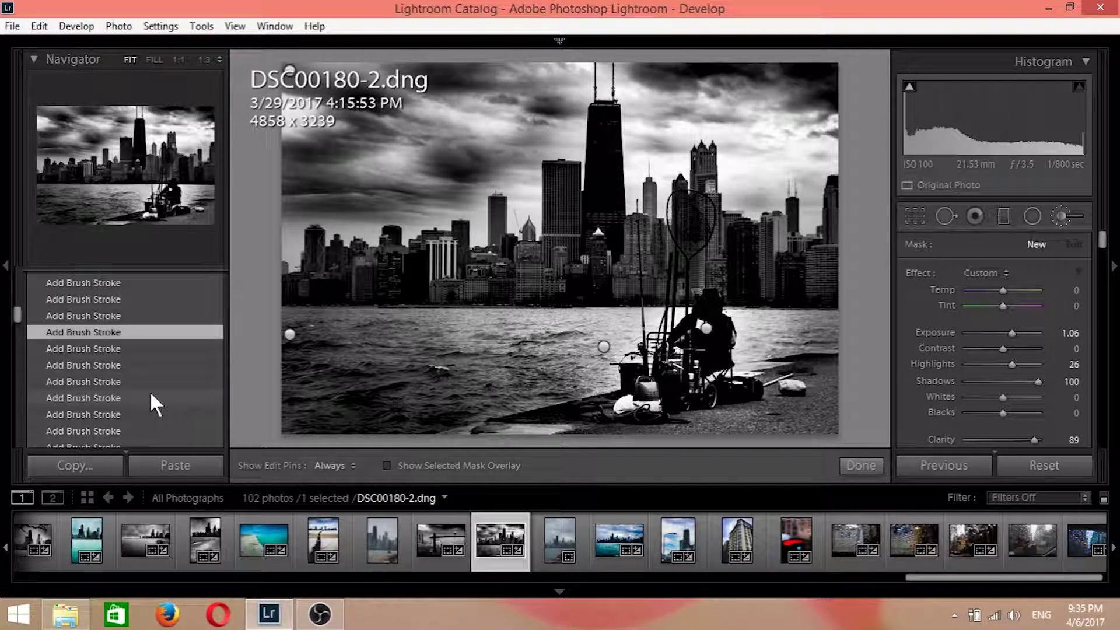
pyautogui.click(5, 263)
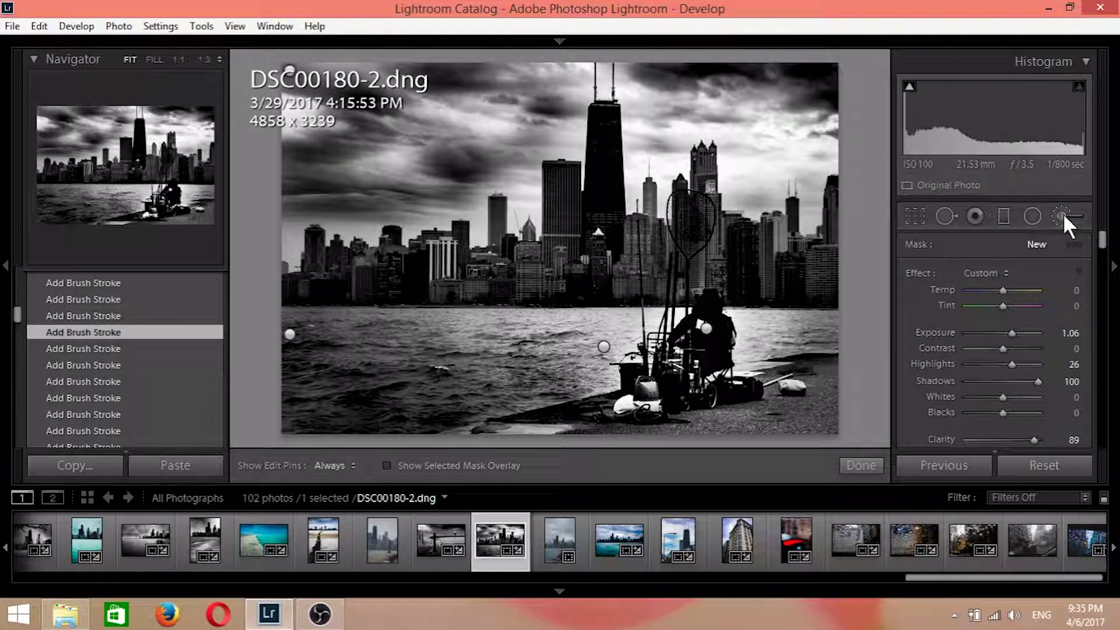
# - Try a new brush adjustment with Exposure 2.16 over the clouds in the photo's upper-right corner, checking it without edit pins
pyautogui.click(1062, 213)
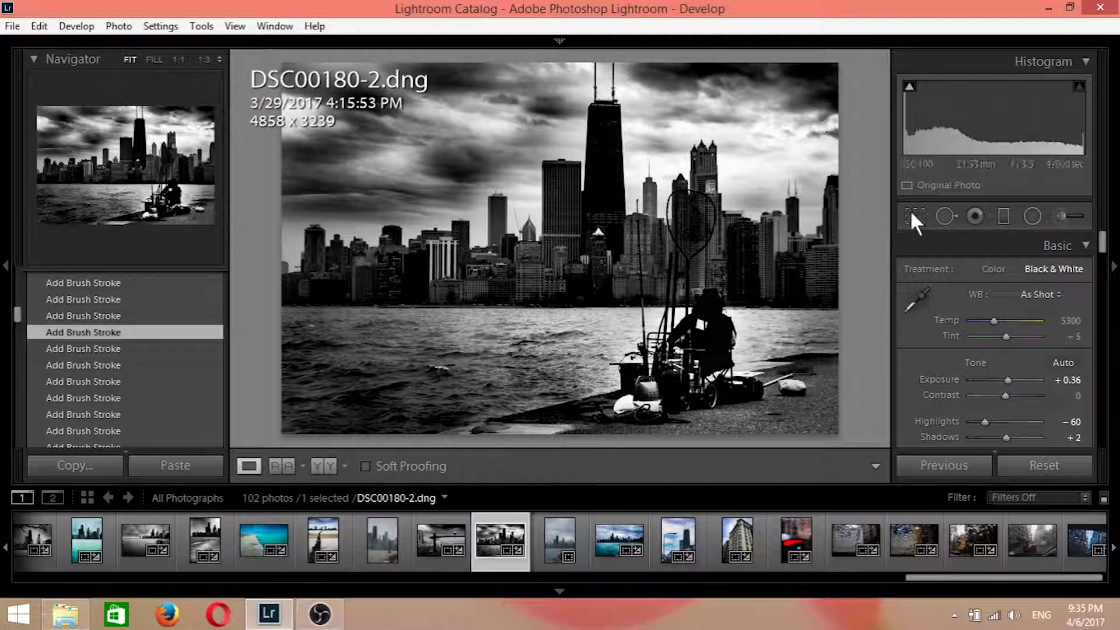
pyautogui.click(1063, 213)
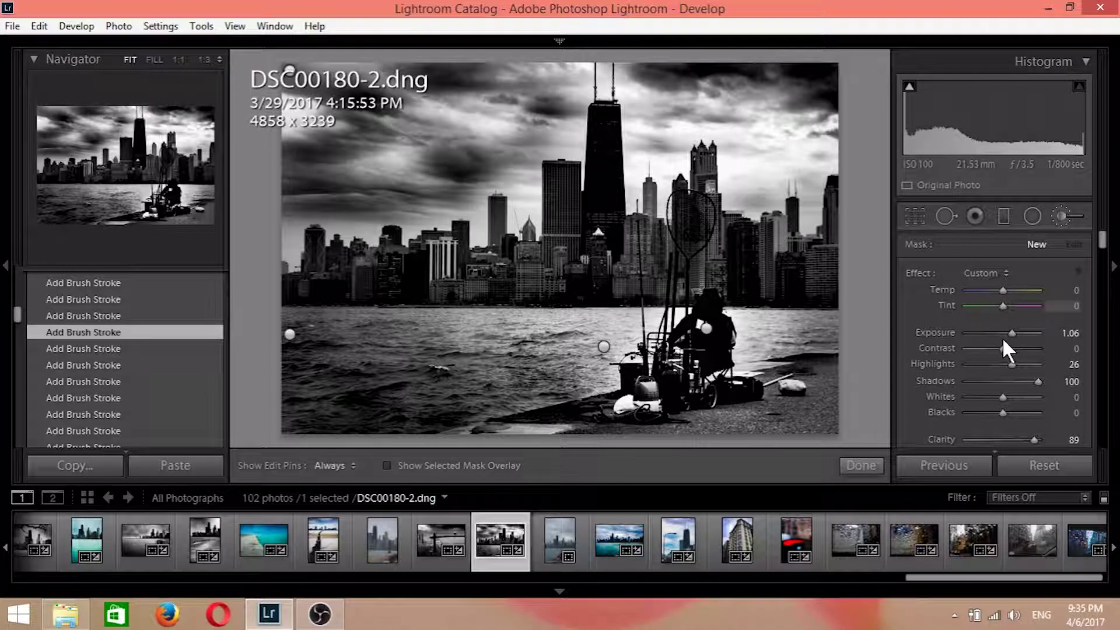
pyautogui.moveTo(1010, 330); pyautogui.dragTo(1022, 328)
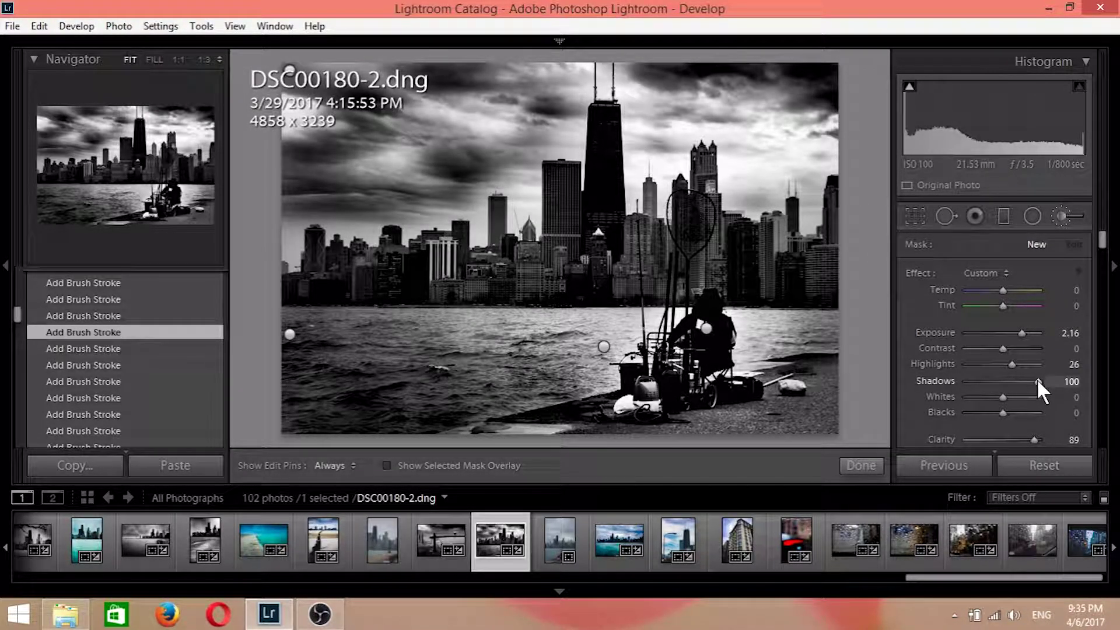
pyautogui.press('h')
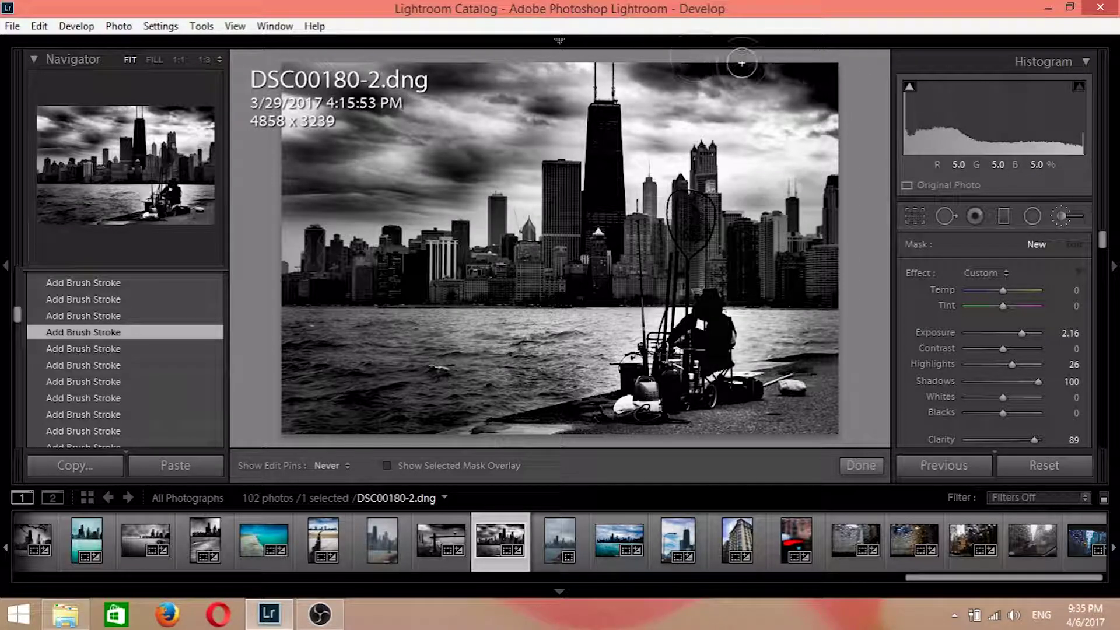
pyautogui.press('h')
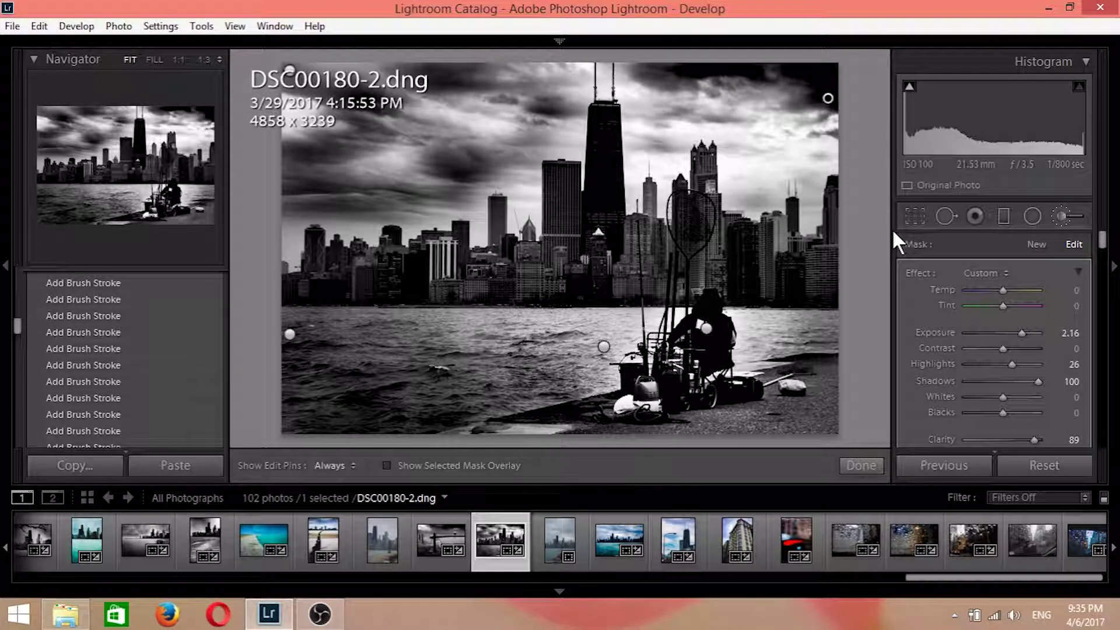
# - Preview early brush-stroke states in the edit history from before the water and fisherman were adjusted
pyautogui.click(77, 365)
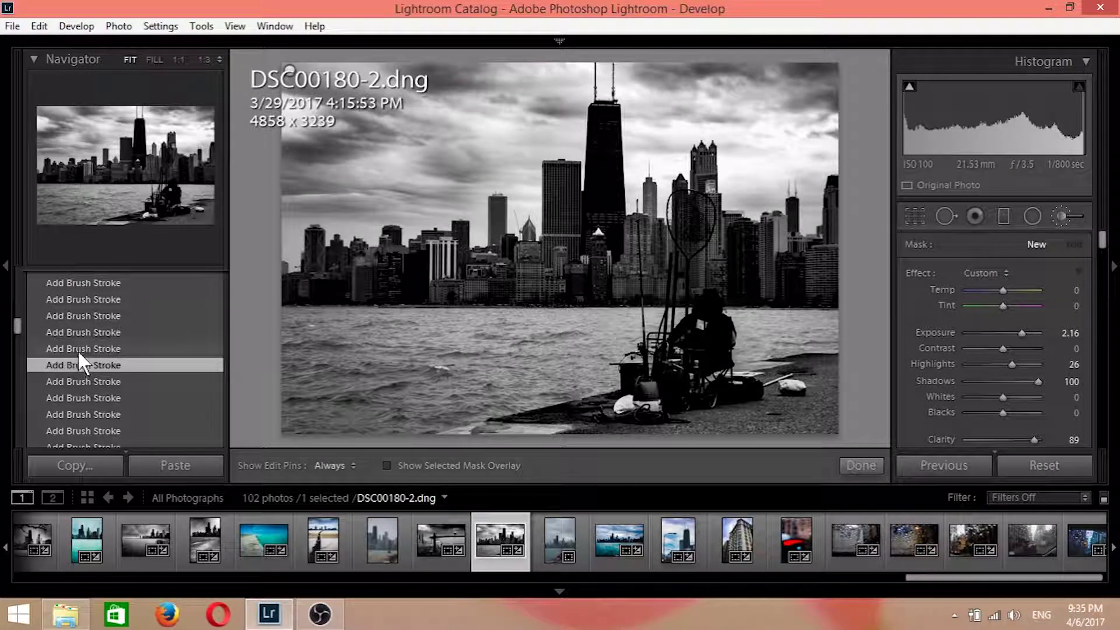
pyautogui.click(78, 349)
pyautogui.click(78, 316)
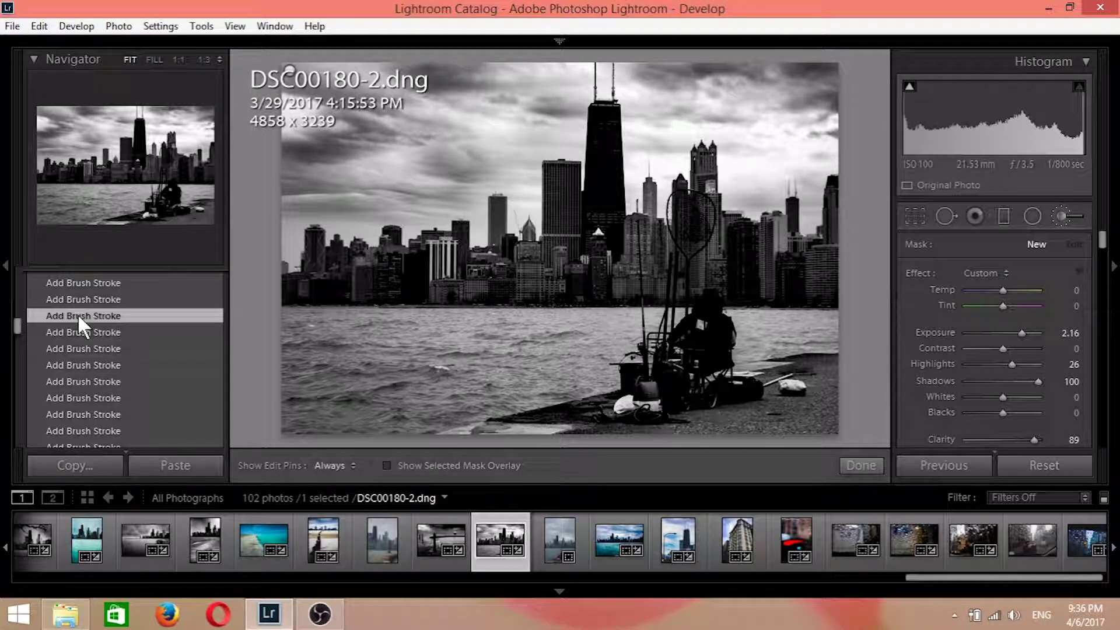
pyautogui.scroll(3, 78, 314)
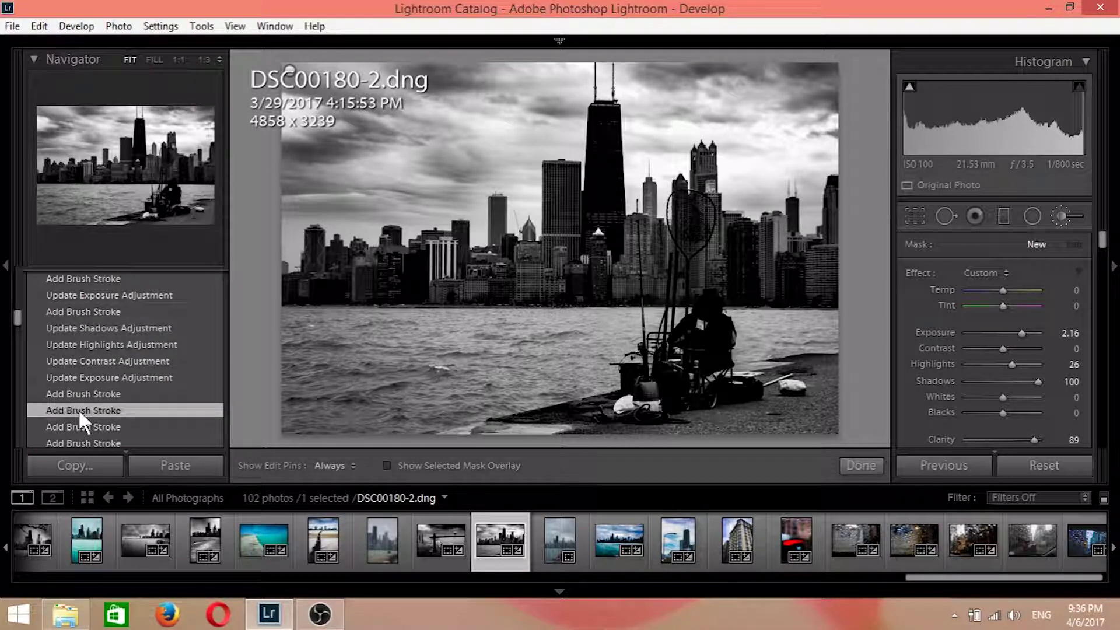
pyautogui.scroll(5, 79, 408)
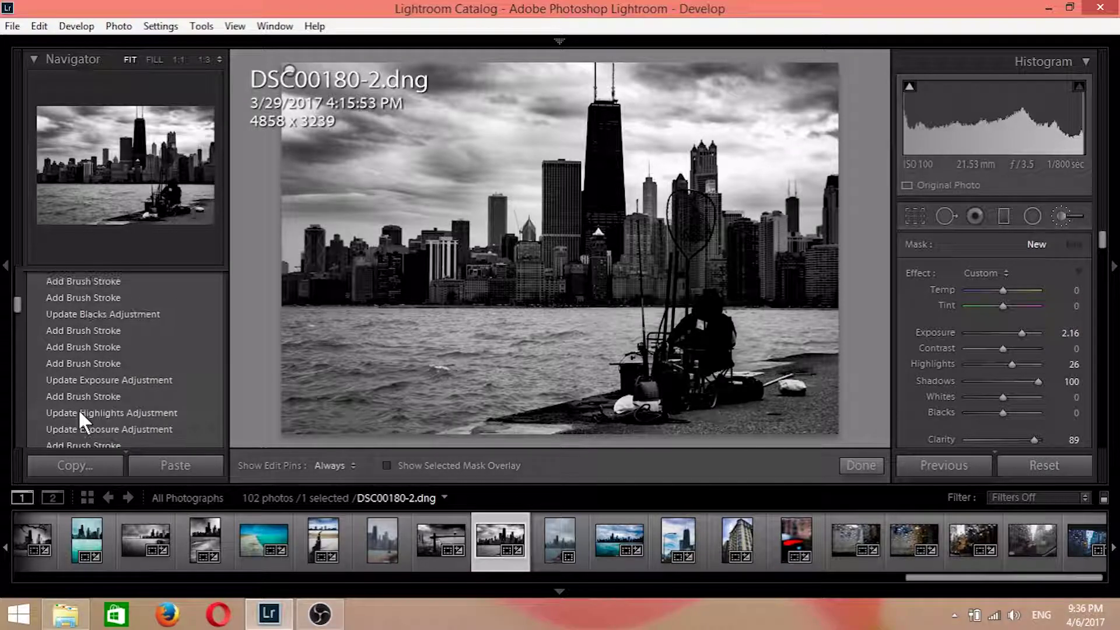
pyautogui.click(84, 363)
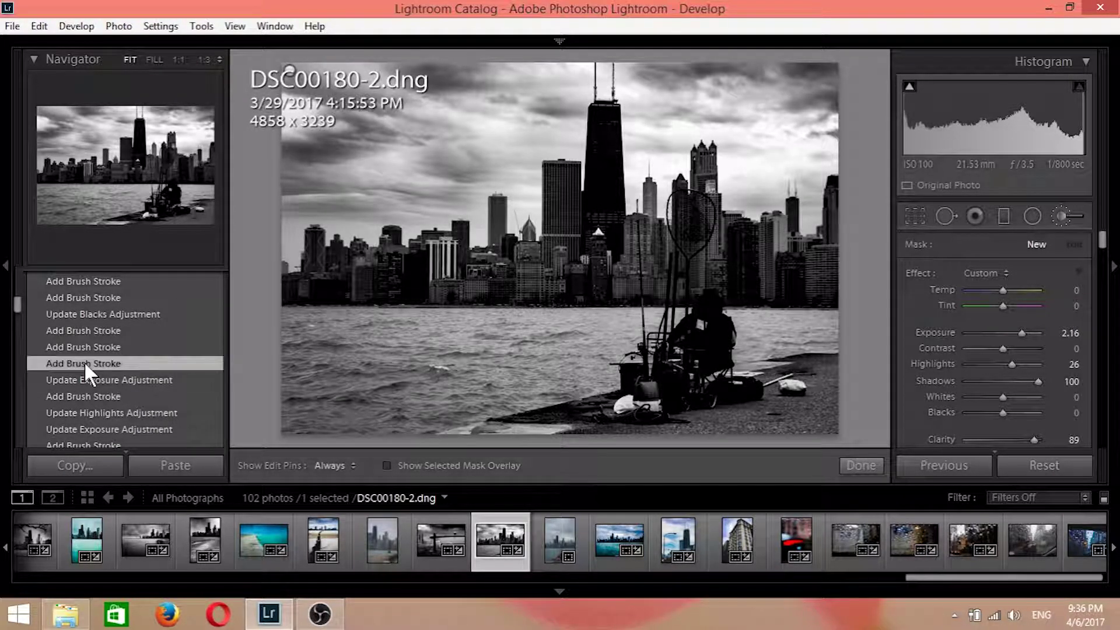
# - Return to a recent brush-stroke state in the edit history that keeps the water and fisherman adjustments but not the upper-right cloud brush
pyautogui.scroll(3, 84, 362)
pyautogui.click(84, 362)
pyautogui.scroll(2, 84, 365)
pyautogui.click(85, 362)
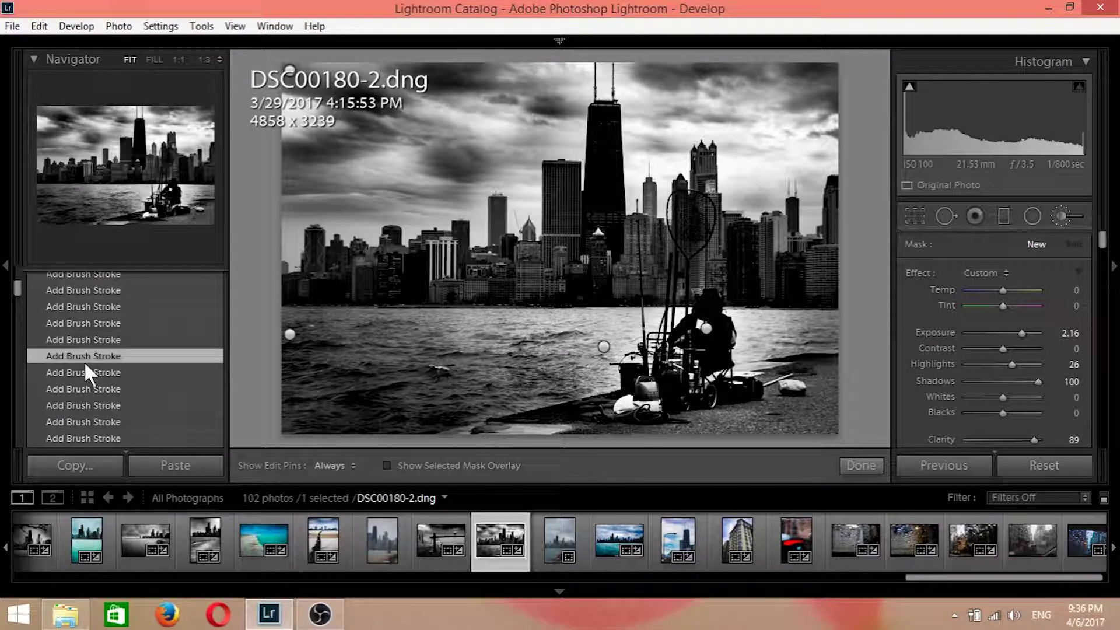
pyautogui.scroll(4, 85, 365)
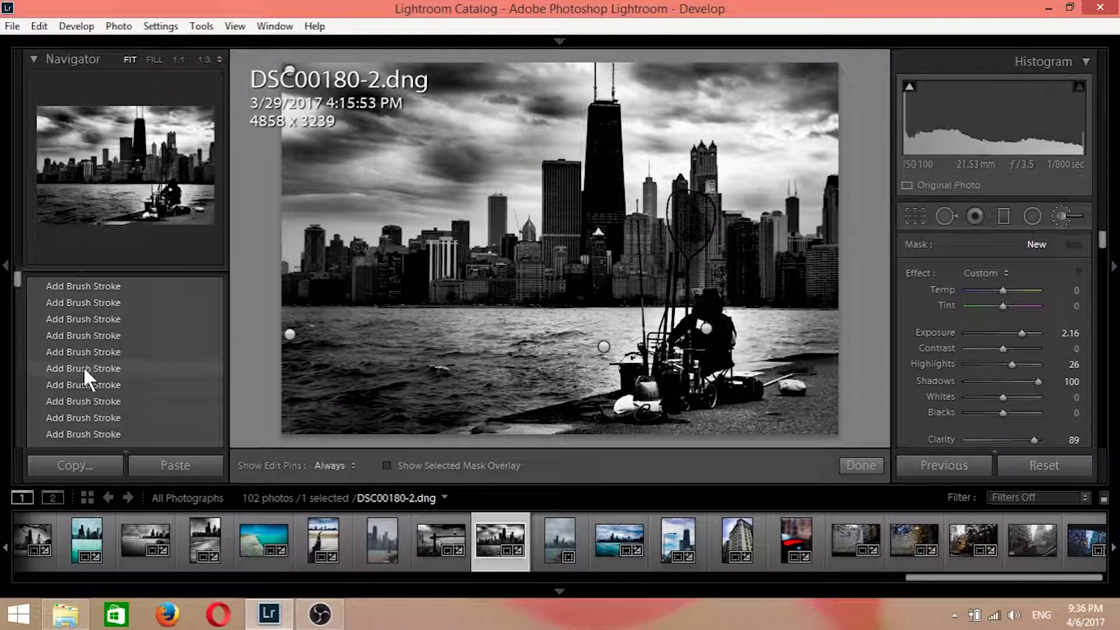
pyautogui.click(83, 366)
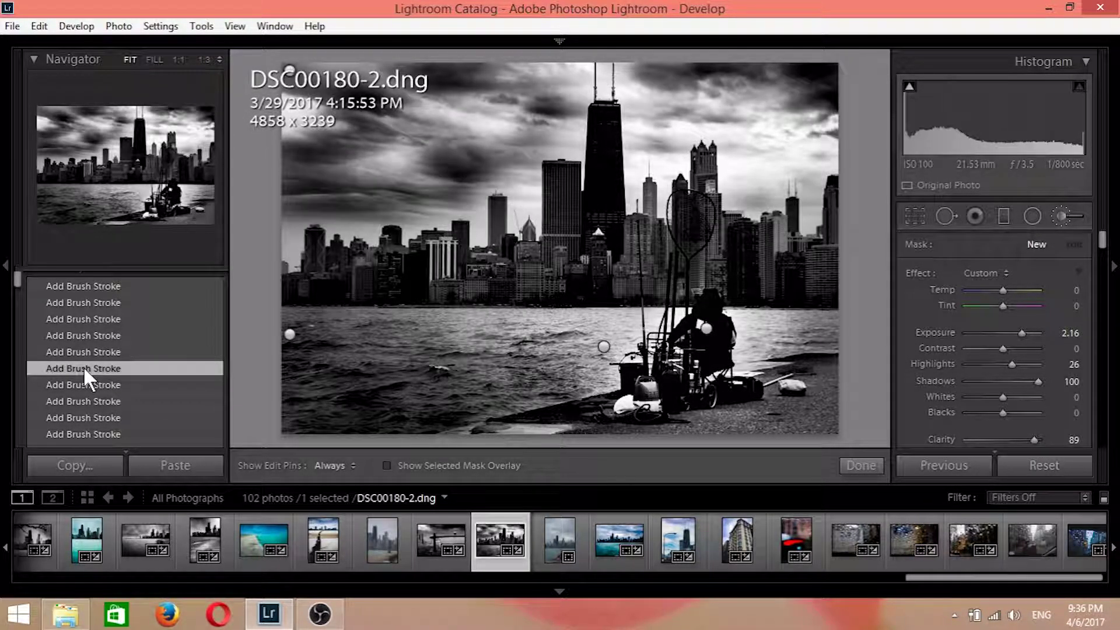
pyautogui.scroll(2, 82, 366)
pyautogui.click(82, 366)
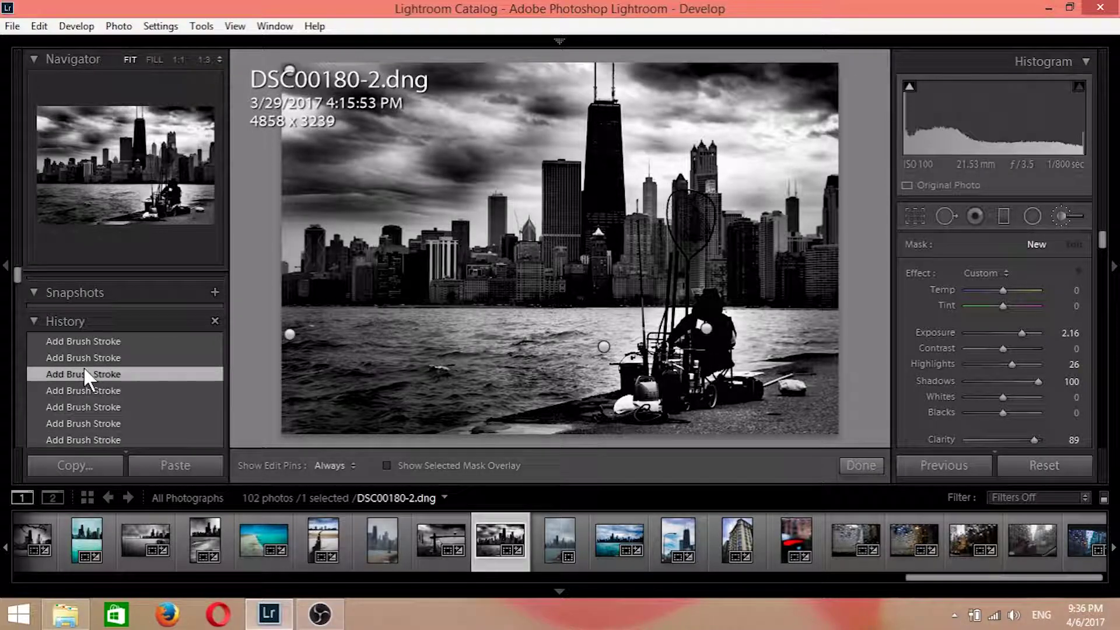
pyautogui.scroll(-2, 83, 374)
pyautogui.click(83, 365)
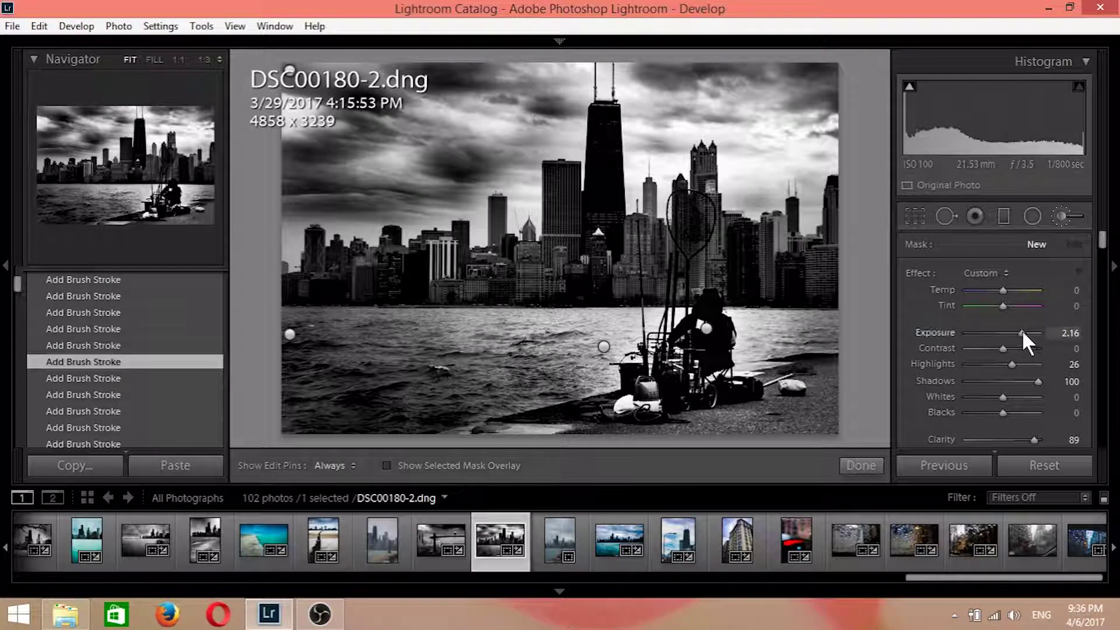
# - Start a new brush adjustment with Exposure 1.98 and paint it over the upper-right clouds with the edit pins hidden
pyautogui.moveTo(1022, 331); pyautogui.dragTo(1030, 336)
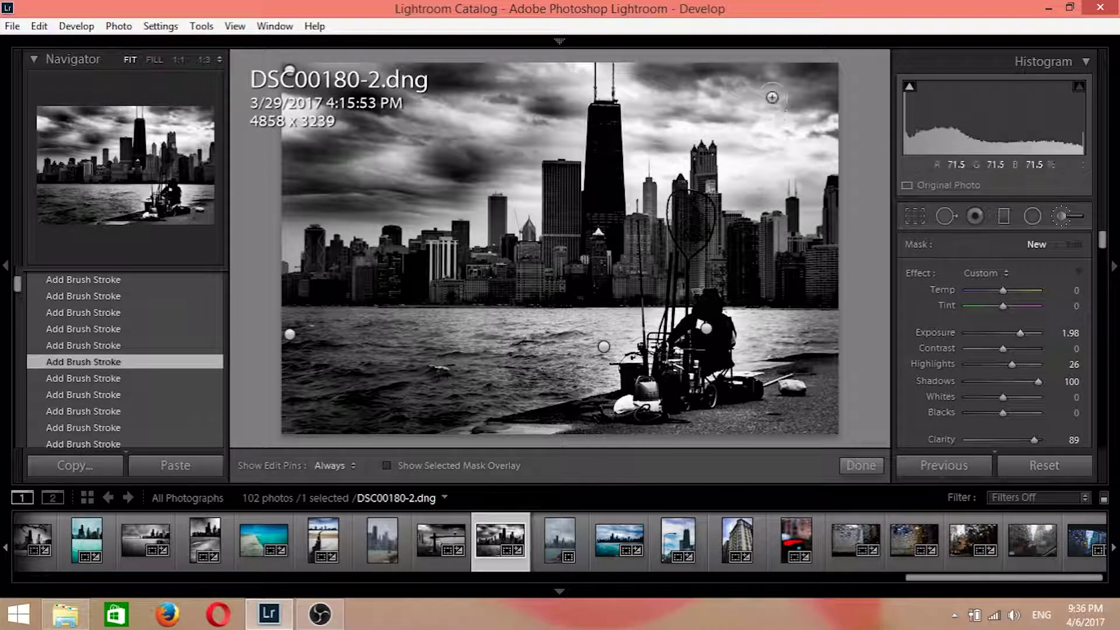
pyautogui.press('h')
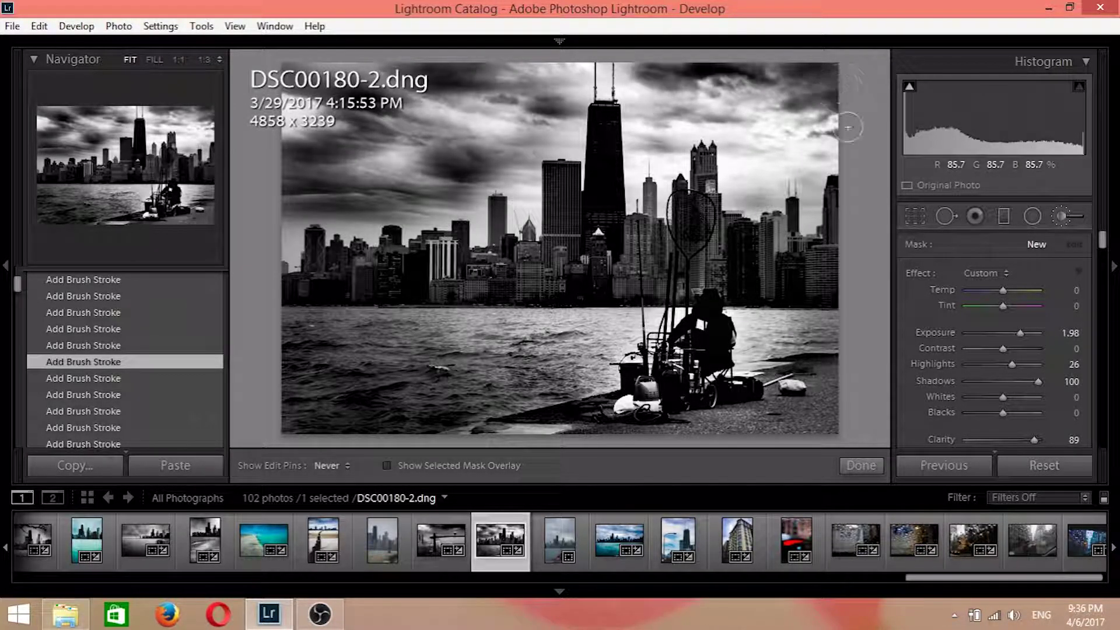
pyautogui.press('h')
pyautogui.press('h')
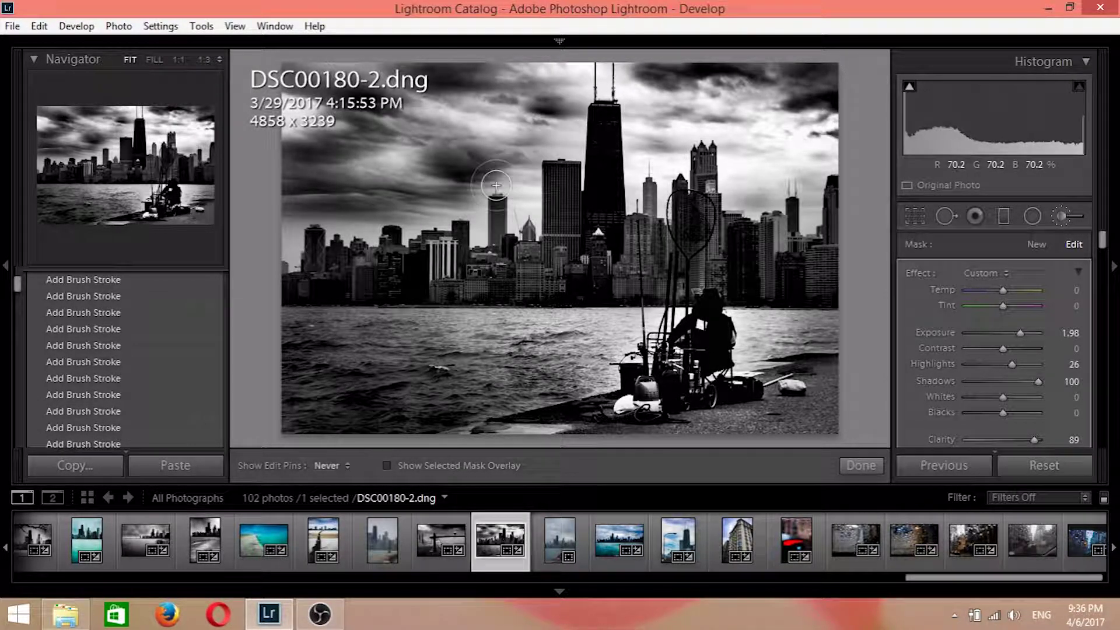
pyautogui.press('h')
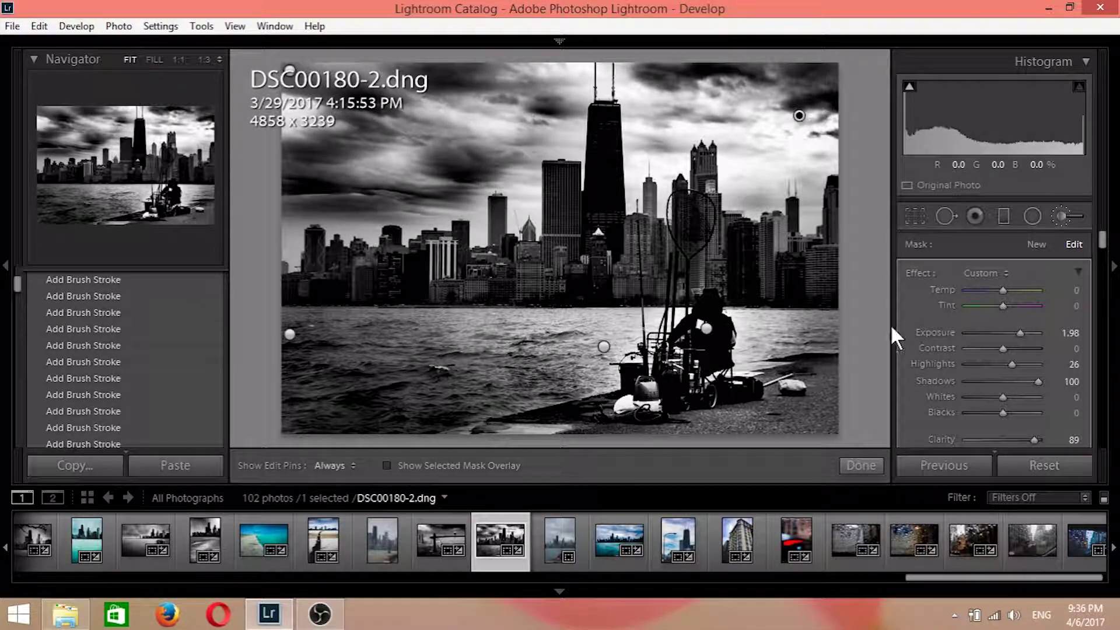
# - Examine the sky and water with the edit pins alternately shown and hidden
pyautogui.press('h')
pyautogui.press('h')
pyautogui.press('h')
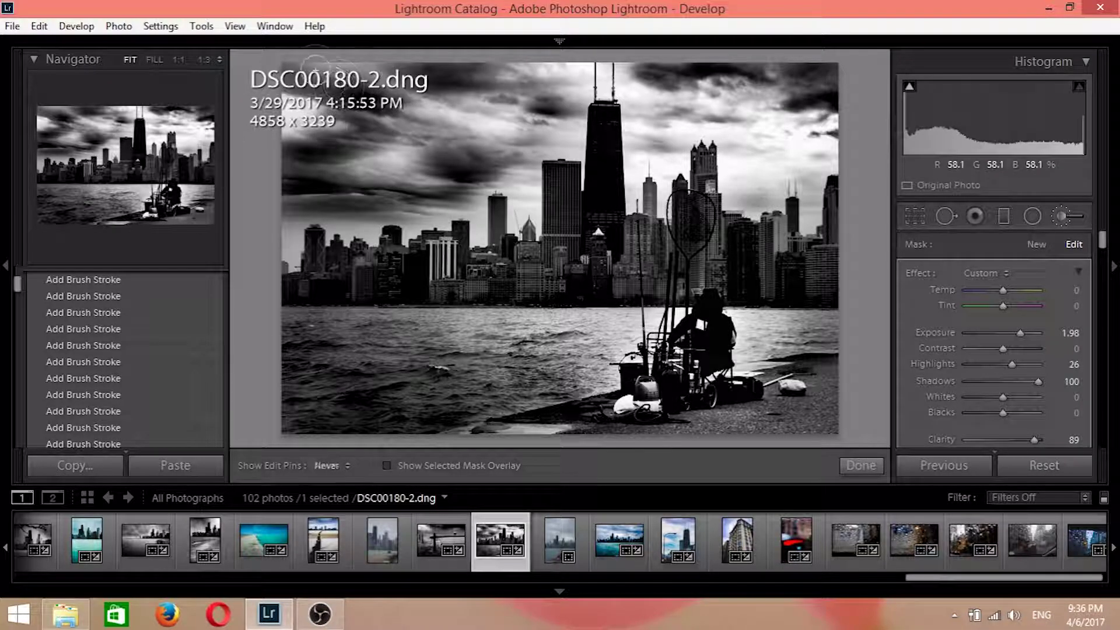
pyautogui.press('h')
pyautogui.press('h')
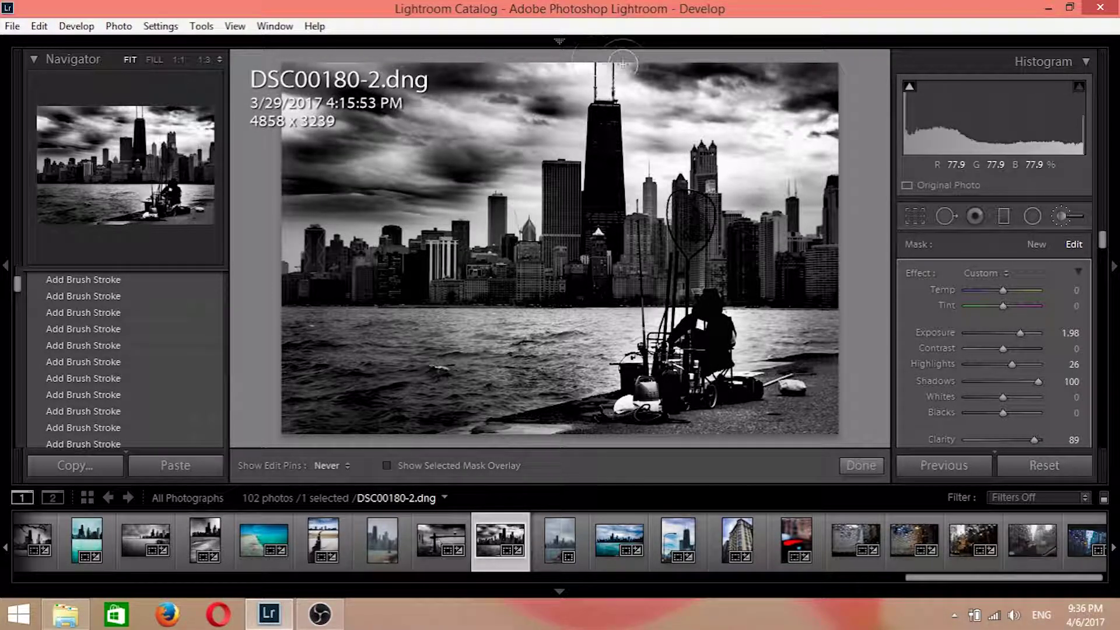
pyautogui.press('h')
pyautogui.press('h')
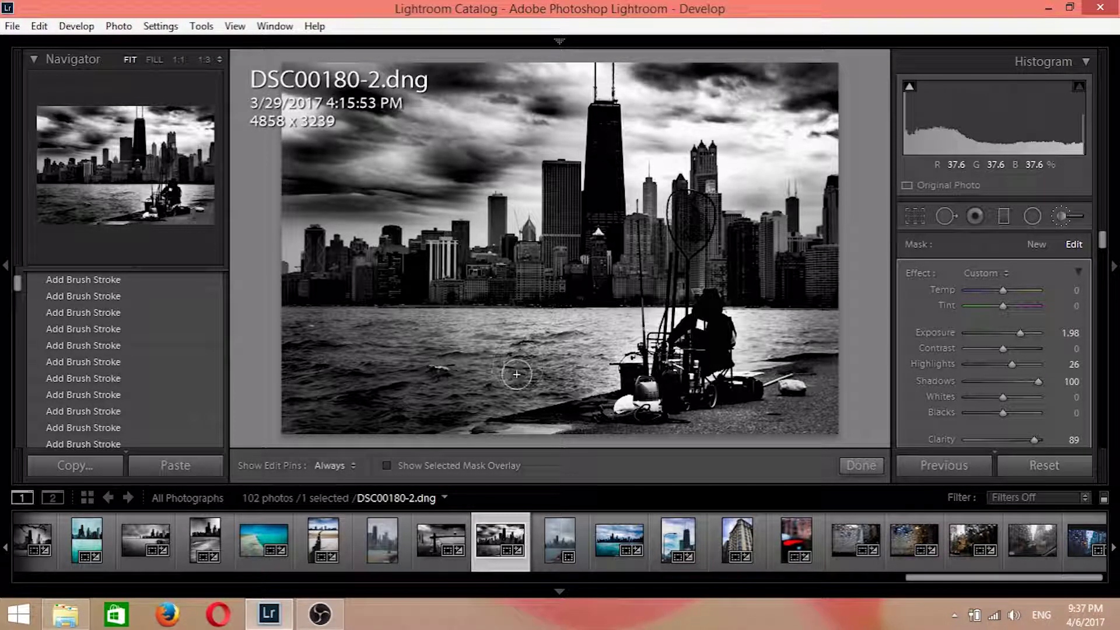
# - Recheck the foreground with and without edit pins and undo the last brush stroke
pyautogui.press('h')
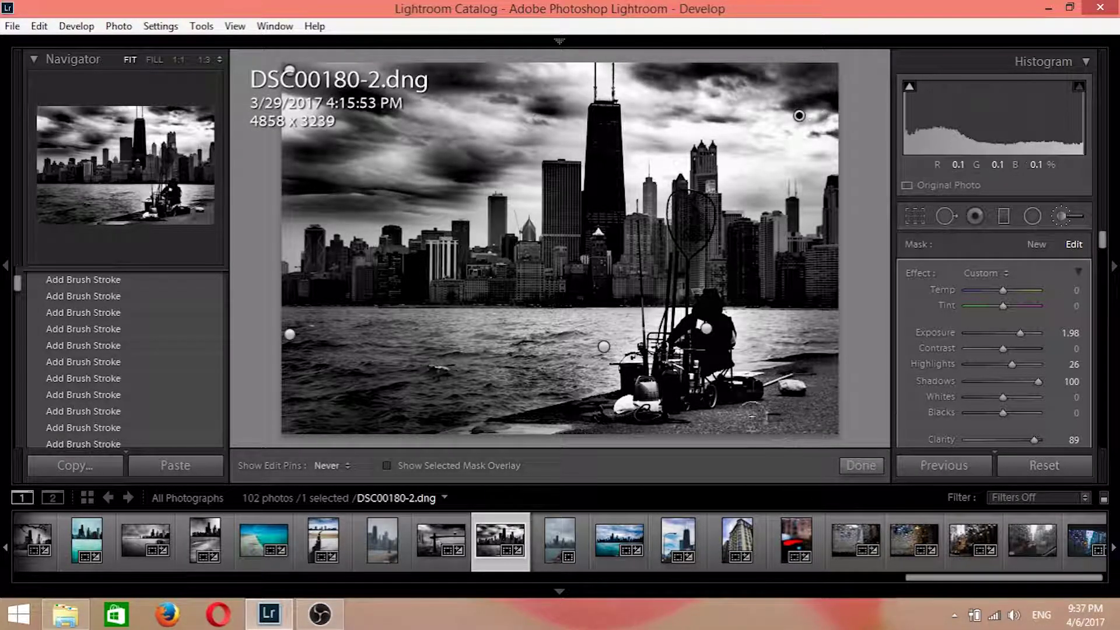
pyautogui.press('h')
pyautogui.press('h')
pyautogui.hotkey('ctrl', 'z')
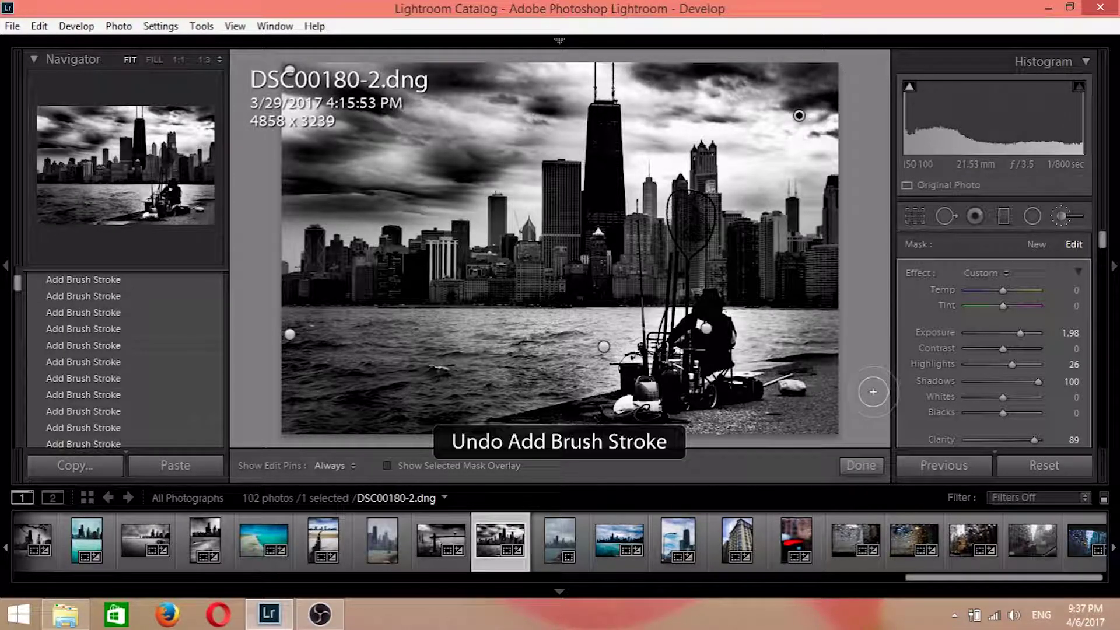
# - Close the brush adjustment and compare the finished edit with the original side by side
pyautogui.click(1058, 217)
pyautogui.press('y')
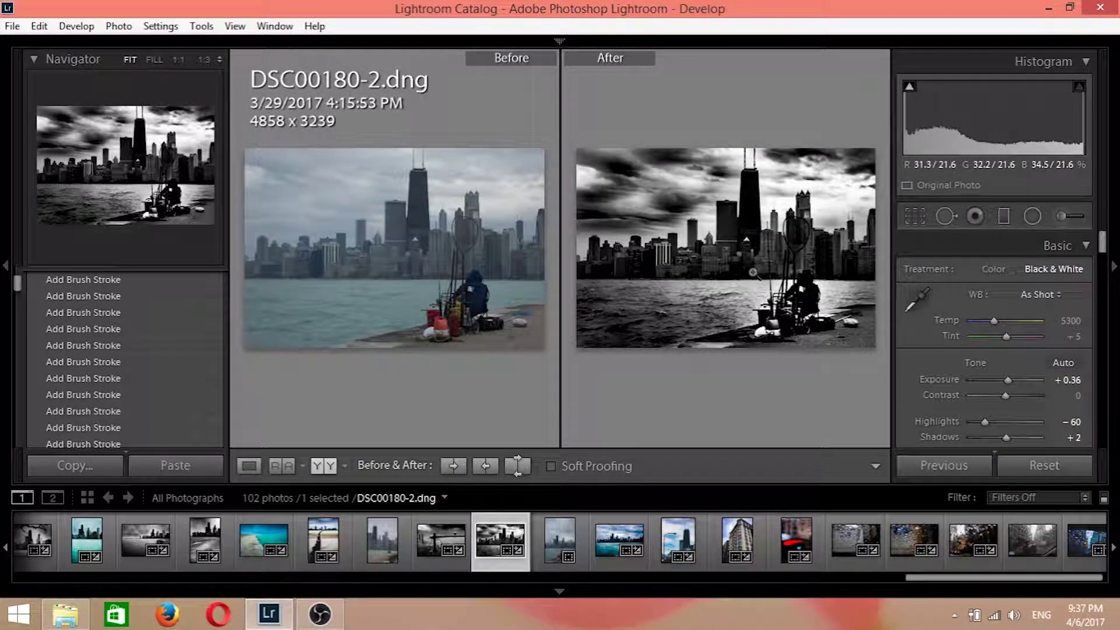
pyautogui.press('y')
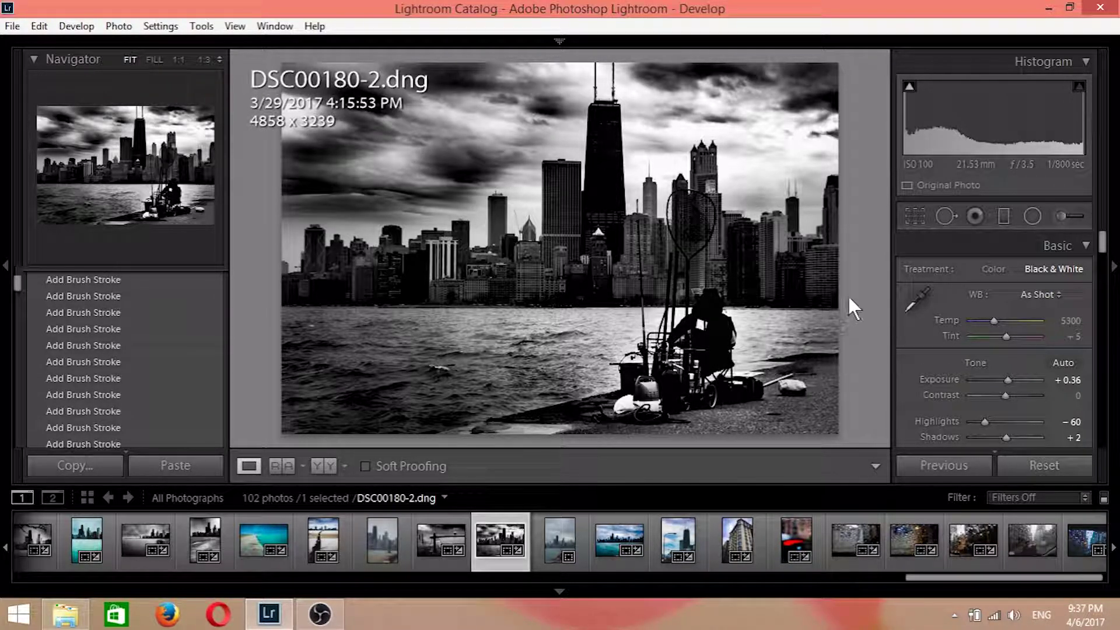
# - Open the photo DSC00181-2.dng and switch to OBS
pyautogui.click(555, 534)
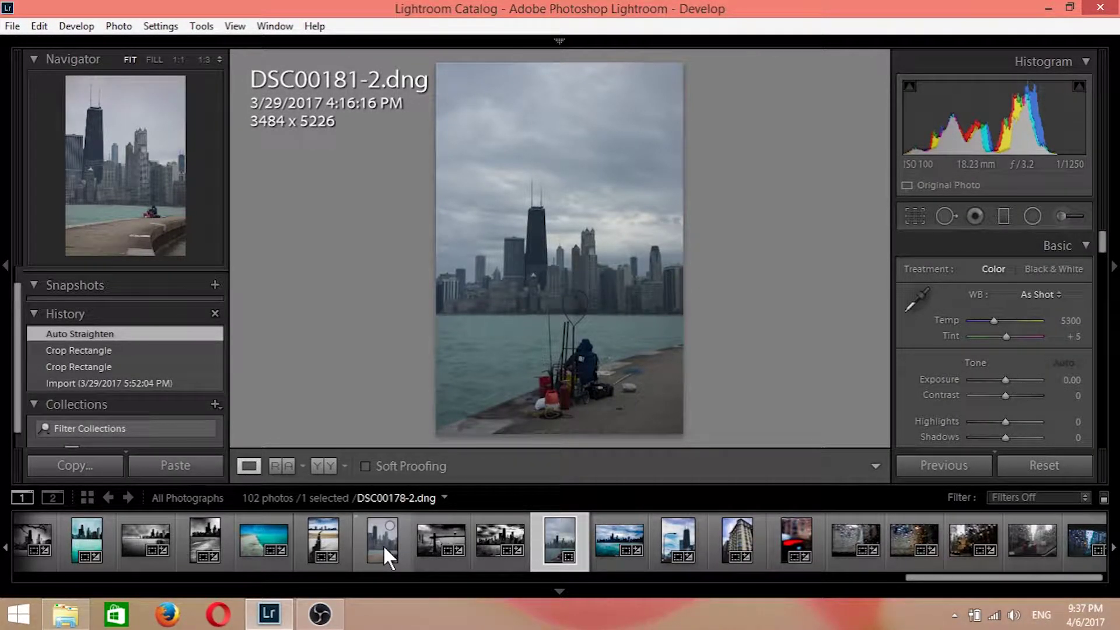
pyautogui.click(341, 621)
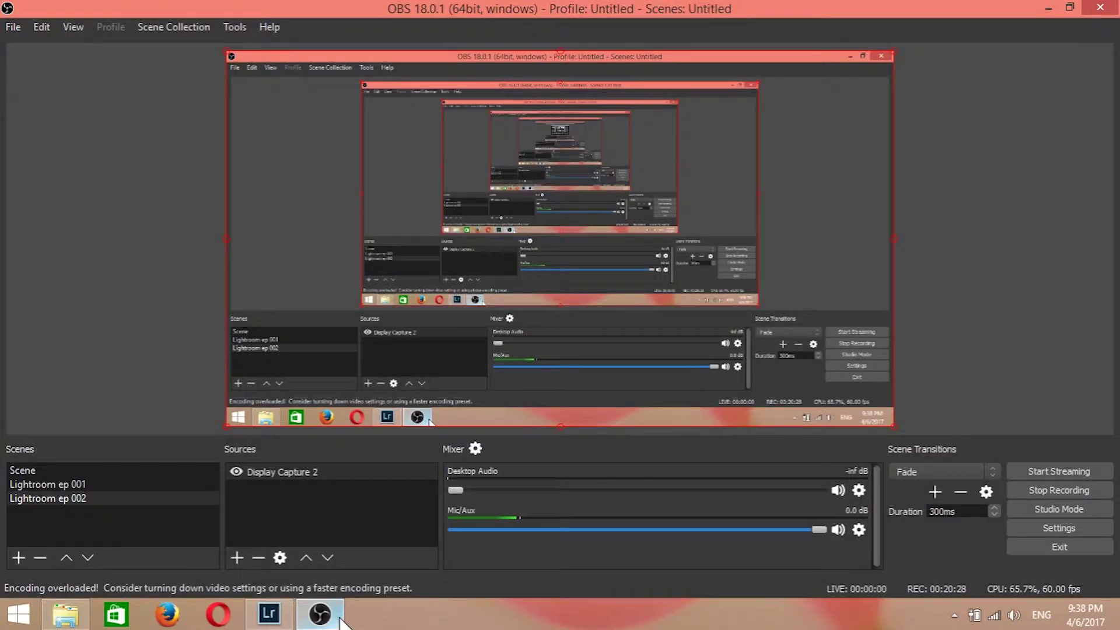